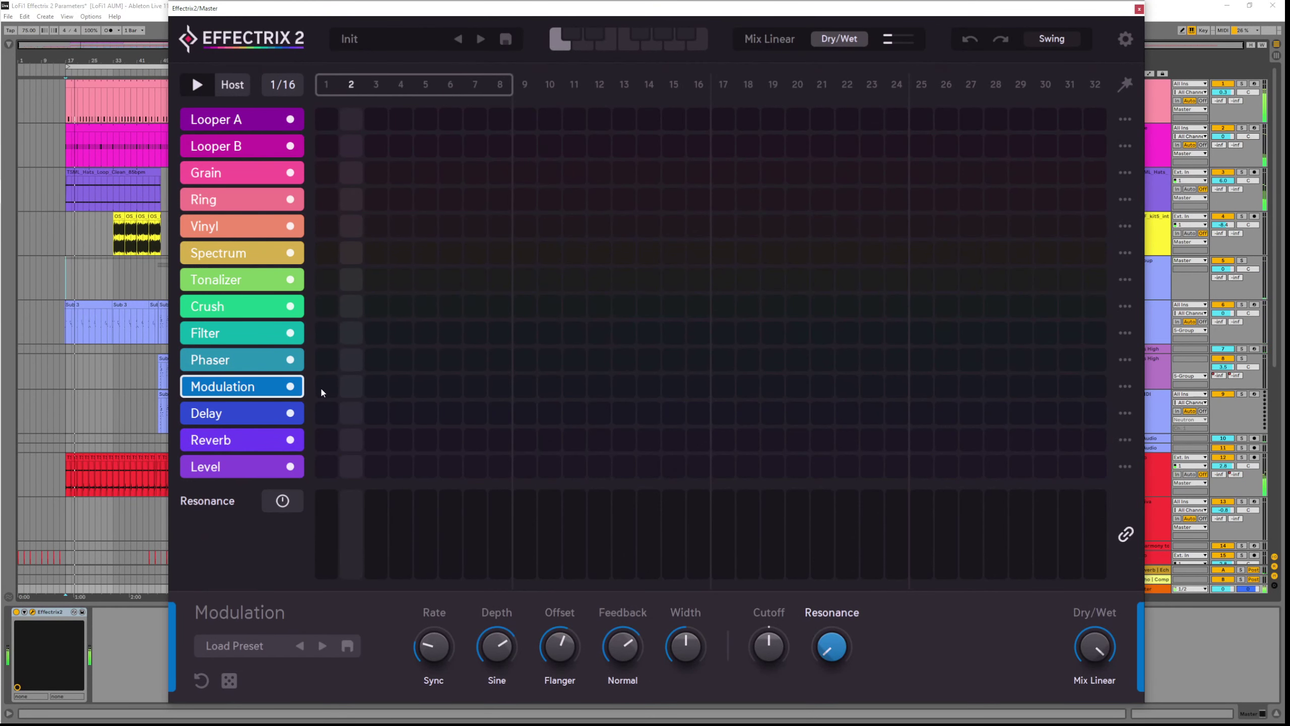
# Draw a Modulation block across steps 1–8 of the Effectrix sequencer
pyautogui.moveTo(320, 386); pyautogui.dragTo(510, 386)
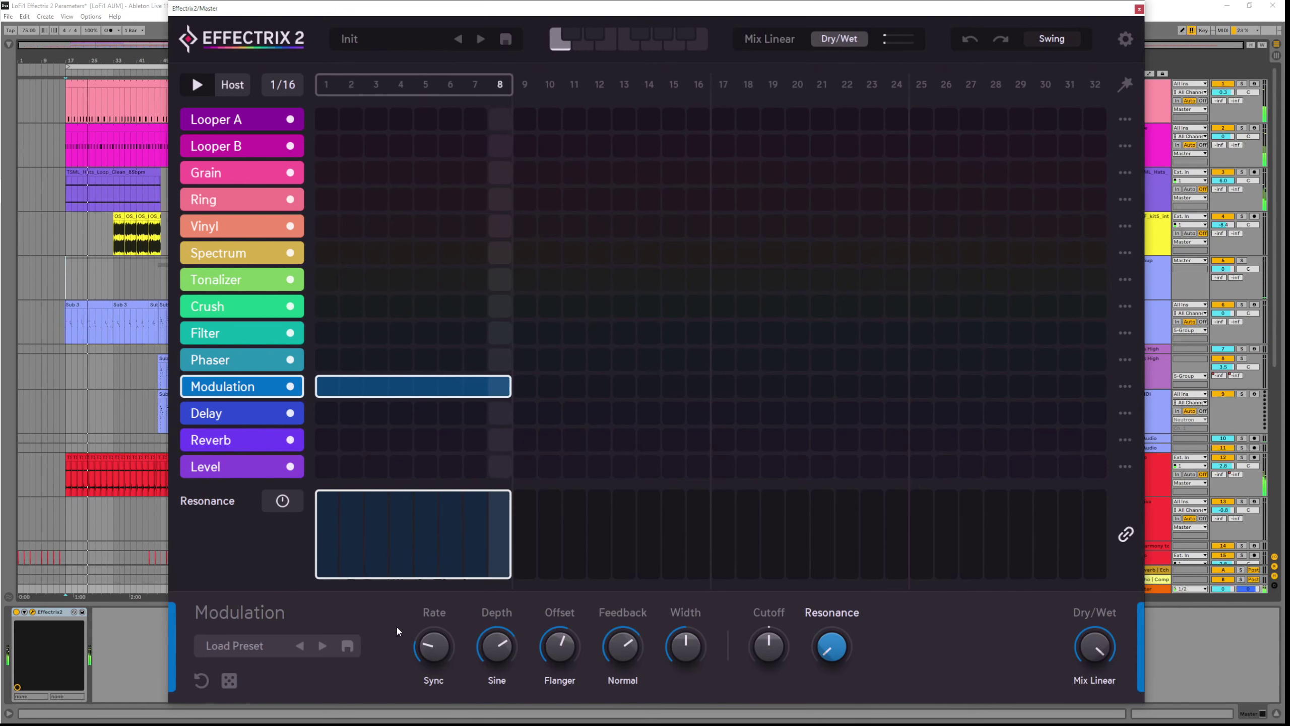
# Turn up the Modulation rate, feedback and depth, showing Rate and Feedback in the automation lane
pyautogui.click(435, 636)
pyautogui.moveTo(435, 636); pyautogui.dragTo(462, 597)
pyautogui.moveTo(624, 653); pyautogui.dragTo(603, 623)
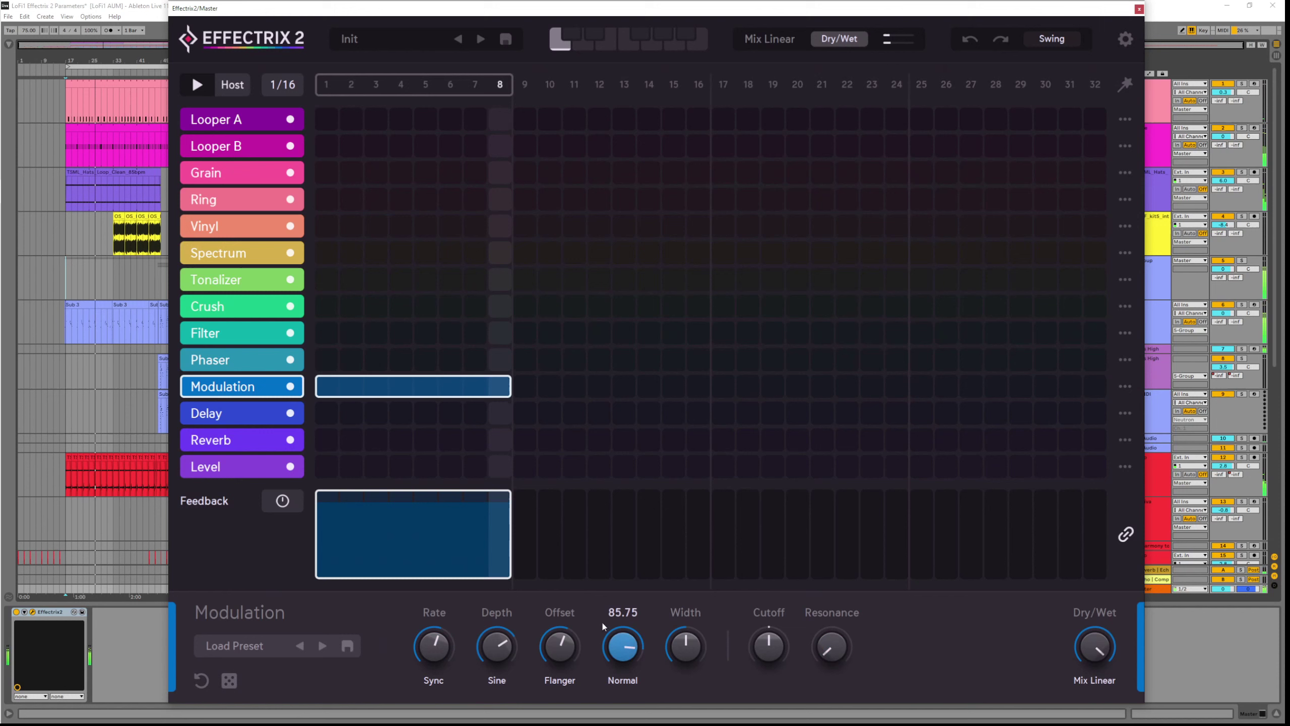
pyautogui.moveTo(497, 647)
pyautogui.mouseDown()
pyautogui.moveTo(450, 651)
pyautogui.moveTo(445, 636)
pyautogui.moveTo(455, 702)
pyautogui.moveTo(449, 650)
pyautogui.moveTo(509, 643)
pyautogui.mouseUp()
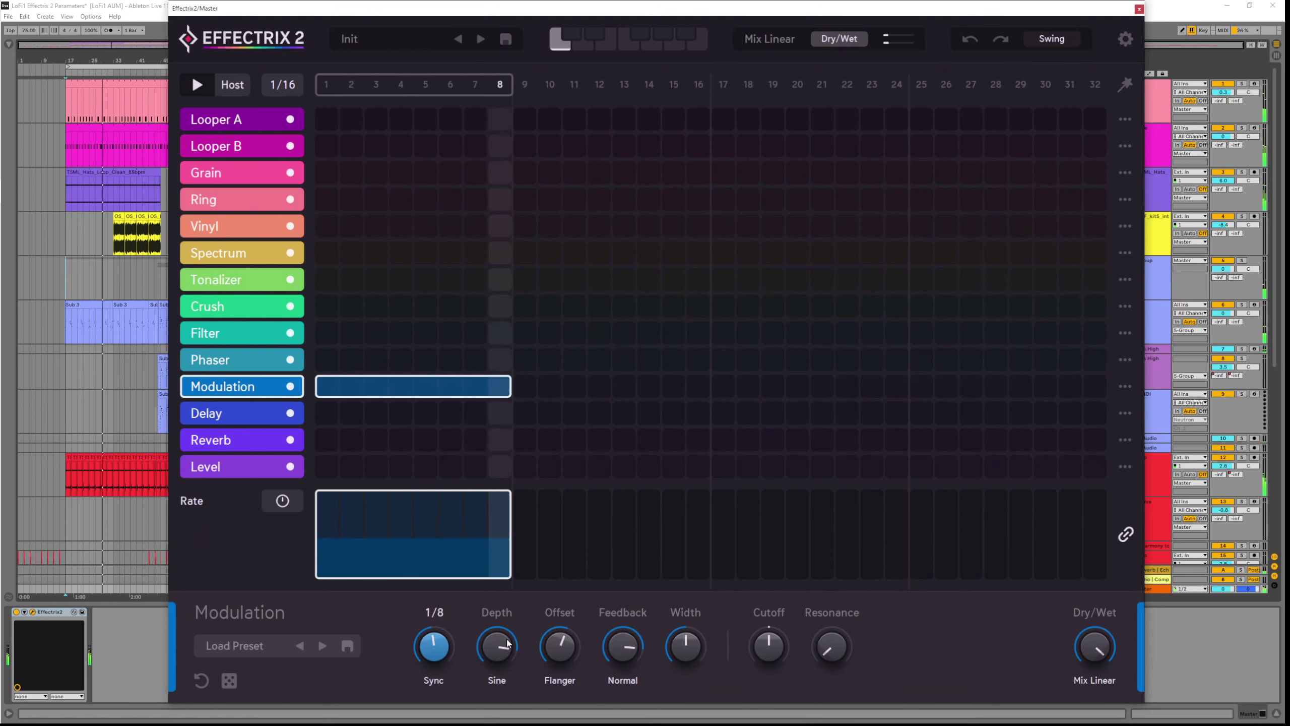
pyautogui.click(638, 645)
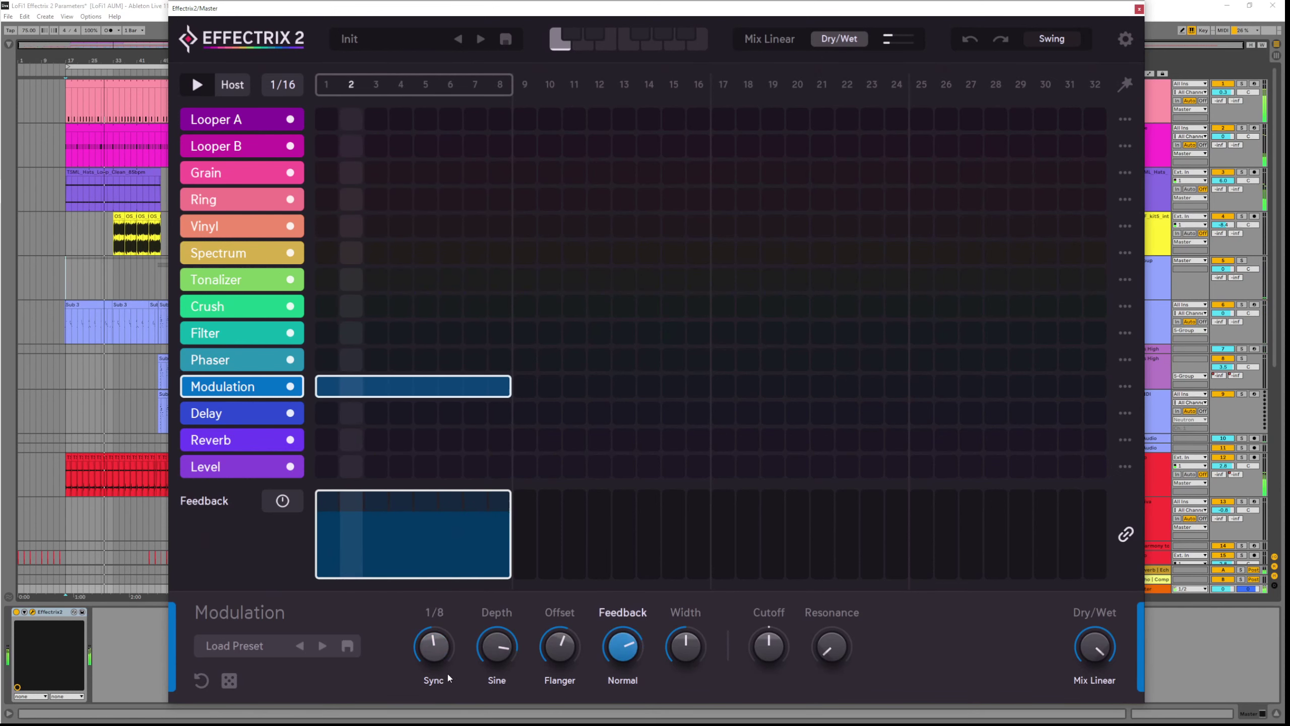
# Switch Rate to Free, adjust its milliseconds, then return Rate to Sync
pyautogui.click(437, 682)
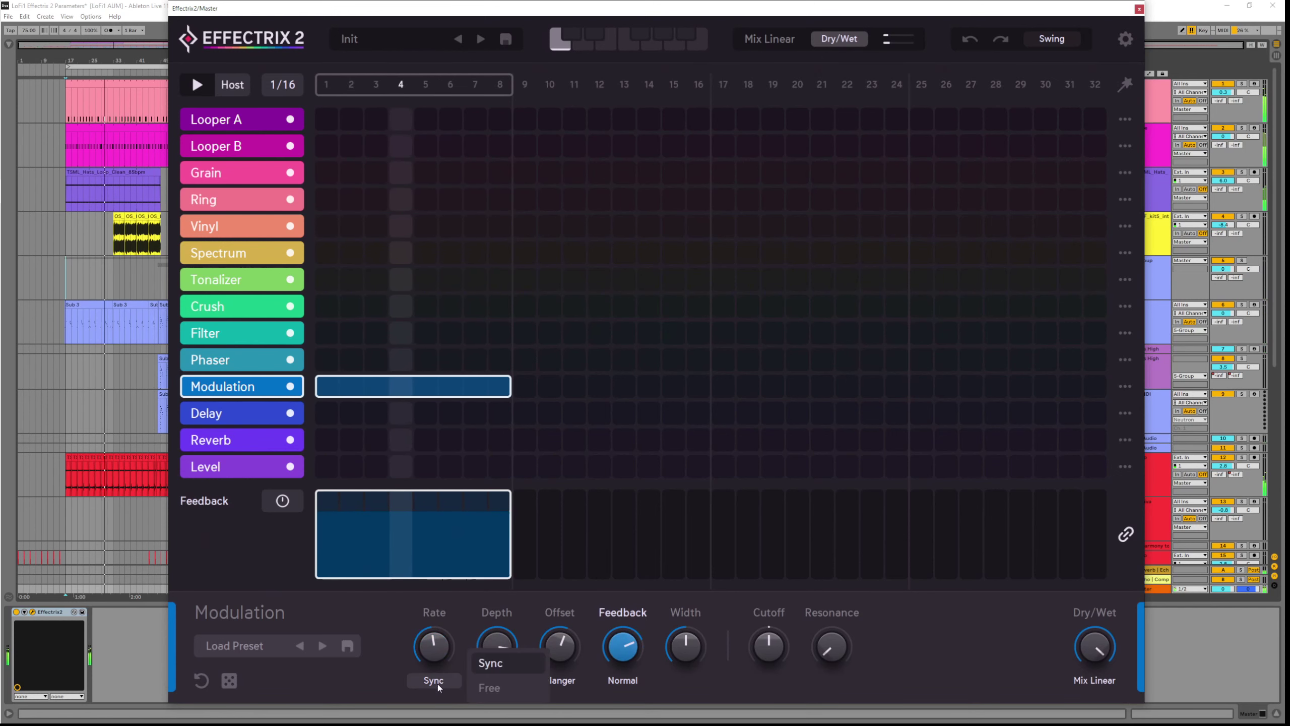
pyautogui.click(500, 688)
pyautogui.click(446, 649)
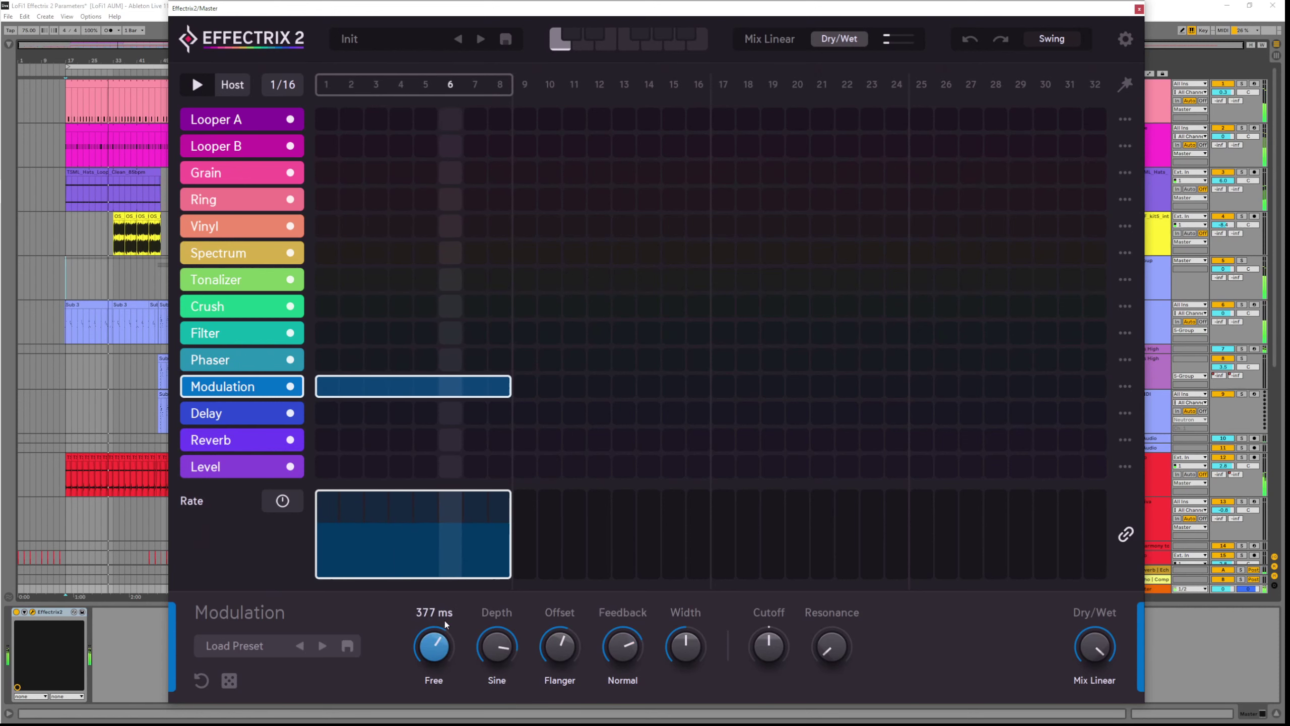
pyautogui.moveTo(446, 624); pyautogui.dragTo(442, 687)
pyautogui.click(445, 685)
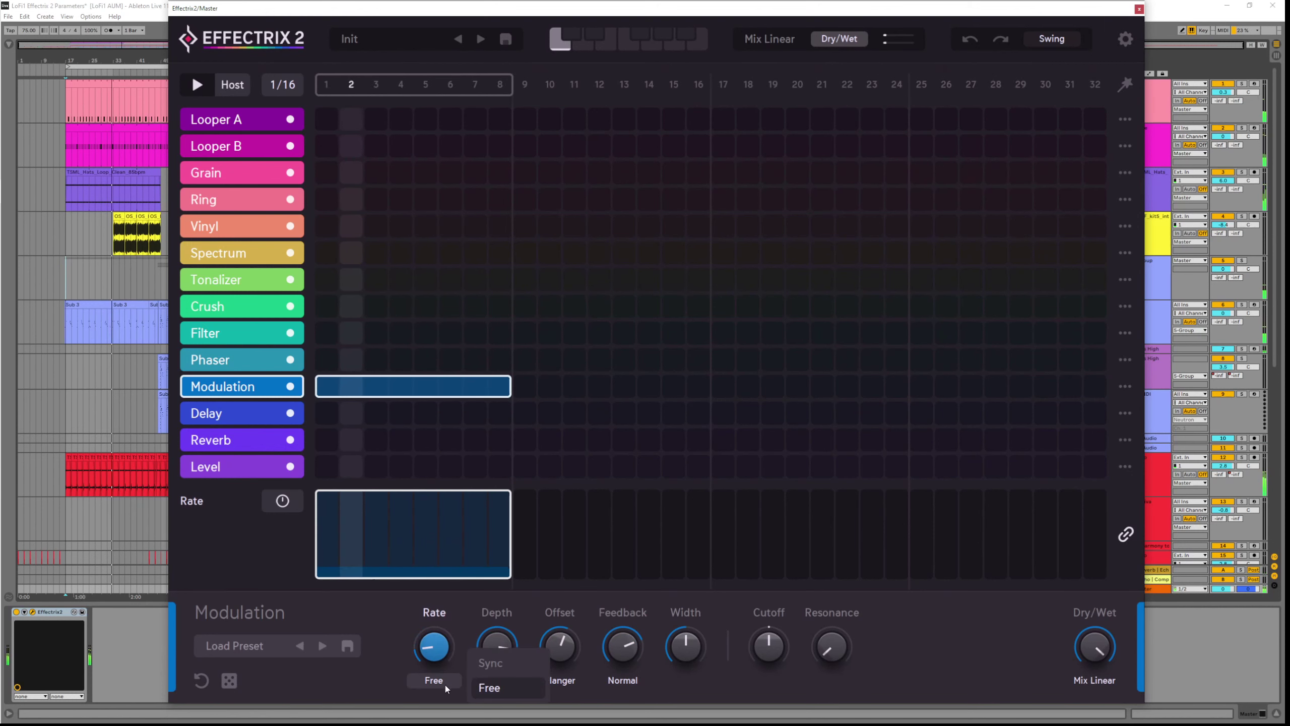
pyautogui.click(478, 660)
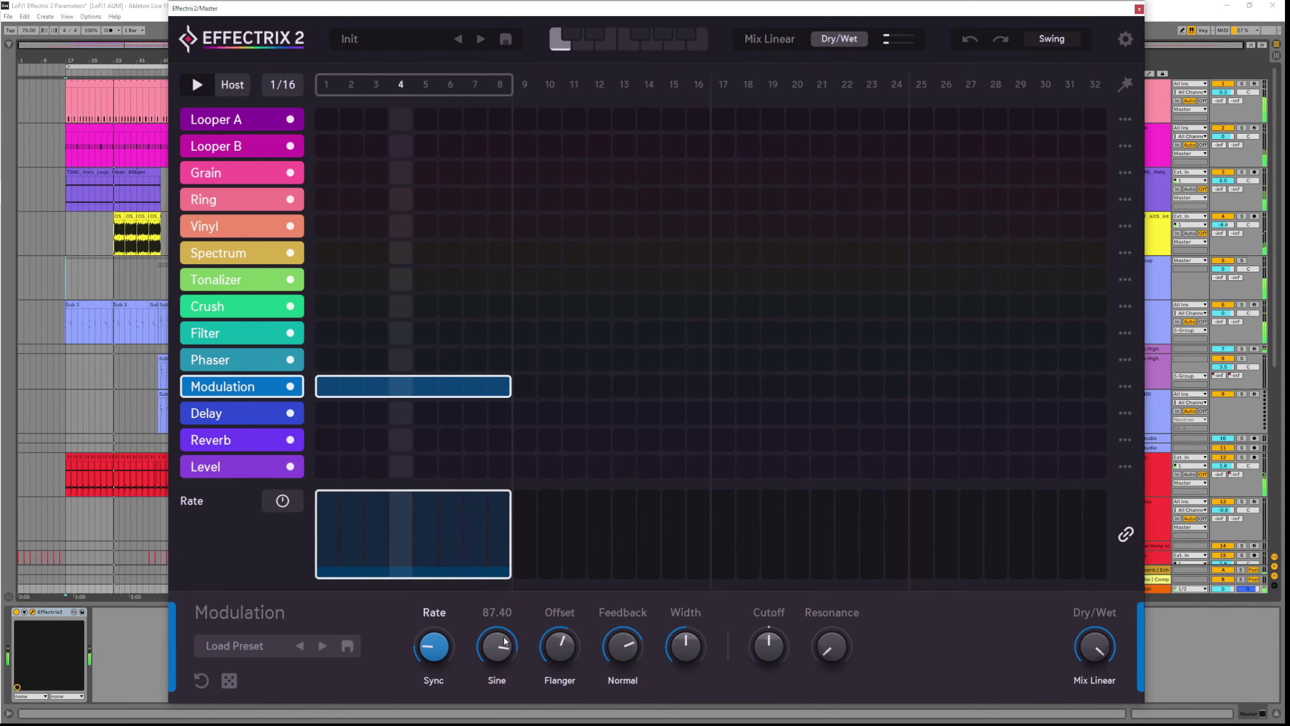
# Lower depth to 65 and audition the Sine Down and Parabol waveforms before returning to Sine
pyautogui.moveTo(504, 642)
pyautogui.mouseDown()
pyautogui.moveTo(508, 686)
pyautogui.moveTo(482, 504)
pyautogui.moveTo(486, 483)
pyautogui.moveTo(512, 615)
pyautogui.moveTo(508, 407)
pyautogui.moveTo(508, 666)
pyautogui.mouseUp()
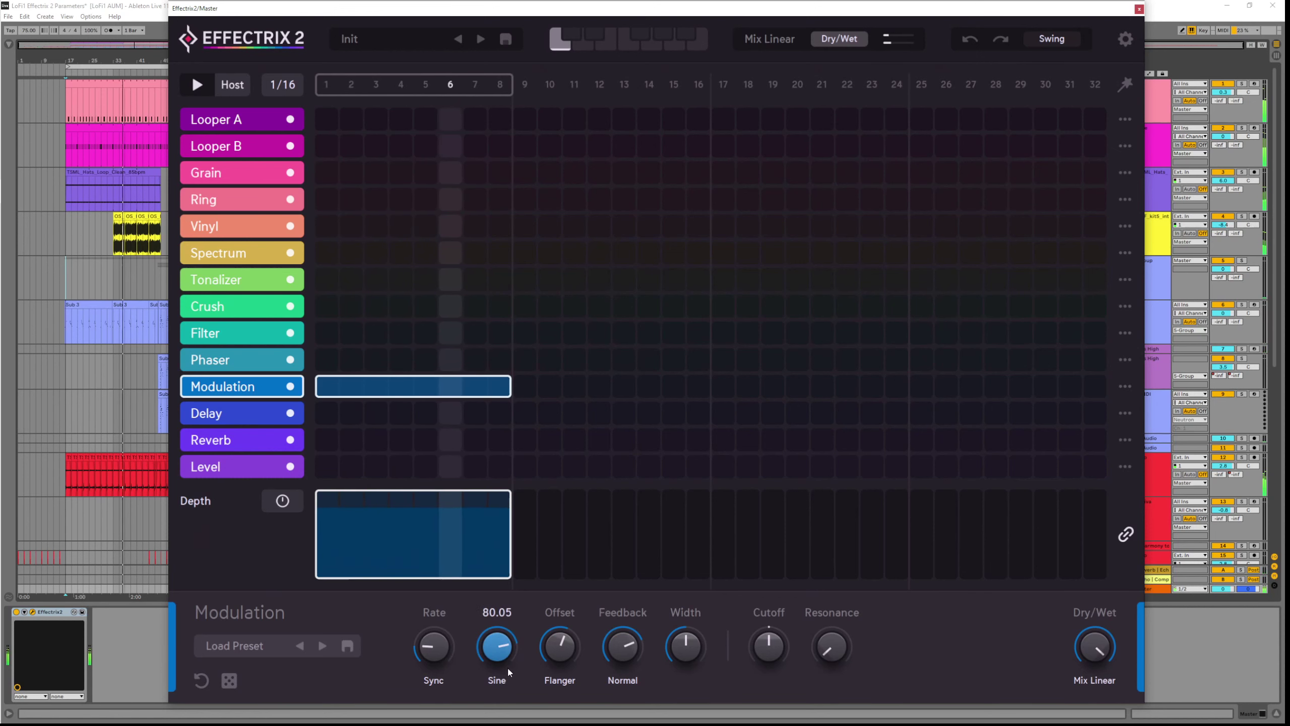
pyautogui.click(503, 681)
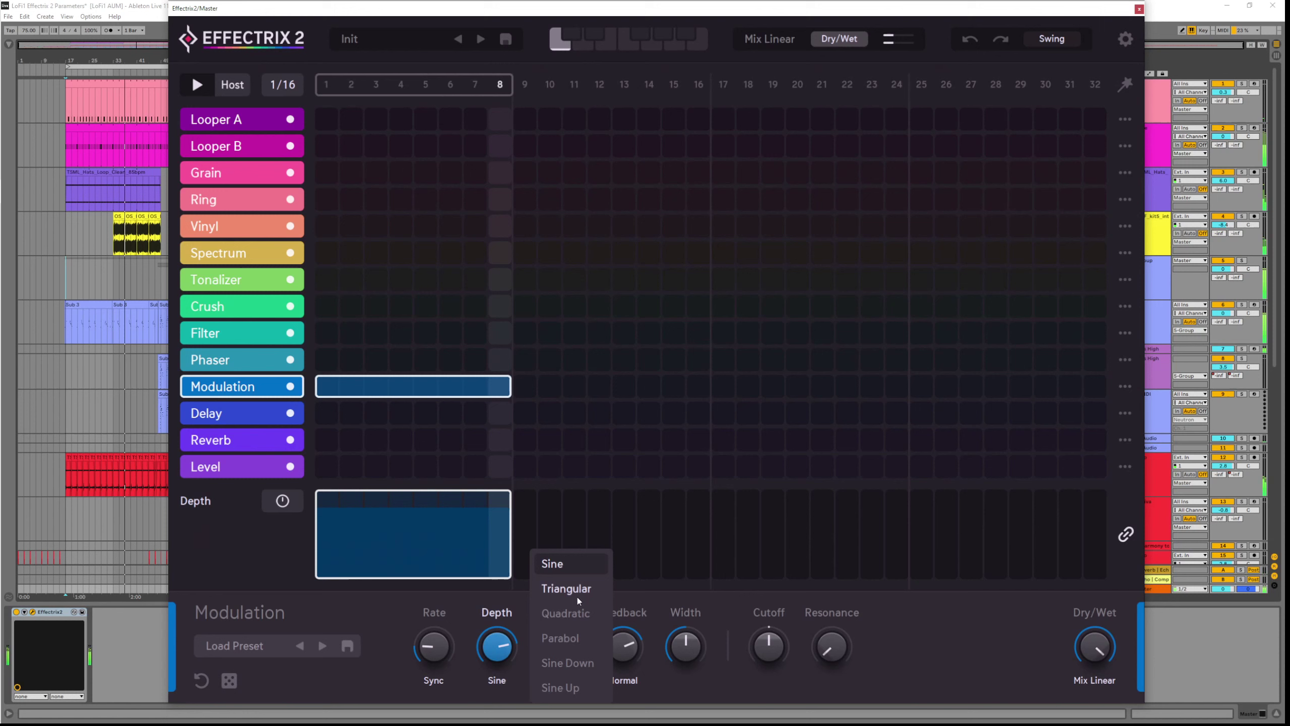
pyautogui.click(575, 664)
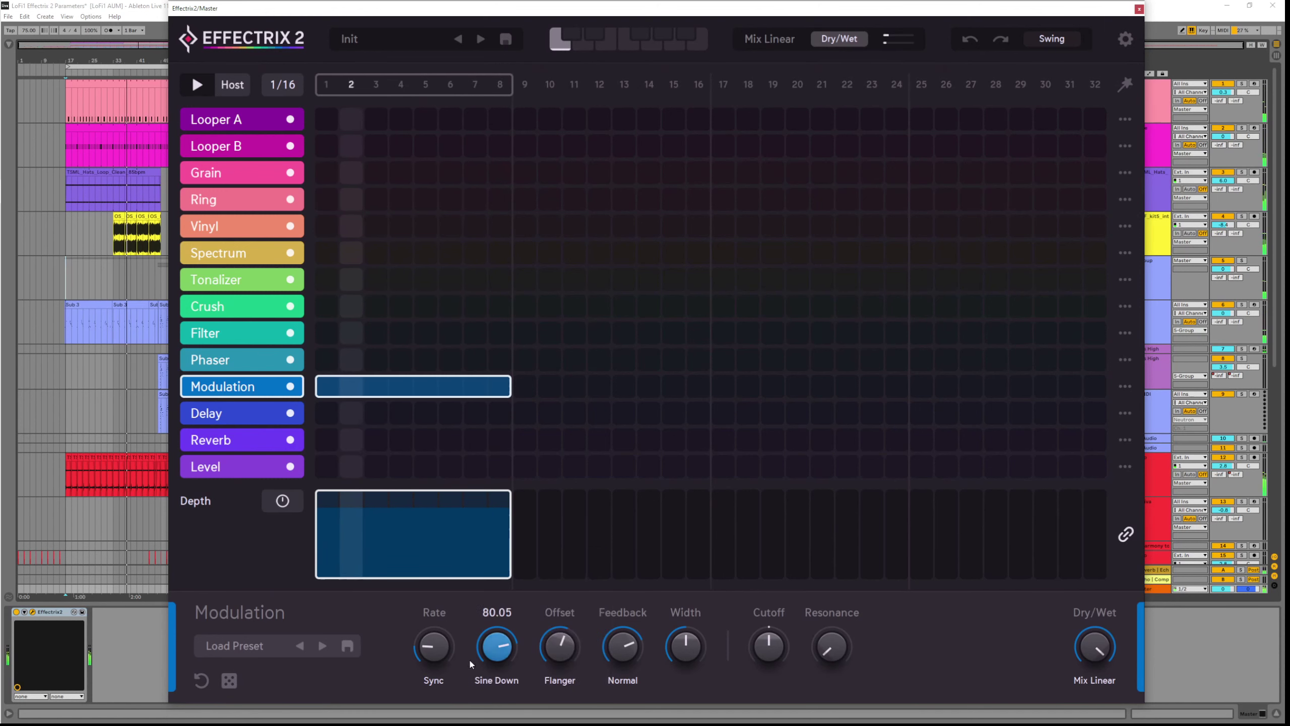
pyautogui.click(437, 608)
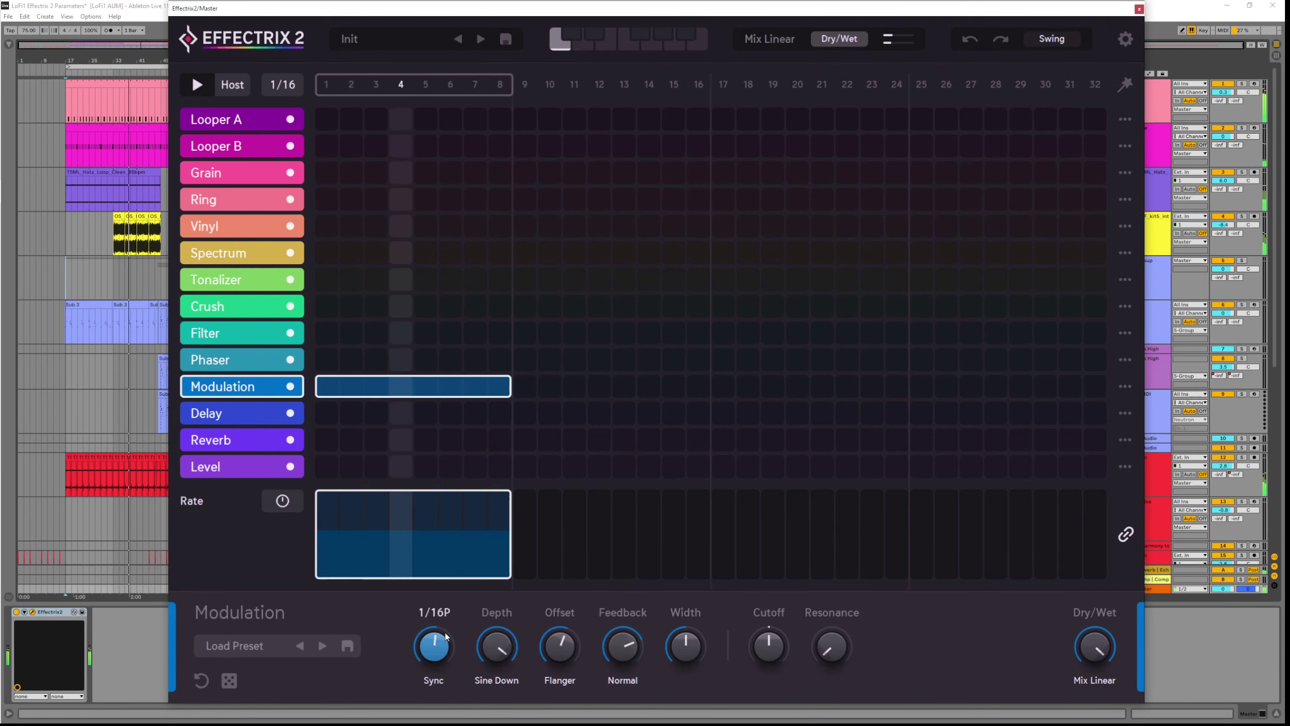
pyautogui.click(502, 680)
pyautogui.click(581, 637)
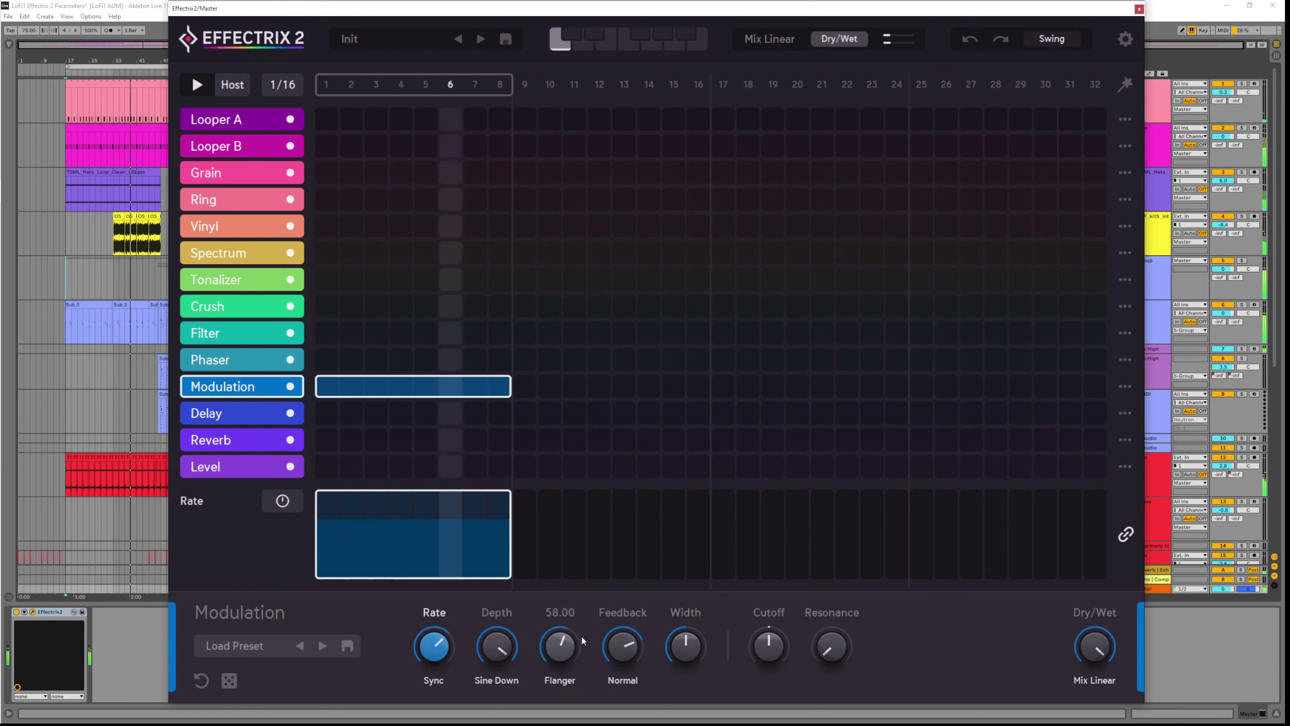
pyautogui.click(506, 680)
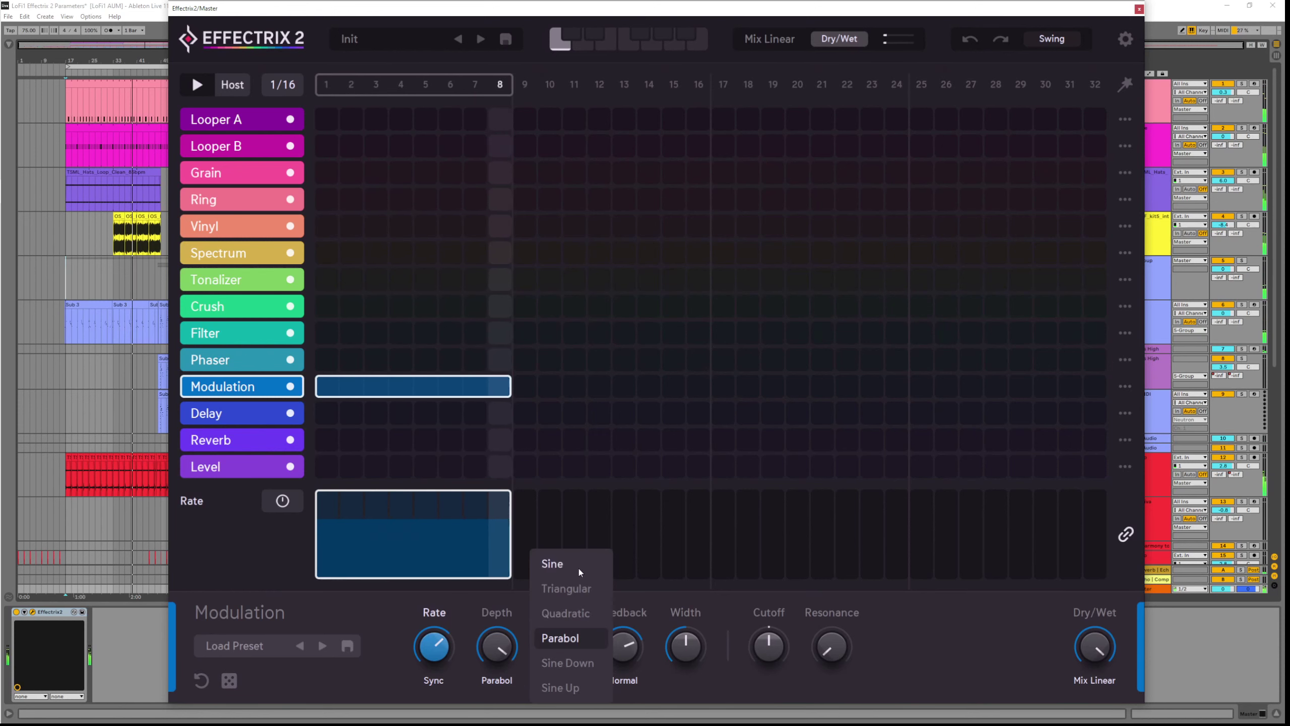
pyautogui.click(553, 563)
# Set depth to about 68.50, raise offset to about 90, and choose the Sine Up waveform
pyautogui.moveTo(498, 645); pyautogui.dragTo(516, 688)
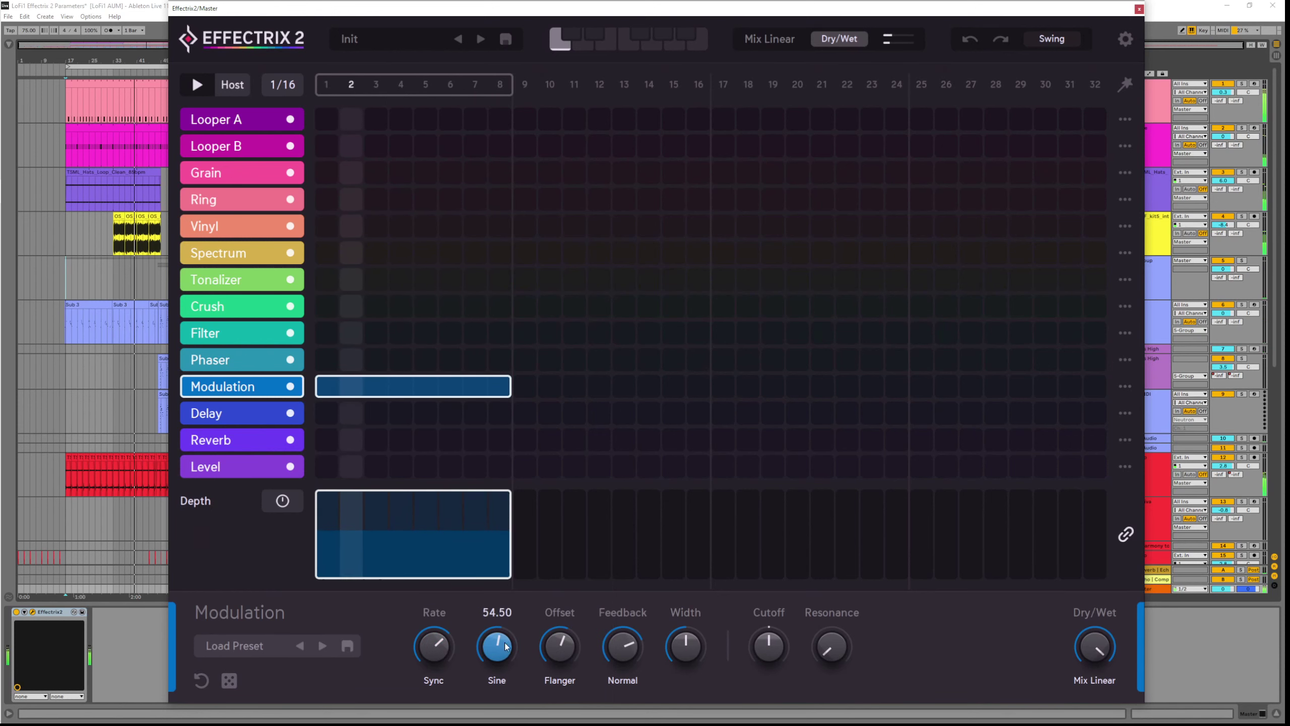
pyautogui.moveTo(571, 654)
pyautogui.moveTo(571, 654); pyautogui.dragTo(604, 655)
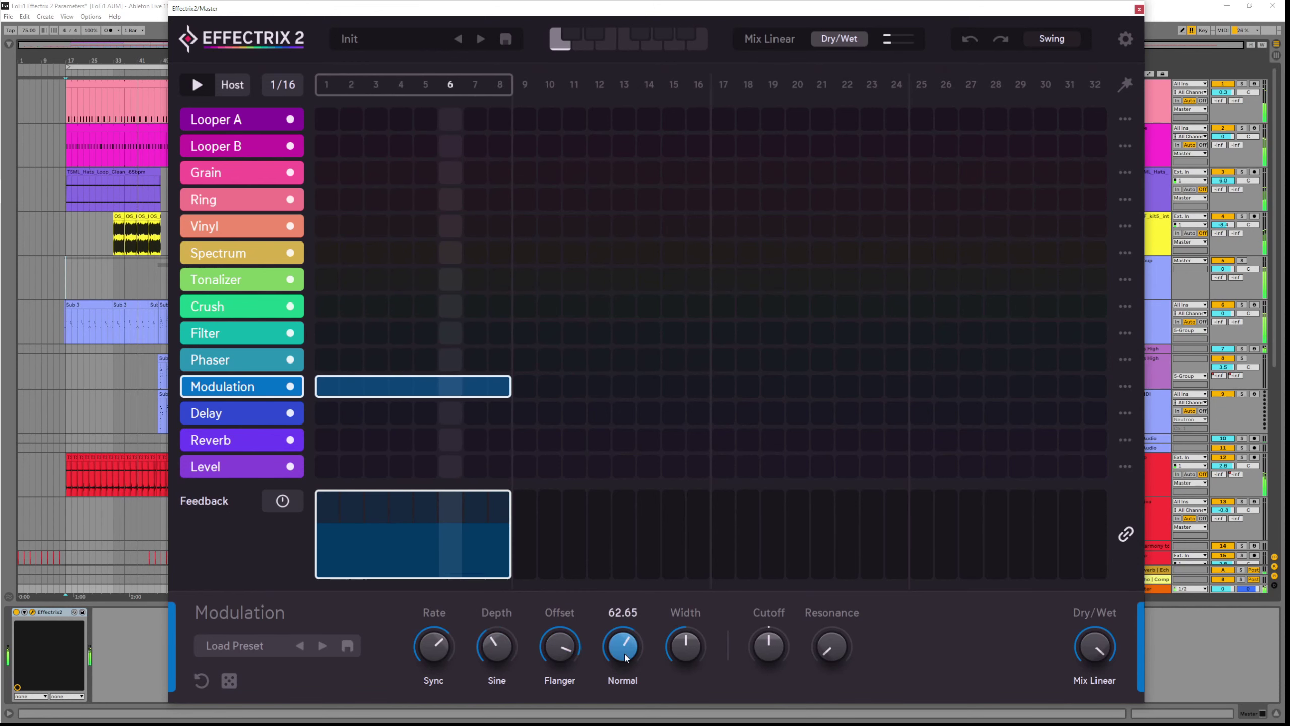
pyautogui.click(503, 681)
pyautogui.click(560, 683)
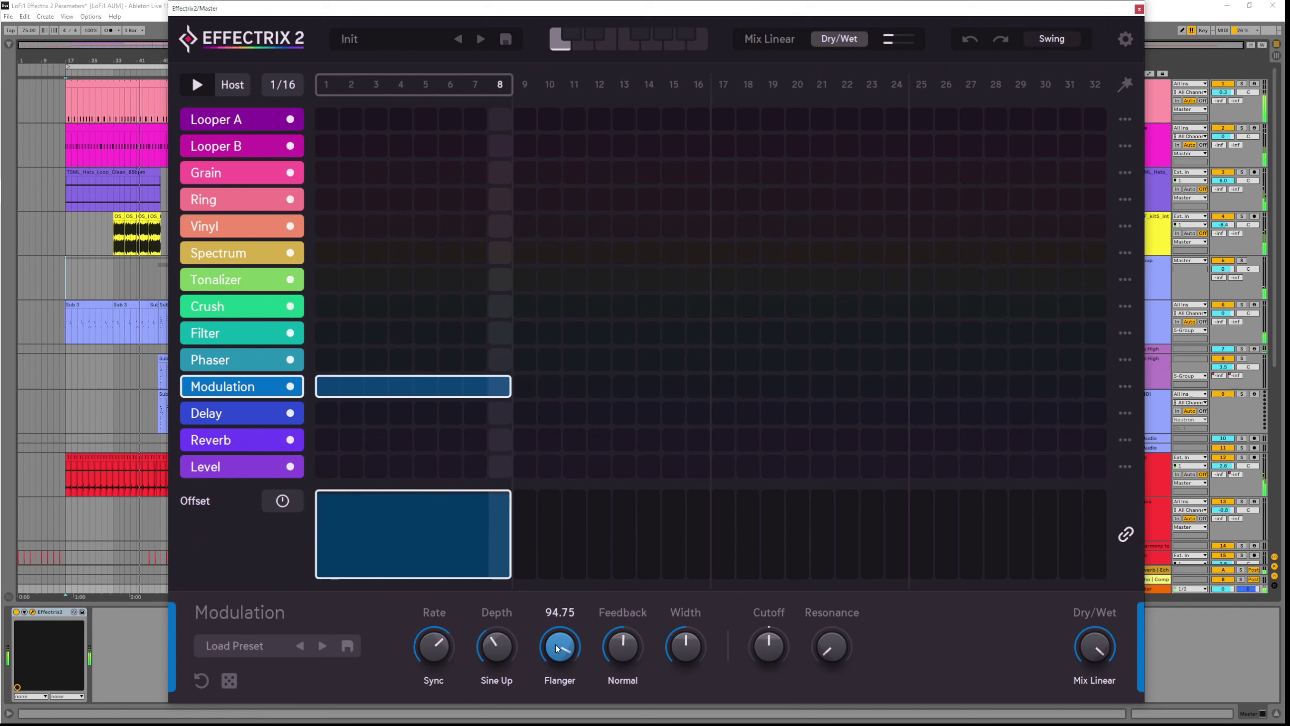
# Set depth to 64.65, feedback to 65.10, then depth to 57.65, and return the waveform to Sine
pyautogui.moveTo(497, 647); pyautogui.dragTo(499, 615)
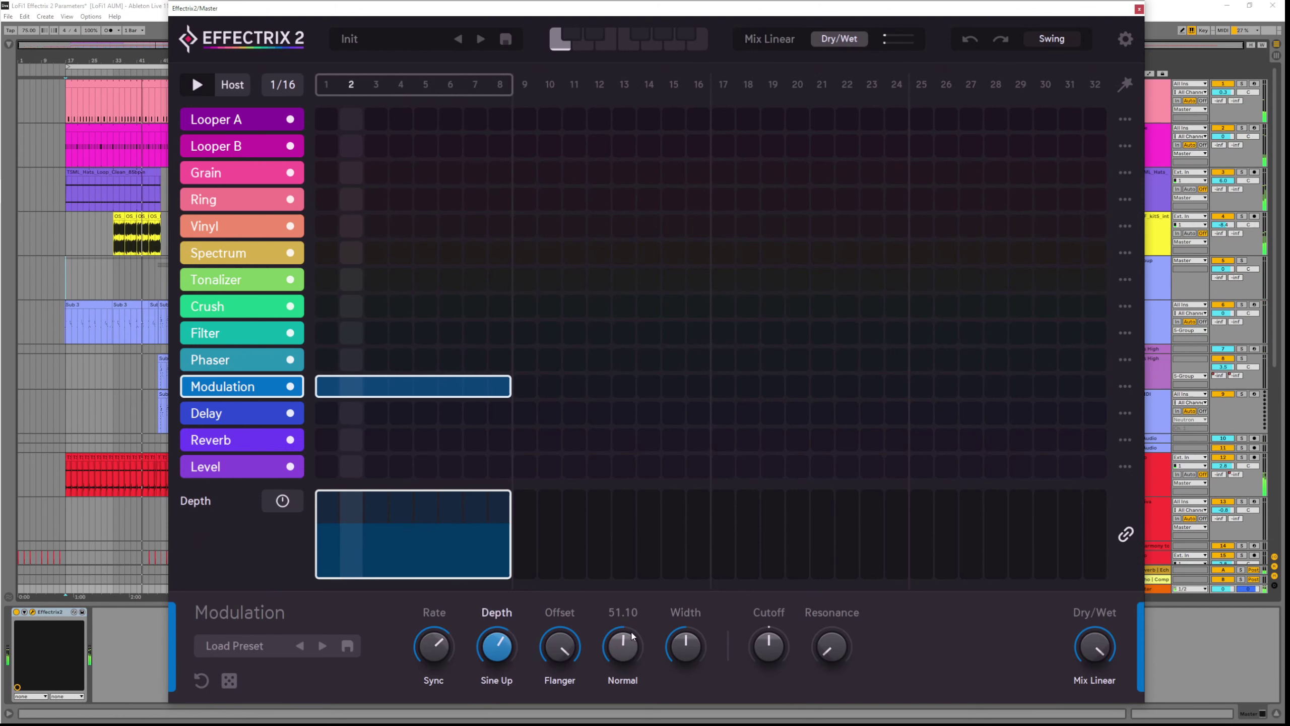
pyautogui.moveTo(633, 637); pyautogui.dragTo(624, 641)
pyautogui.moveTo(499, 652); pyautogui.dragTo(500, 660)
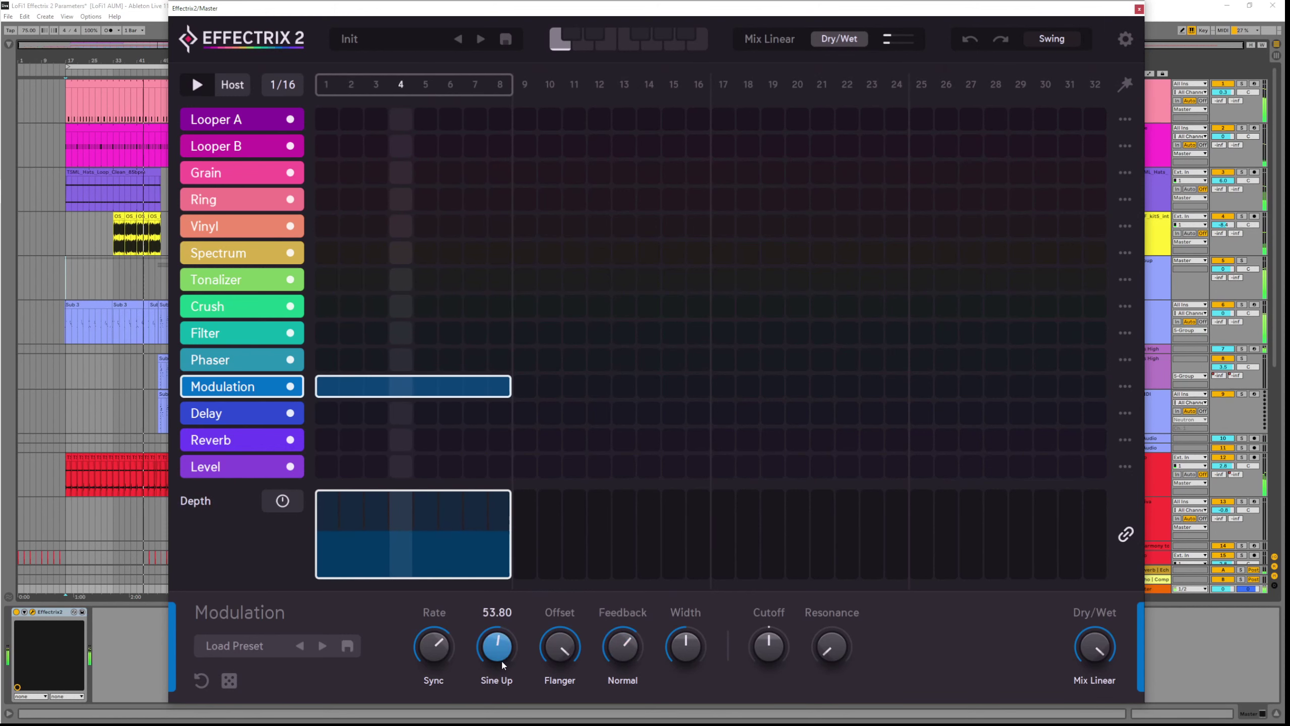
pyautogui.click(508, 681)
pyautogui.click(560, 574)
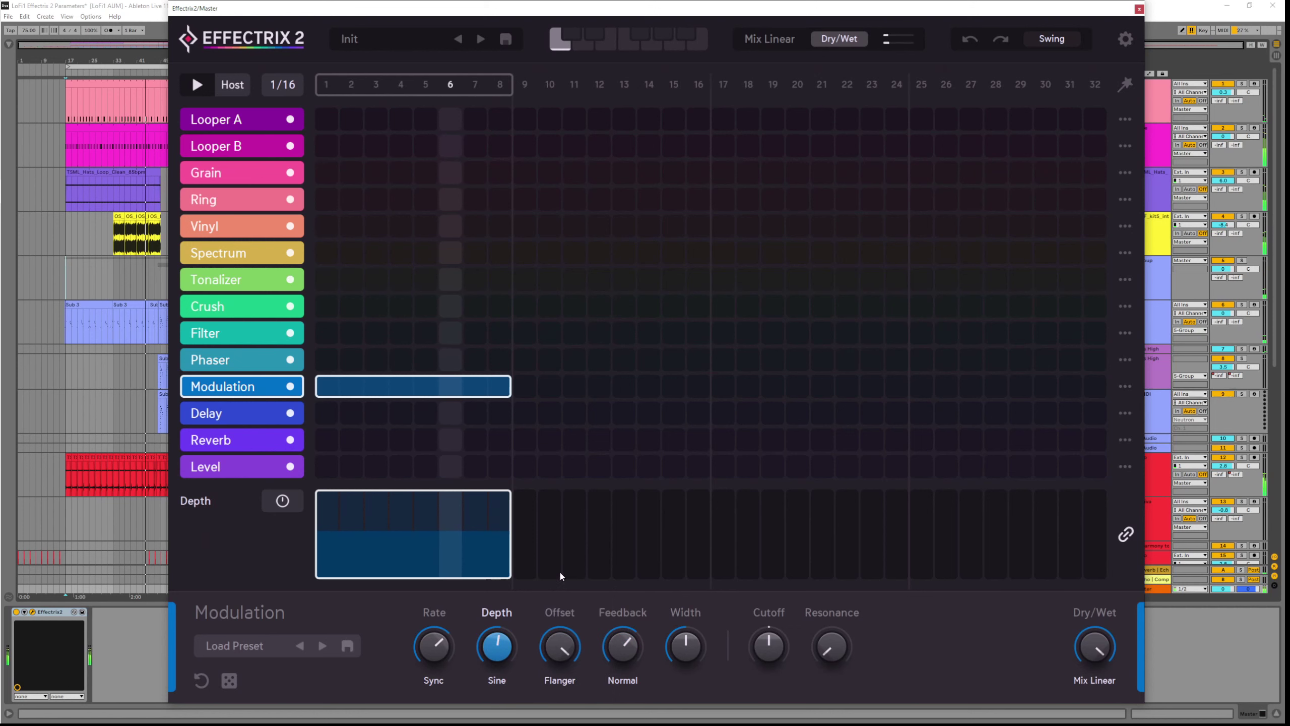
# Slow the Modulation rate and switch the mode from Flanger to Chorus
pyautogui.moveTo(438, 651); pyautogui.dragTo(453, 680)
pyautogui.click(565, 681)
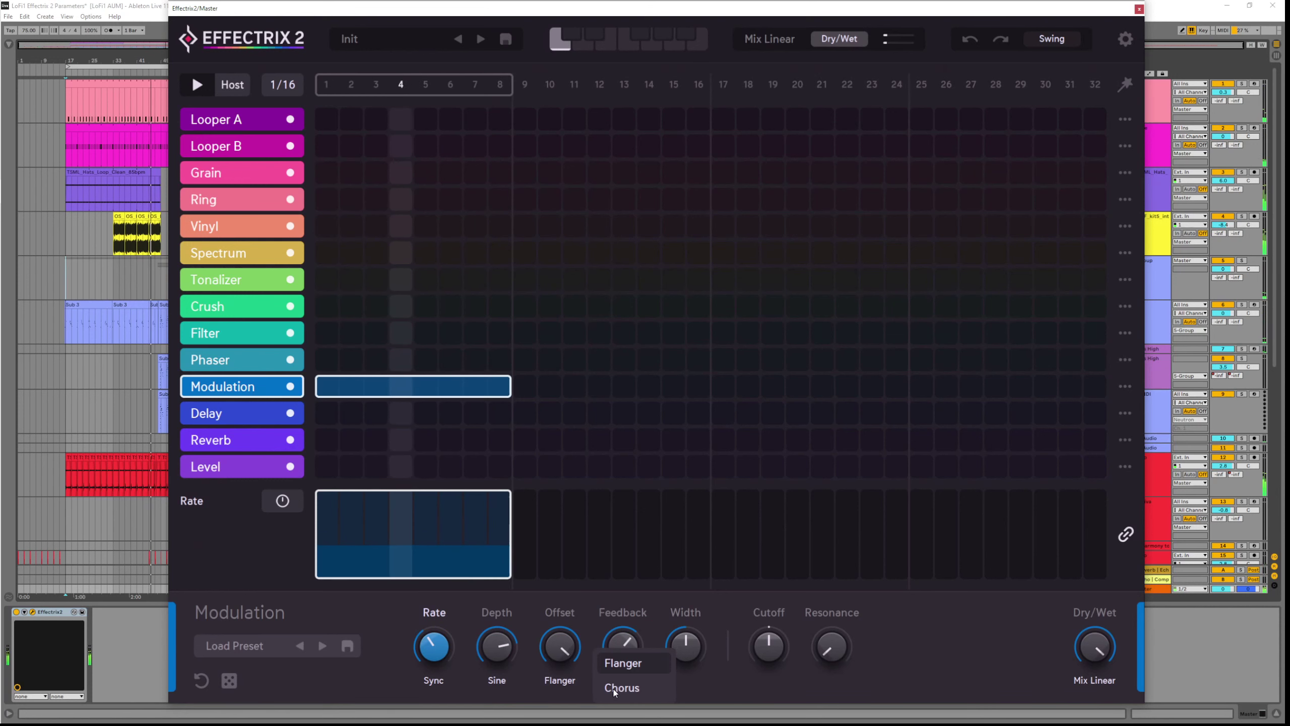
pyautogui.click(627, 668)
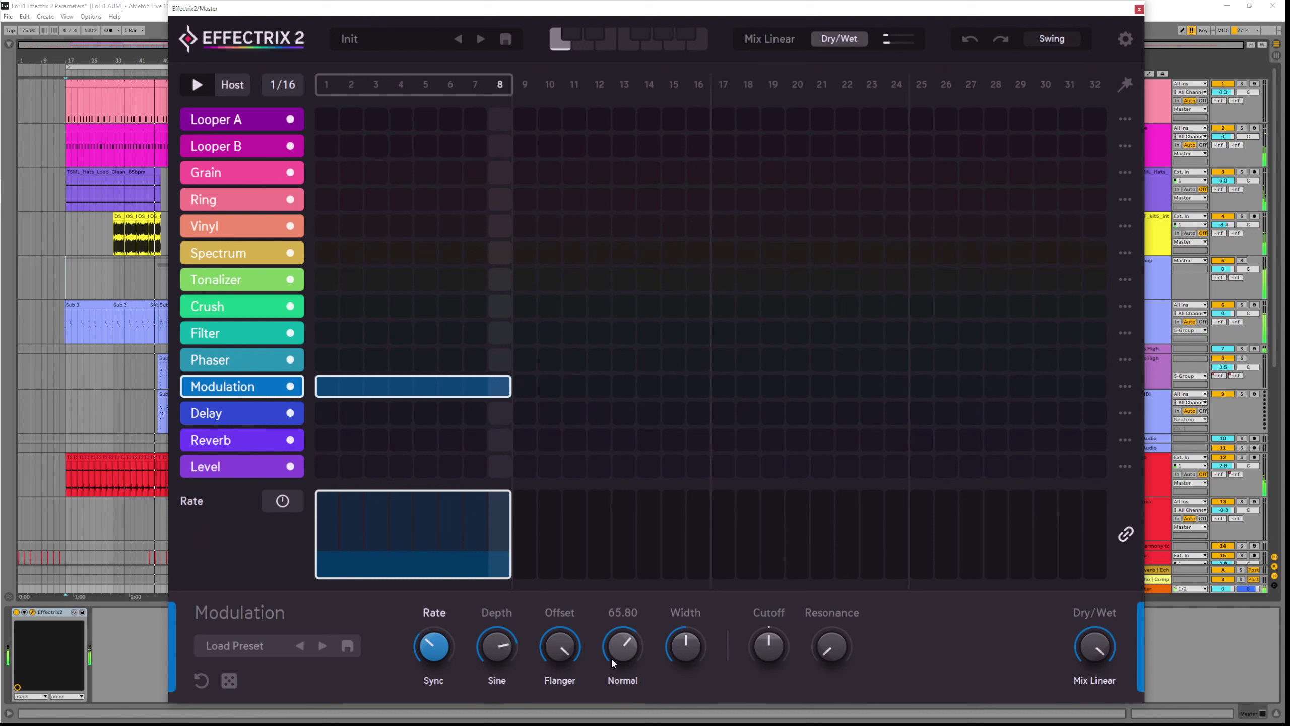
pyautogui.click(567, 678)
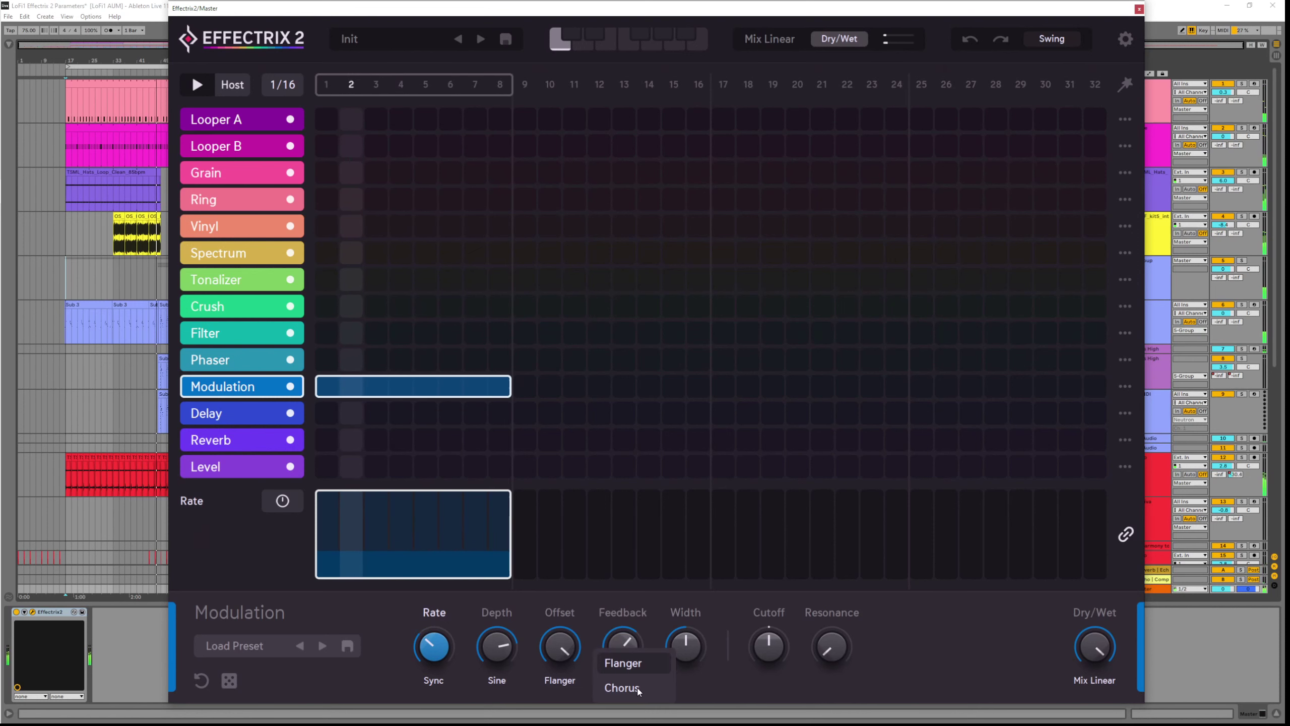
pyautogui.click(636, 687)
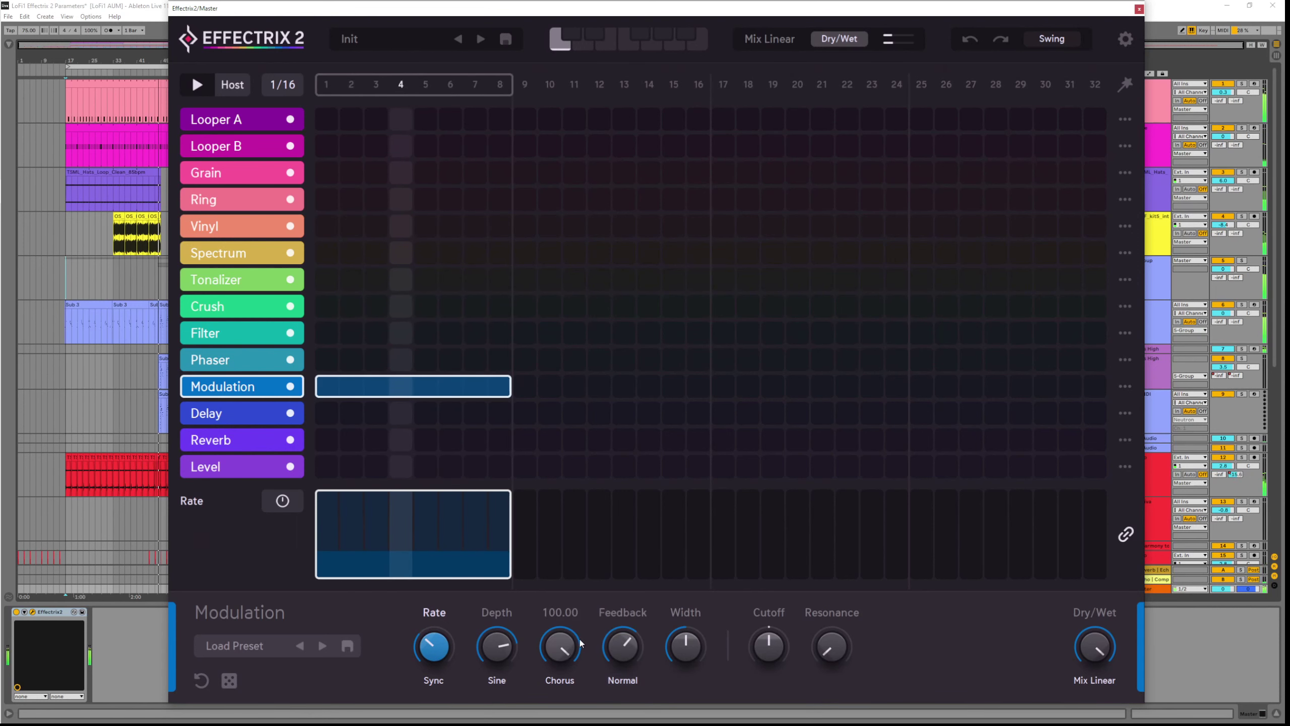
# Lower depth to 41.55 and offset to 81.45, turn feedback down, and set depth to 37.00
pyautogui.moveTo(511, 642); pyautogui.dragTo(505, 692)
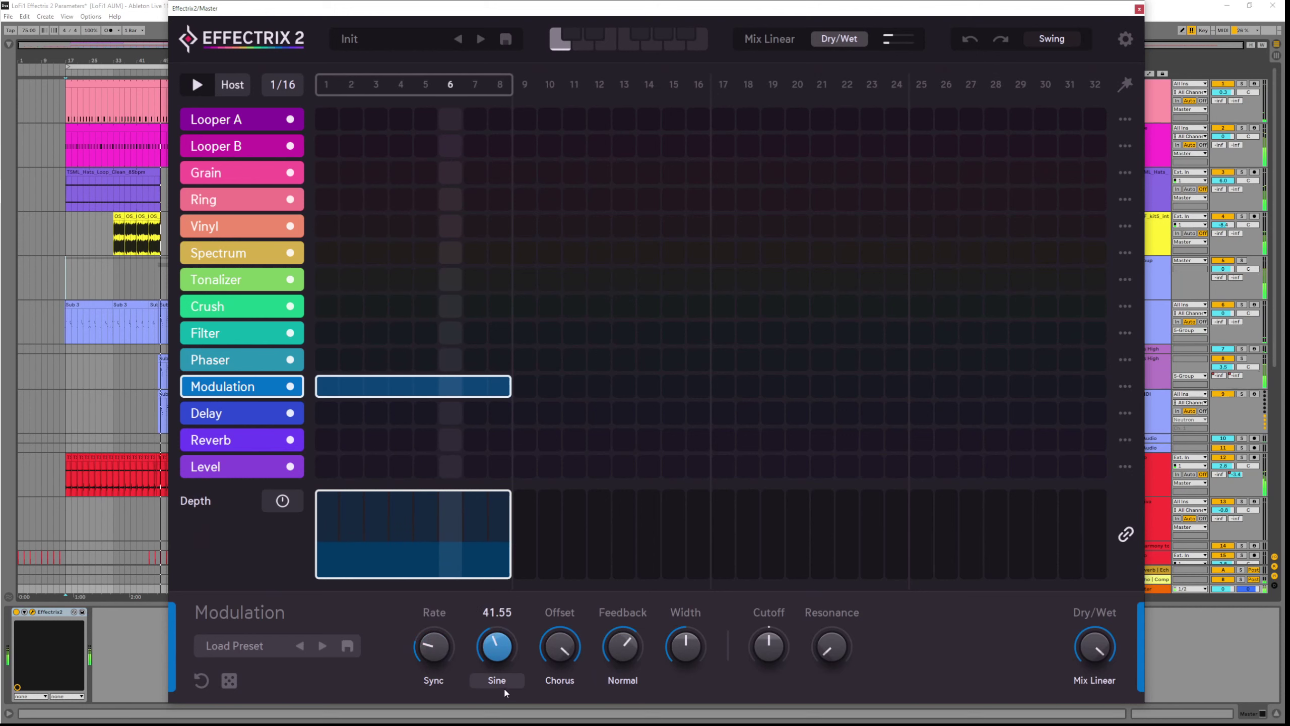
pyautogui.moveTo(561, 644); pyautogui.dragTo(576, 680)
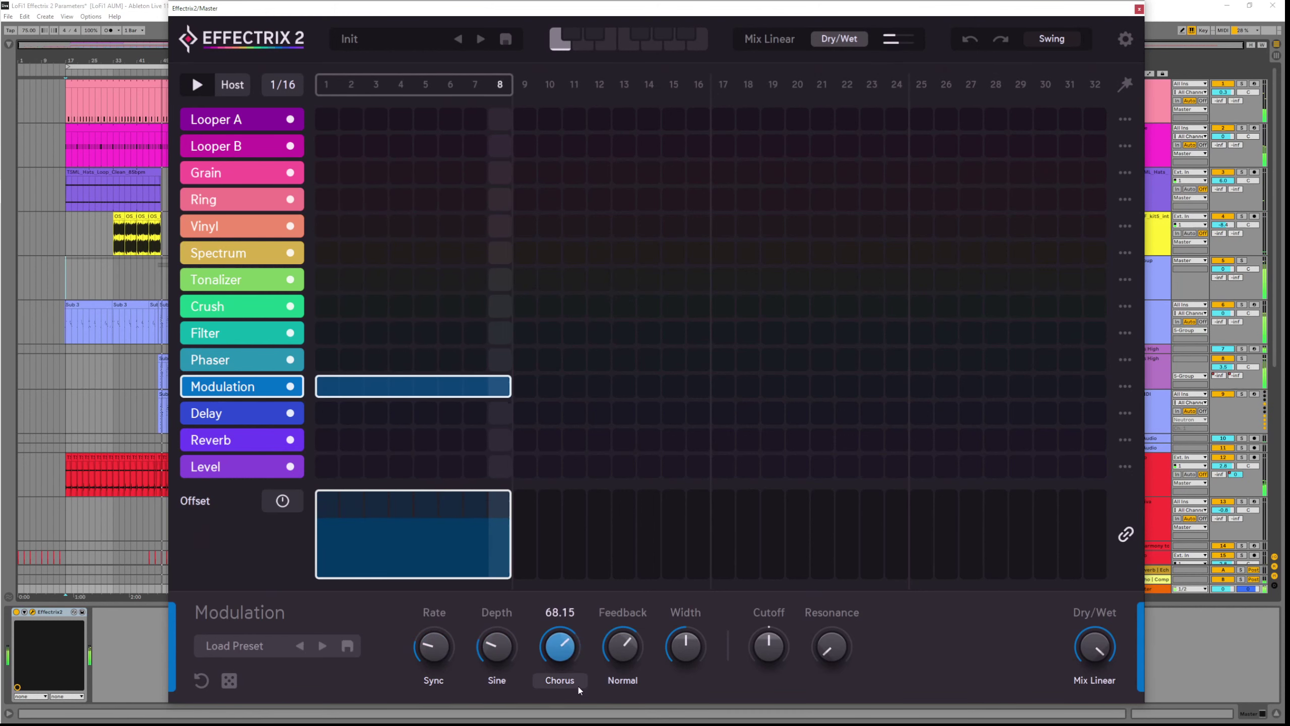
pyautogui.moveTo(634, 644); pyautogui.dragTo(636, 662)
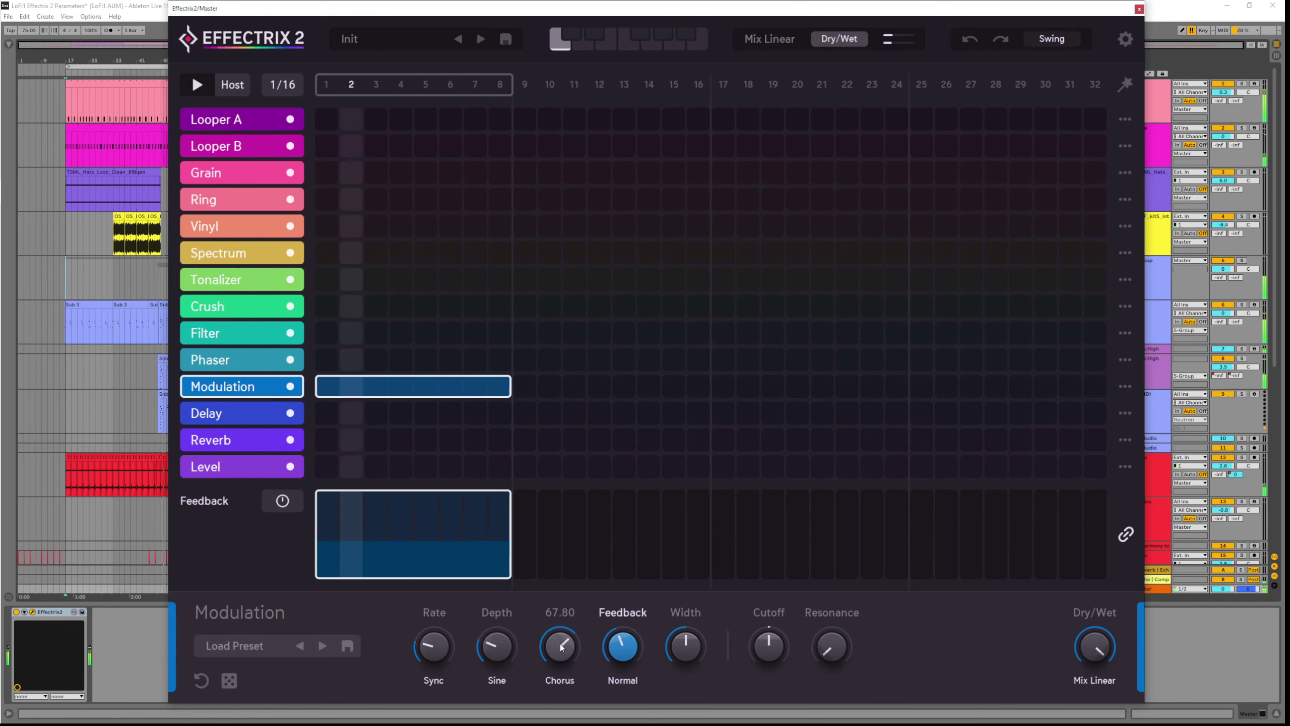
pyautogui.moveTo(495, 629); pyautogui.dragTo(443, 624)
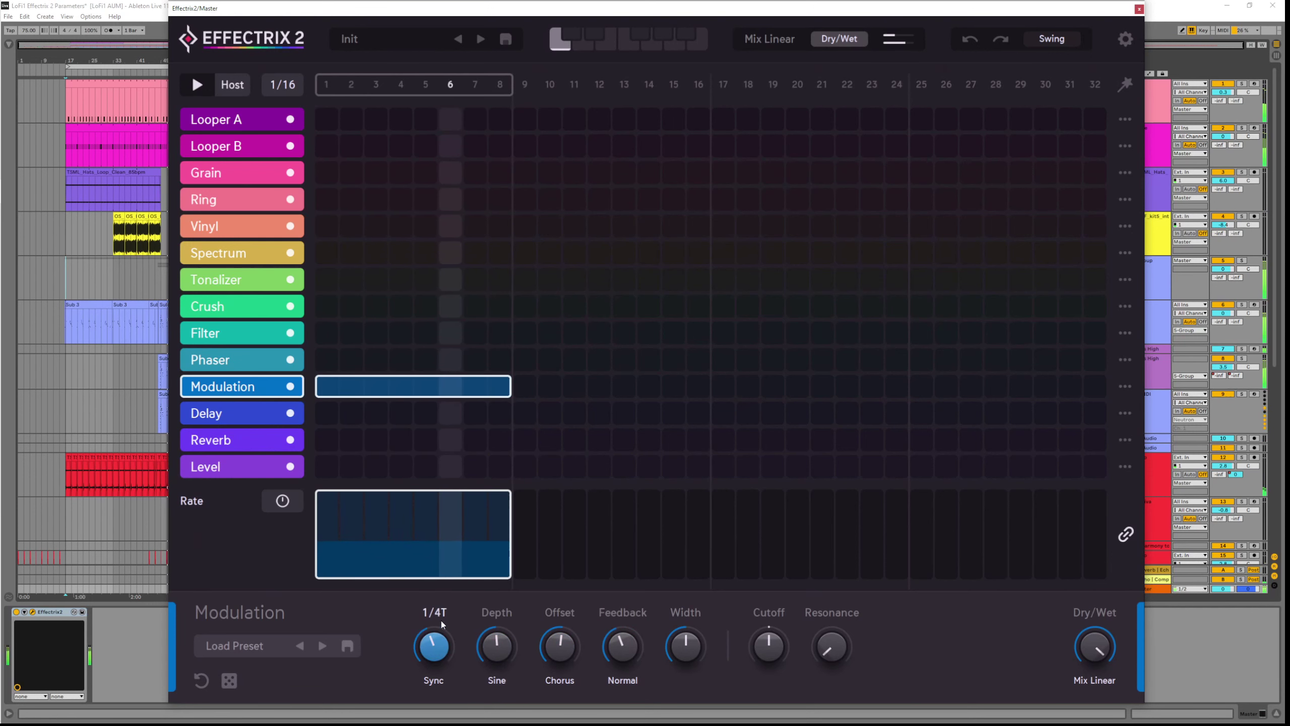
# Push Modulation feedback to 93.10, try Inverse polarity with more feedback, then return it to Normal
pyautogui.moveTo(619, 651); pyautogui.dragTo(616, 645)
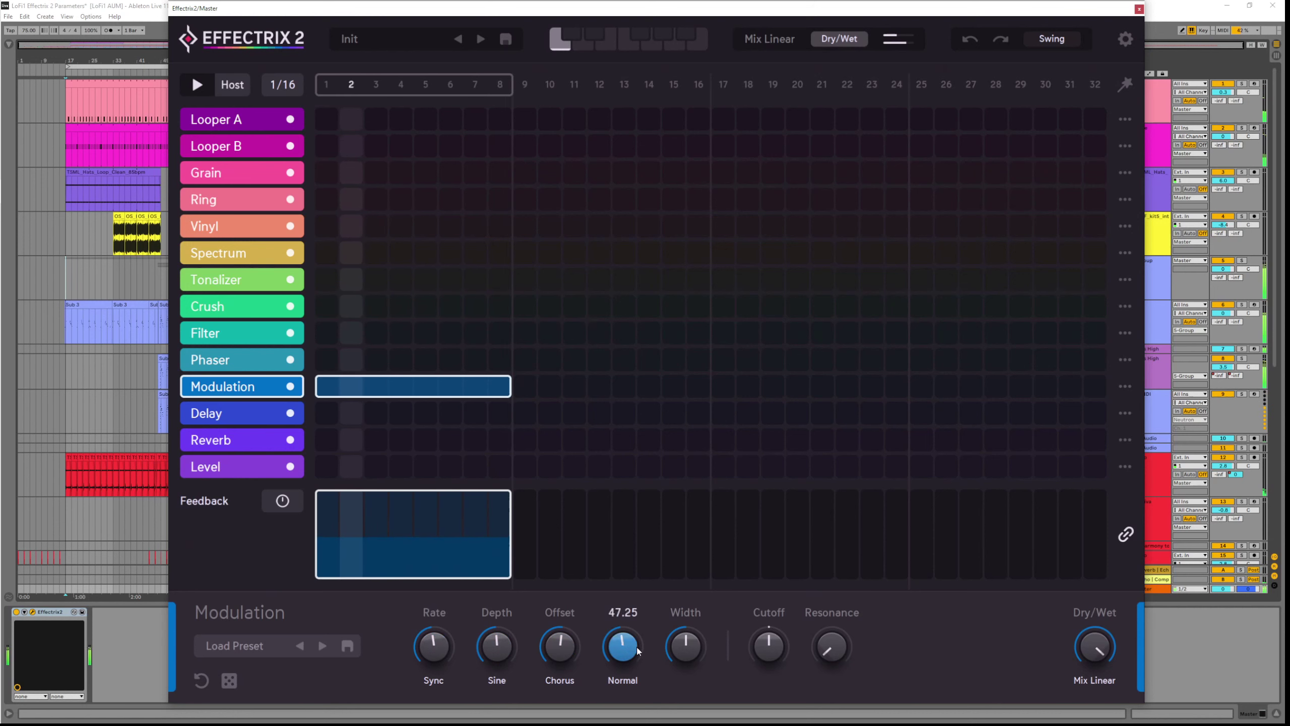
pyautogui.moveTo(633, 630); pyautogui.dragTo(632, 656)
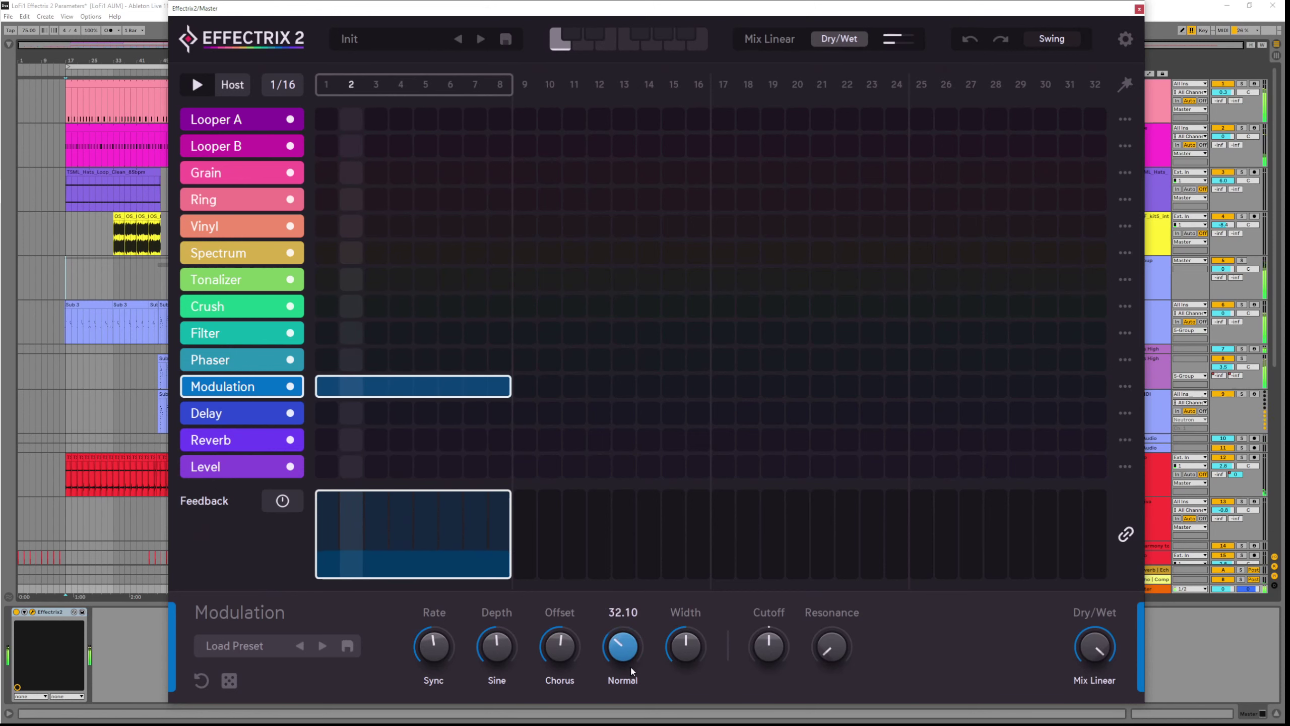
pyautogui.click(636, 685)
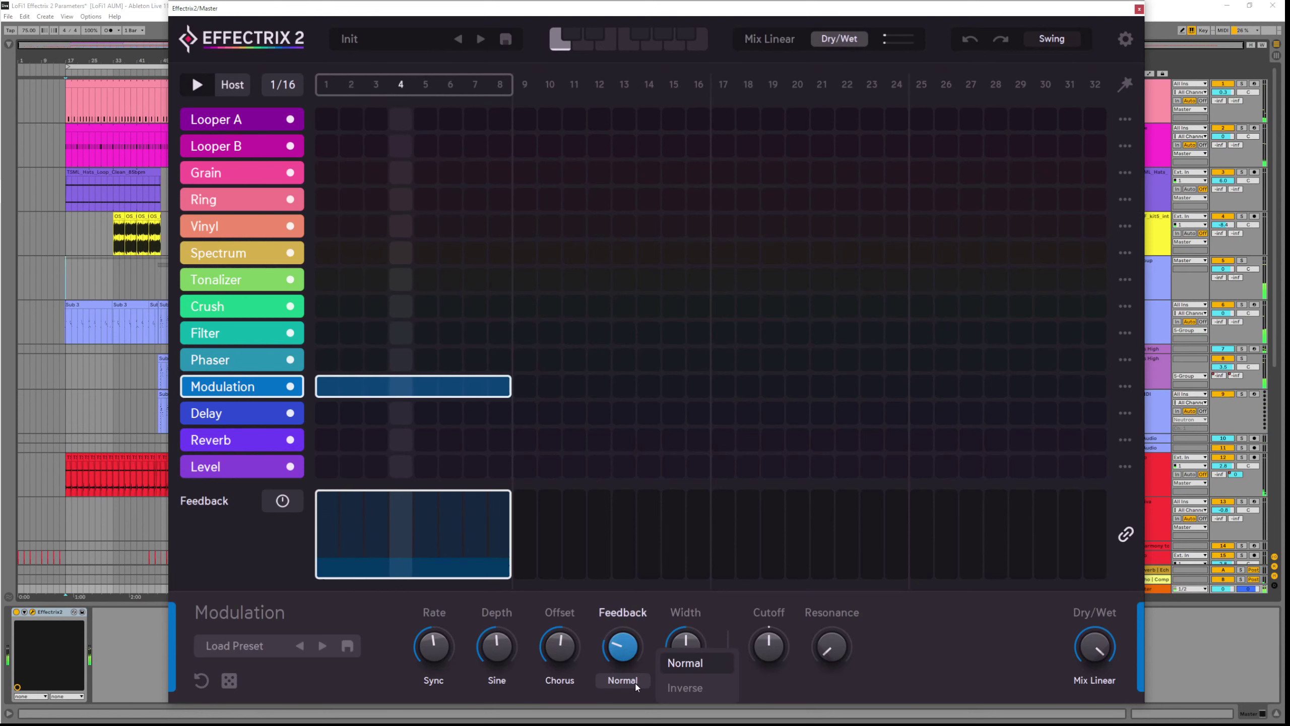
pyautogui.click(684, 688)
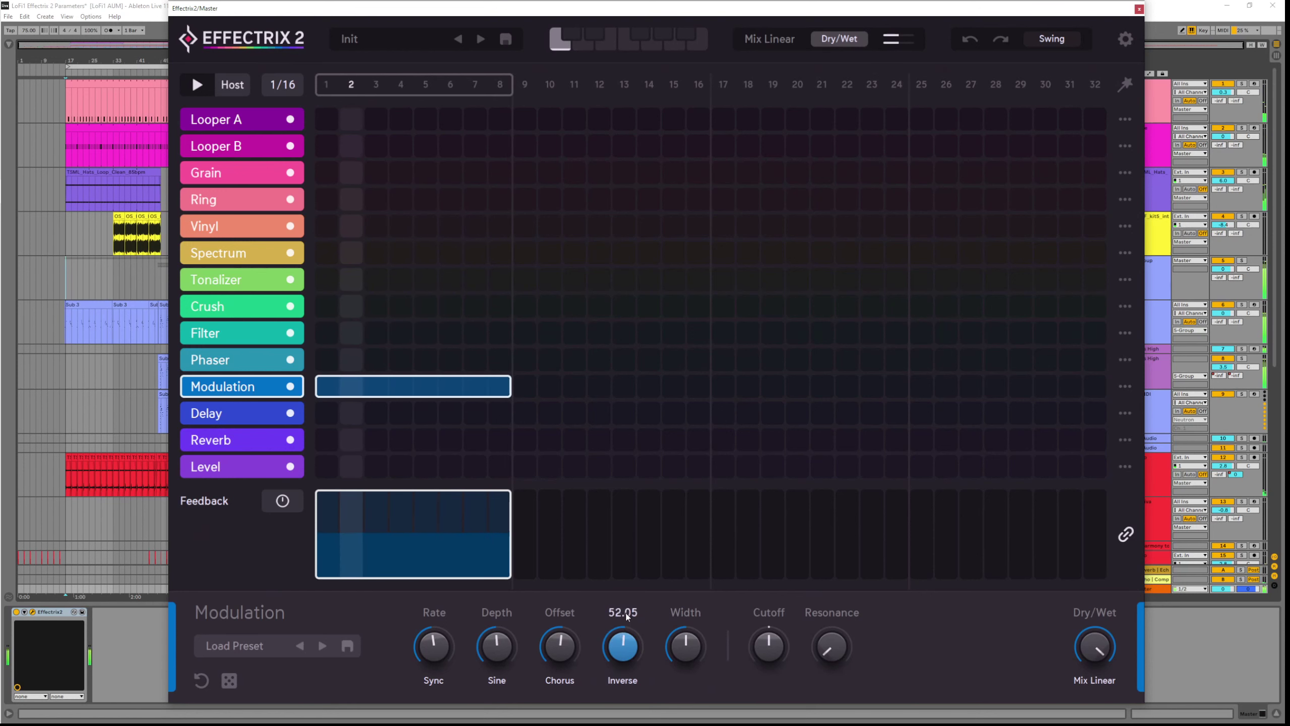
pyautogui.moveTo(627, 601); pyautogui.dragTo(629, 557)
pyautogui.click(623, 680)
pyautogui.click(687, 666)
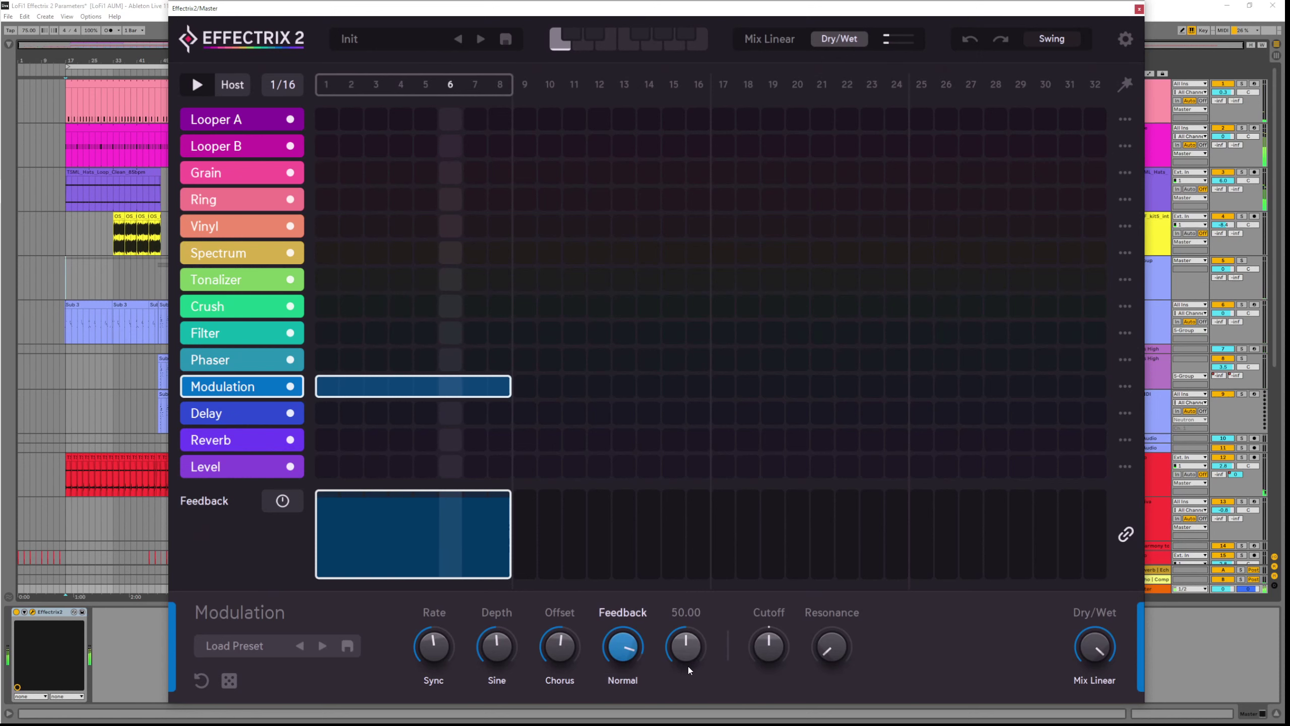
pyautogui.click(618, 686)
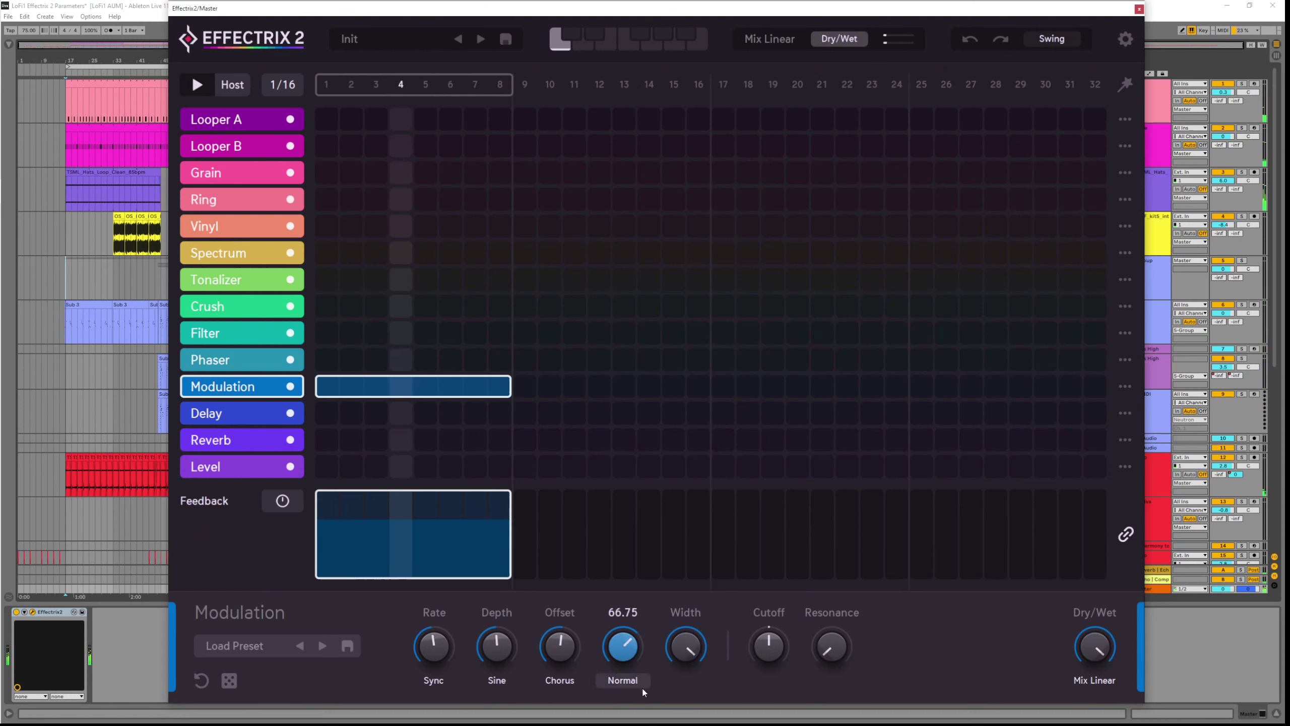
# Narrow width to about 60%, raise resonance to about half, and move cutoff from -21.0% to 58.8%
pyautogui.moveTo(691, 633); pyautogui.dragTo(698, 678)
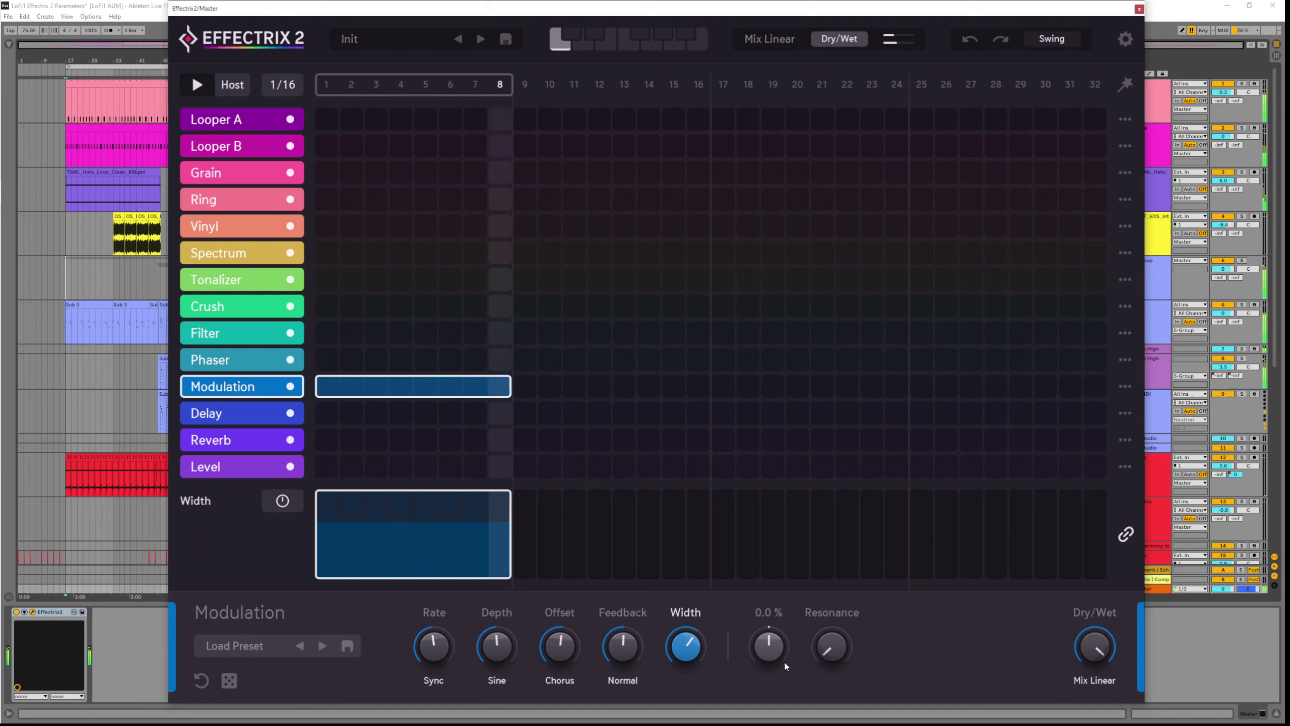
pyautogui.moveTo(816, 649); pyautogui.dragTo(824, 583)
pyautogui.click(770, 642)
pyautogui.moveTo(772, 641)
pyautogui.mouseDown()
pyautogui.moveTo(785, 679)
pyautogui.moveTo(780, 643)
pyautogui.mouseUp()
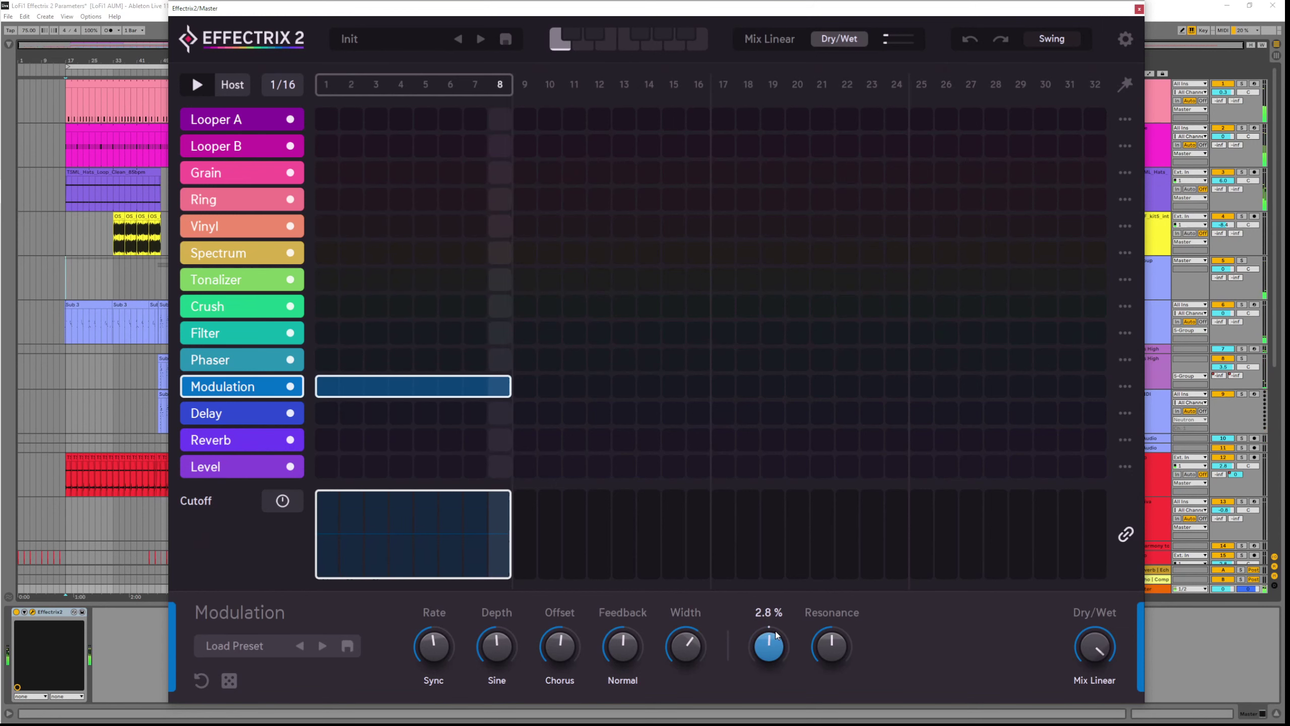
pyautogui.moveTo(774, 628)
pyautogui.mouseDown()
pyautogui.moveTo(776, 592)
pyautogui.moveTo(778, 633)
pyautogui.mouseUp()
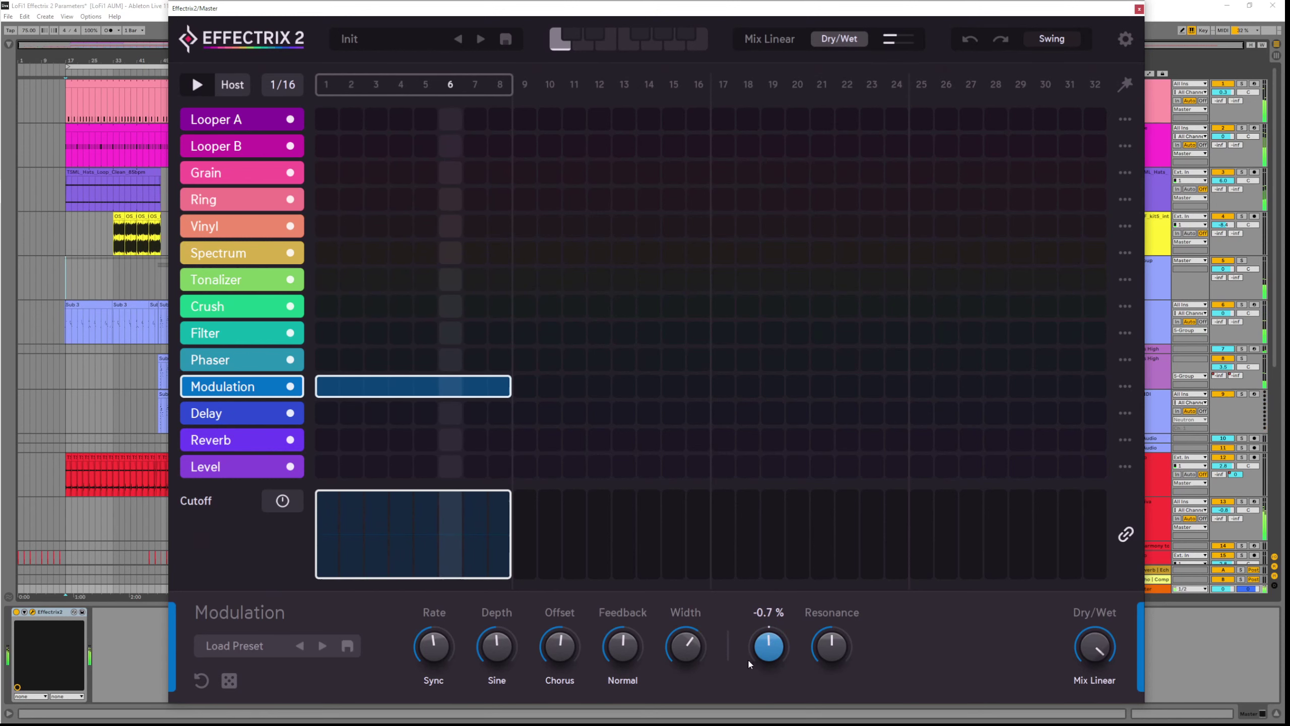
# Speed up the rate, switch offset from Chorus to Flanger, lower depth, and set feedback to 46.80
pyautogui.moveTo(431, 644); pyautogui.dragTo(429, 605)
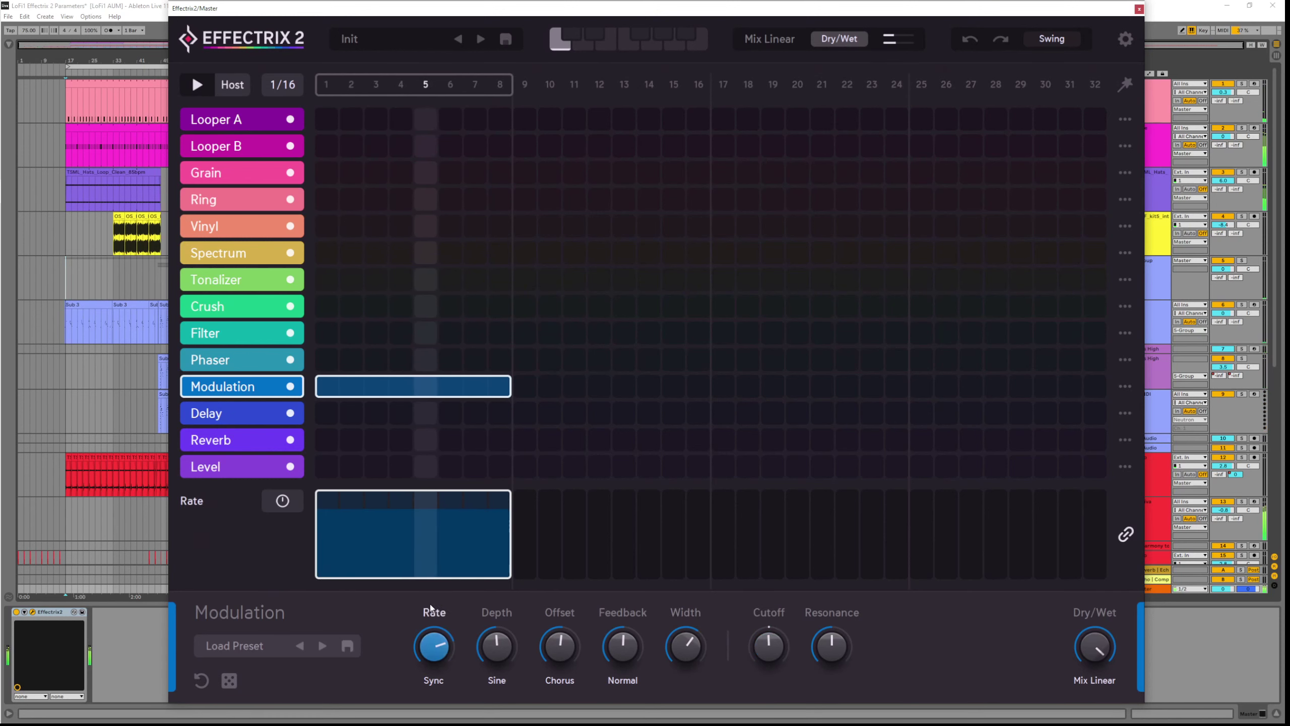
pyautogui.click(573, 681)
pyautogui.click(630, 663)
pyautogui.moveTo(498, 642); pyautogui.dragTo(497, 661)
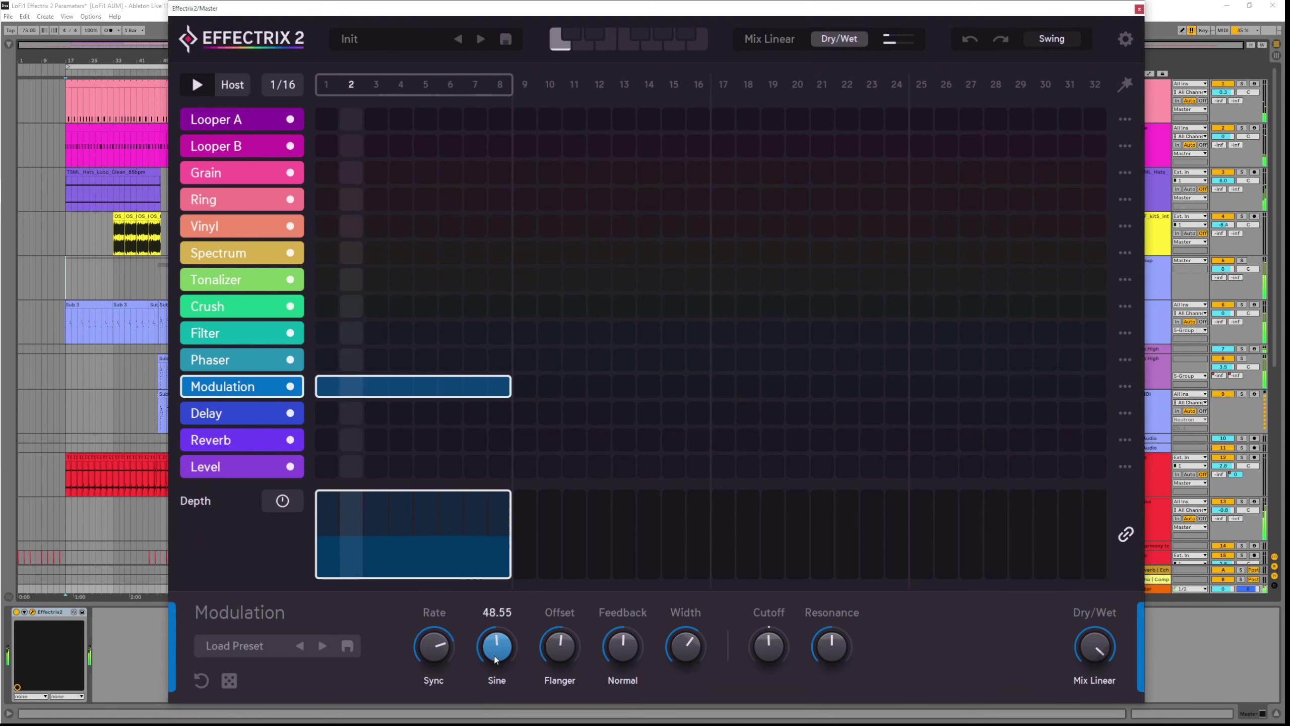
pyautogui.moveTo(624, 650); pyautogui.dragTo(628, 673)
# Set cutoff to 5.6%, change the depth waveform to Sine Down, and move the rate toward 1/4
pyautogui.moveTo(771, 656); pyautogui.dragTo(701, 636)
pyautogui.click(497, 680)
pyautogui.click(563, 663)
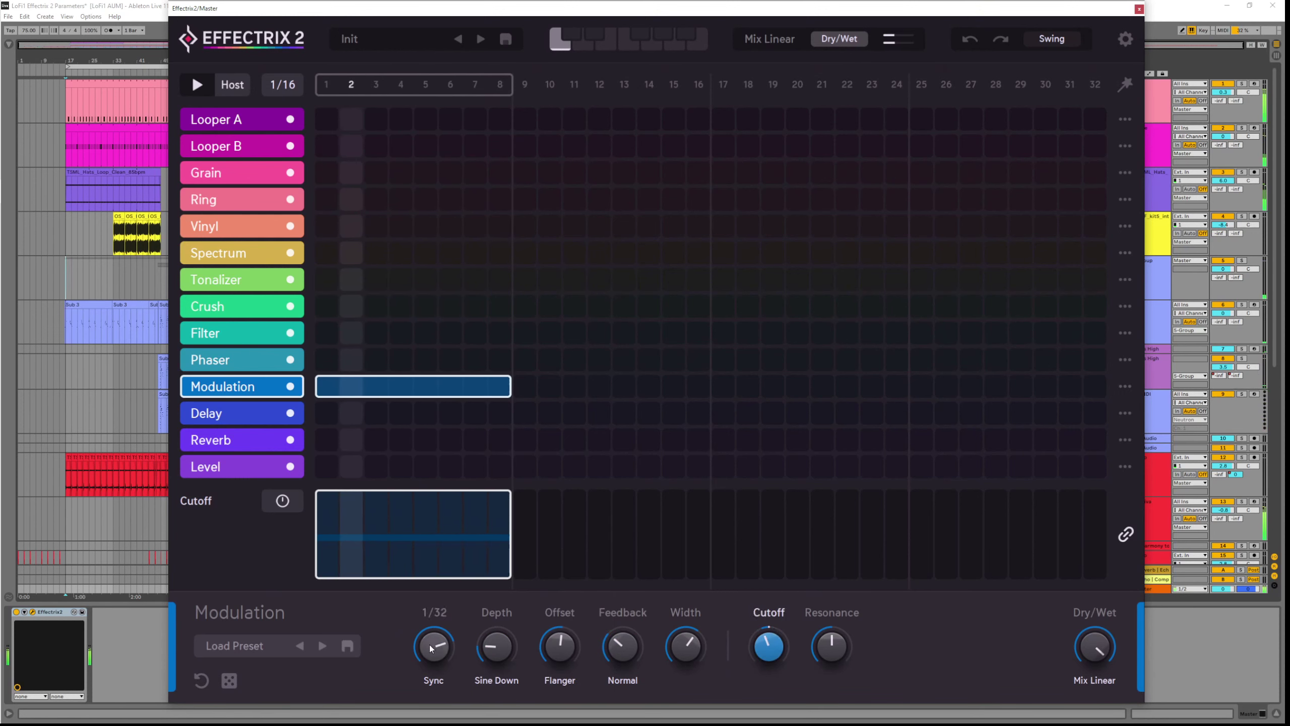
pyautogui.moveTo(429, 646); pyautogui.dragTo(449, 715)
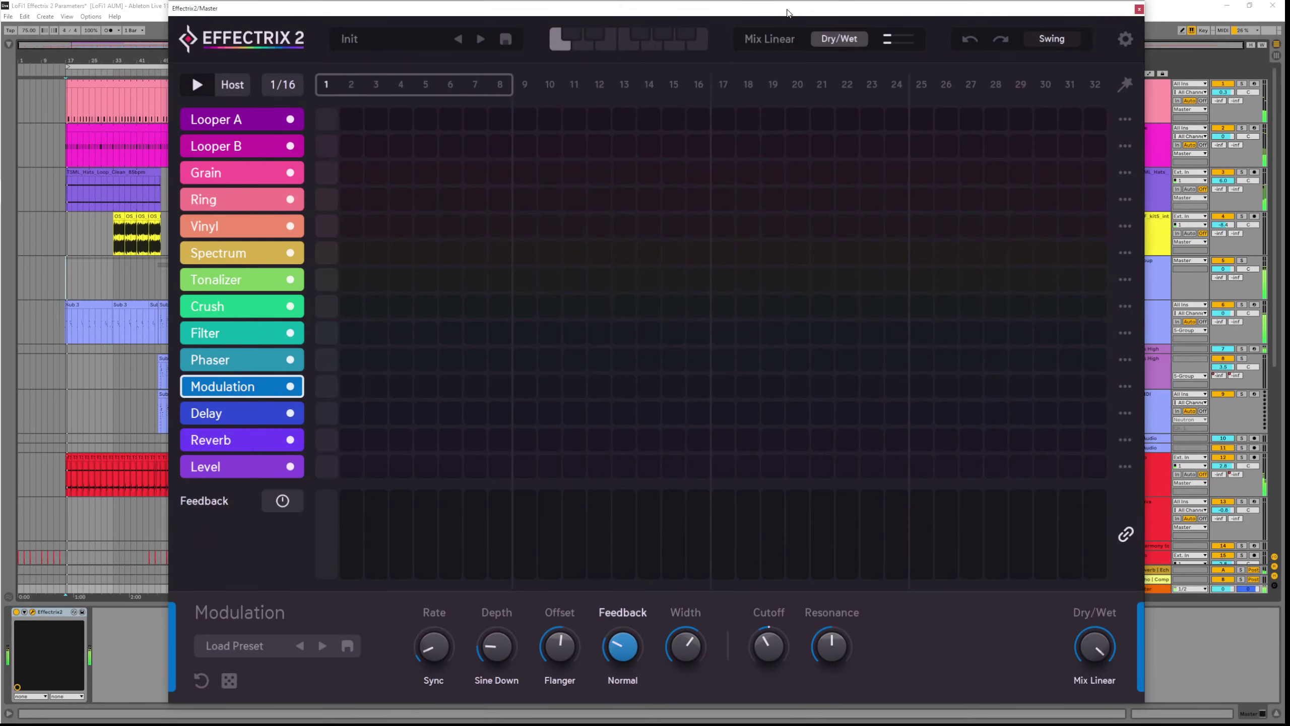
# Paint a Delay block across steps 1–8 and set the left and right delay times, around 1/2
pyautogui.click(257, 415)
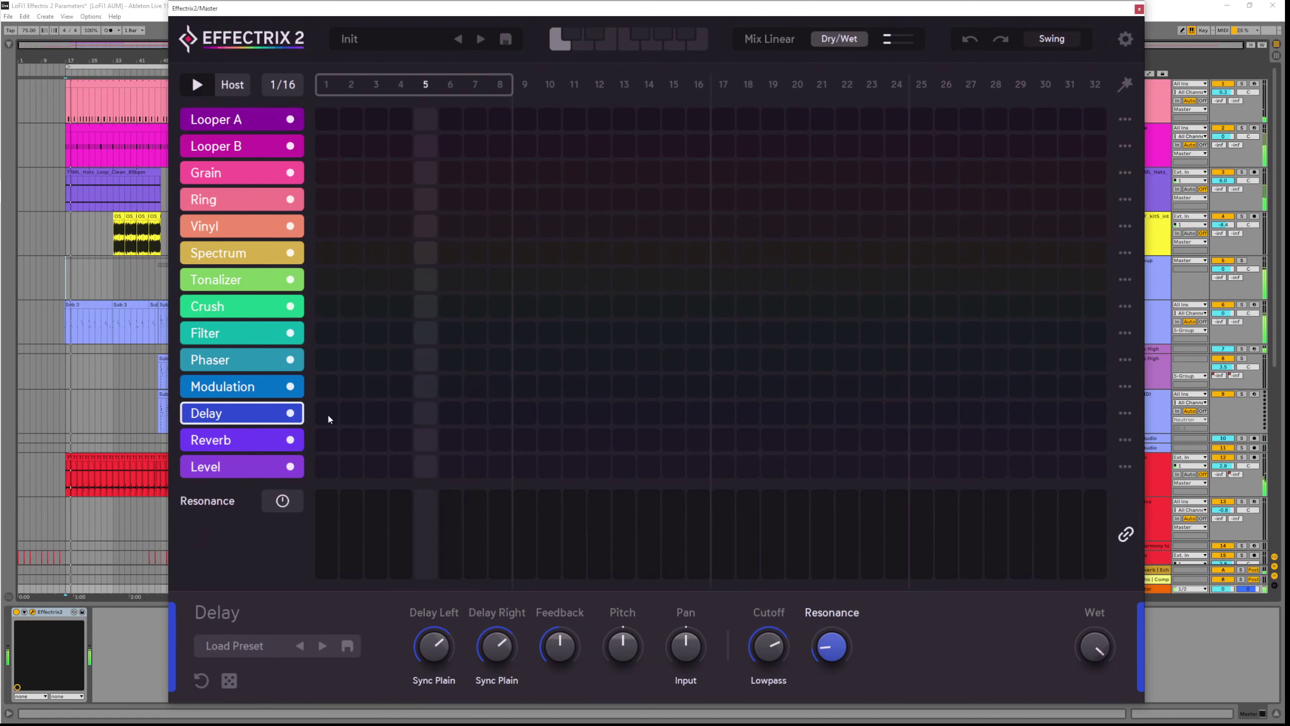
pyautogui.moveTo(327, 414); pyautogui.dragTo(509, 412)
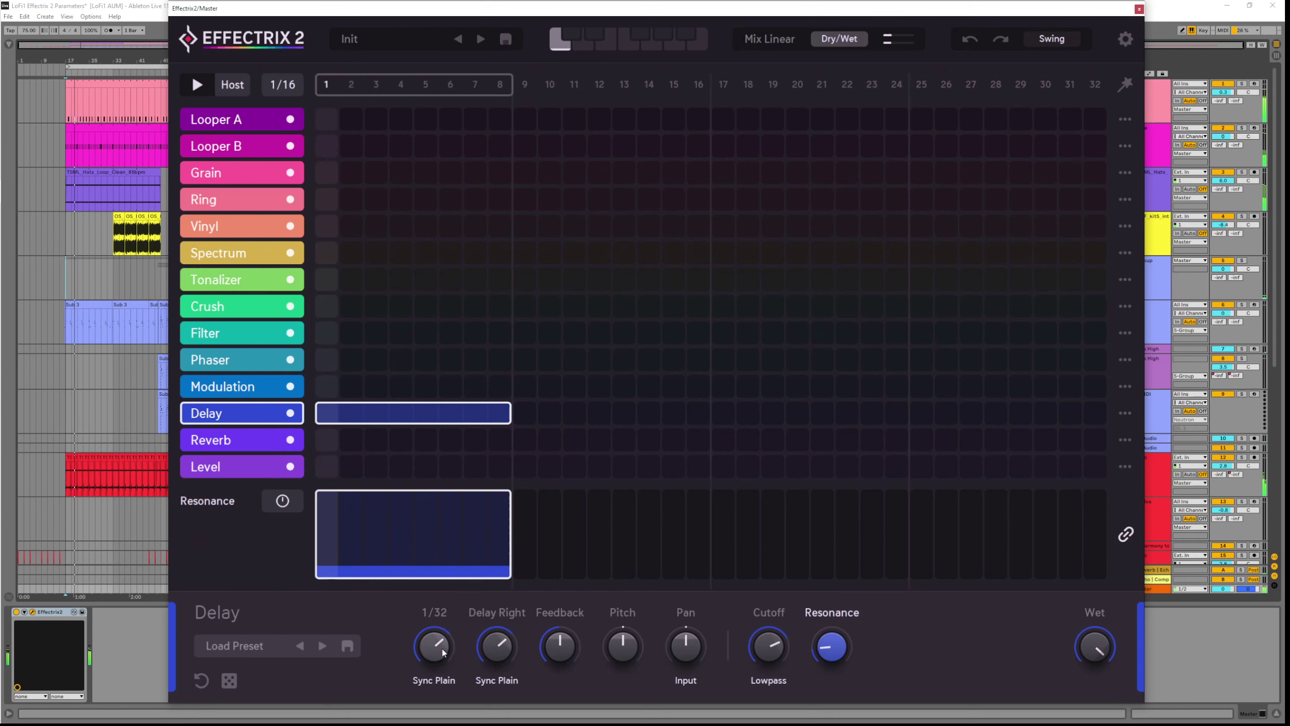
pyautogui.moveTo(444, 653); pyautogui.dragTo(502, 683)
pyautogui.moveTo(437, 650)
pyautogui.mouseDown()
pyautogui.moveTo(491, 670)
pyautogui.moveTo(484, 643)
pyautogui.moveTo(438, 658)
pyautogui.moveTo(437, 673)
pyautogui.mouseUp()
pyautogui.click(507, 657)
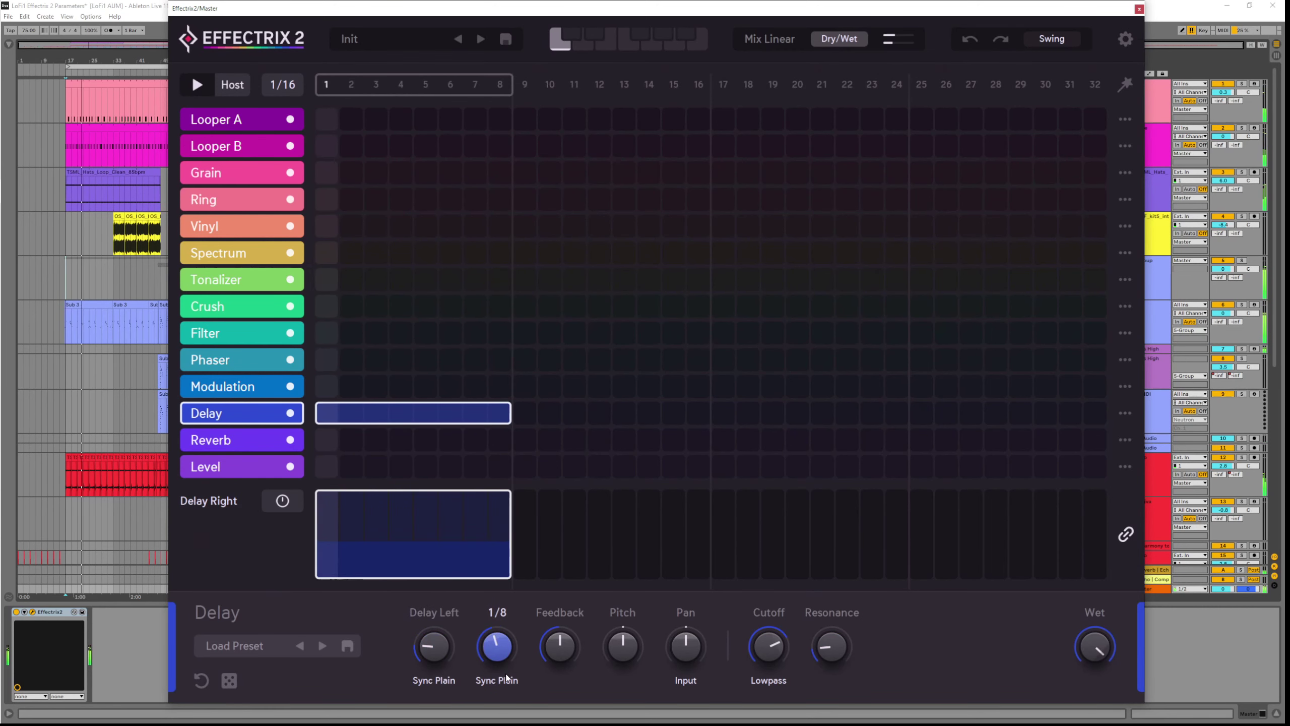
# Set the right delay to about 1/2, try Sync Plain then Sync All for the left delay, and change the right delay time
pyautogui.moveTo(505, 652)
pyautogui.moveTo(506, 678); pyautogui.dragTo(505, 681)
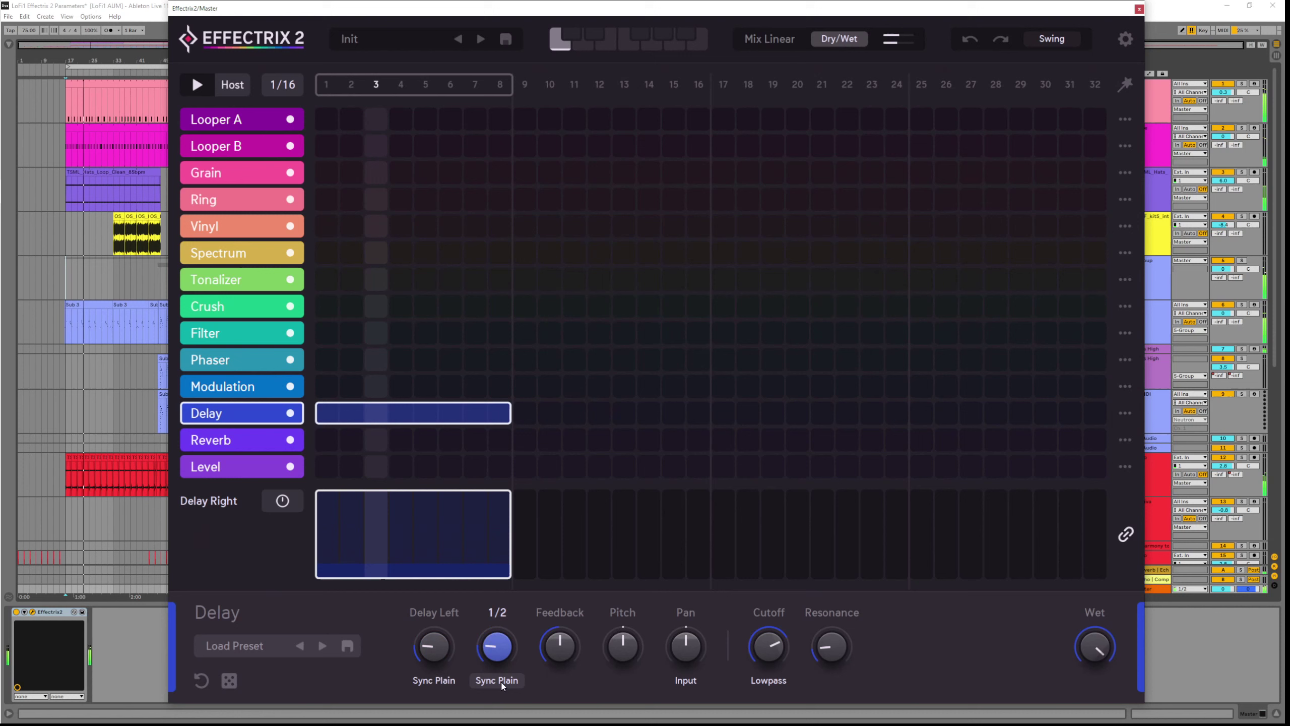
pyautogui.click(444, 680)
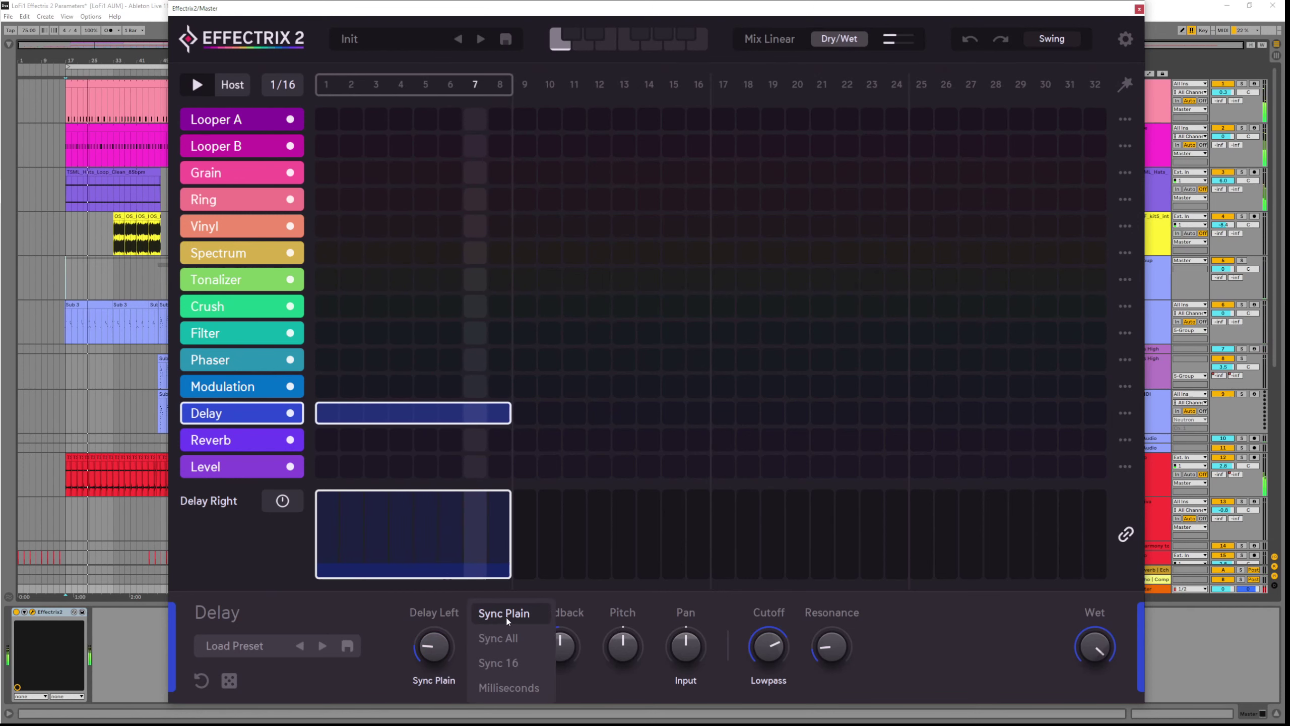
pyautogui.click(488, 627)
pyautogui.click(442, 683)
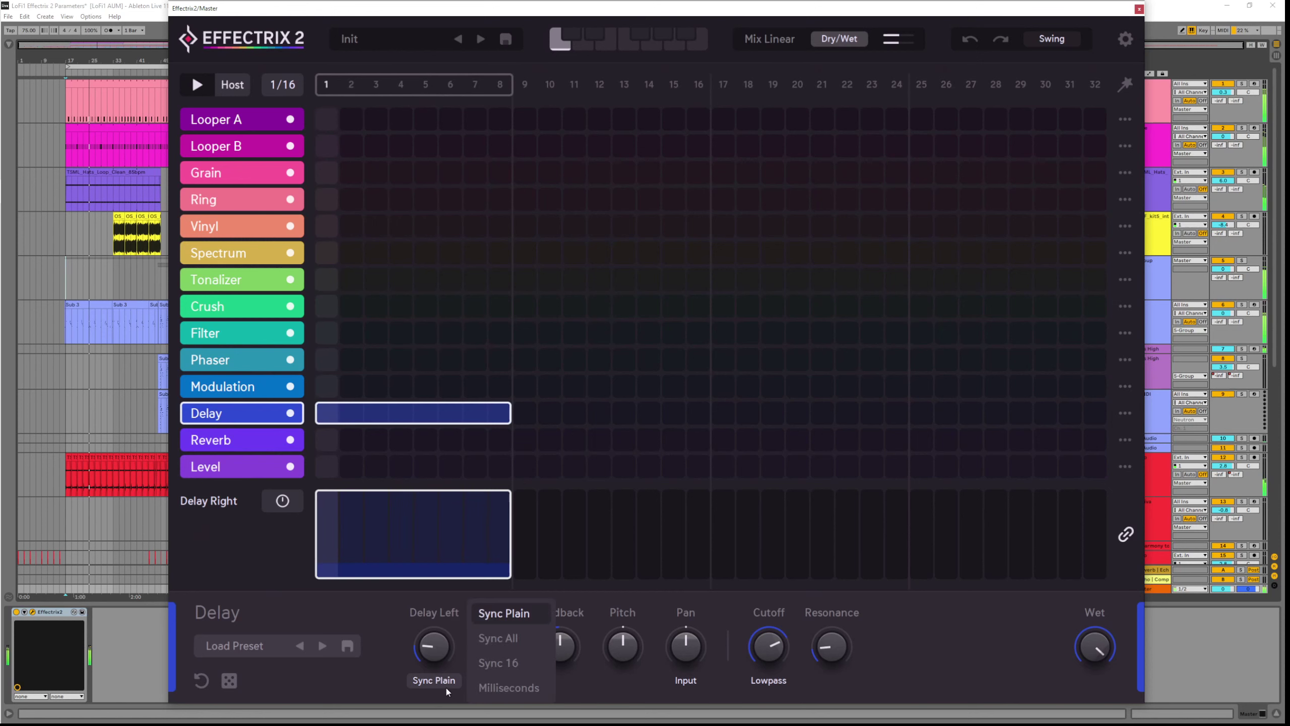
pyautogui.click(498, 639)
pyautogui.click(497, 680)
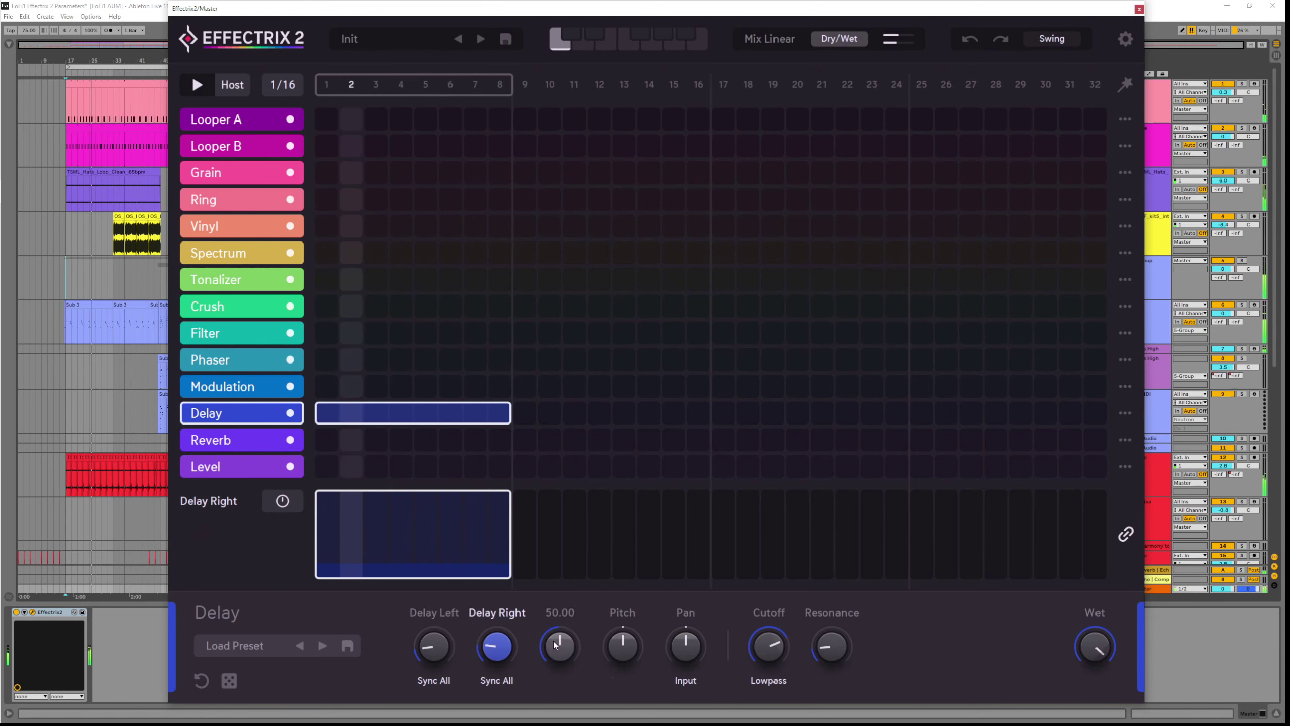
pyautogui.moveTo(497, 647); pyautogui.dragTo(440, 623)
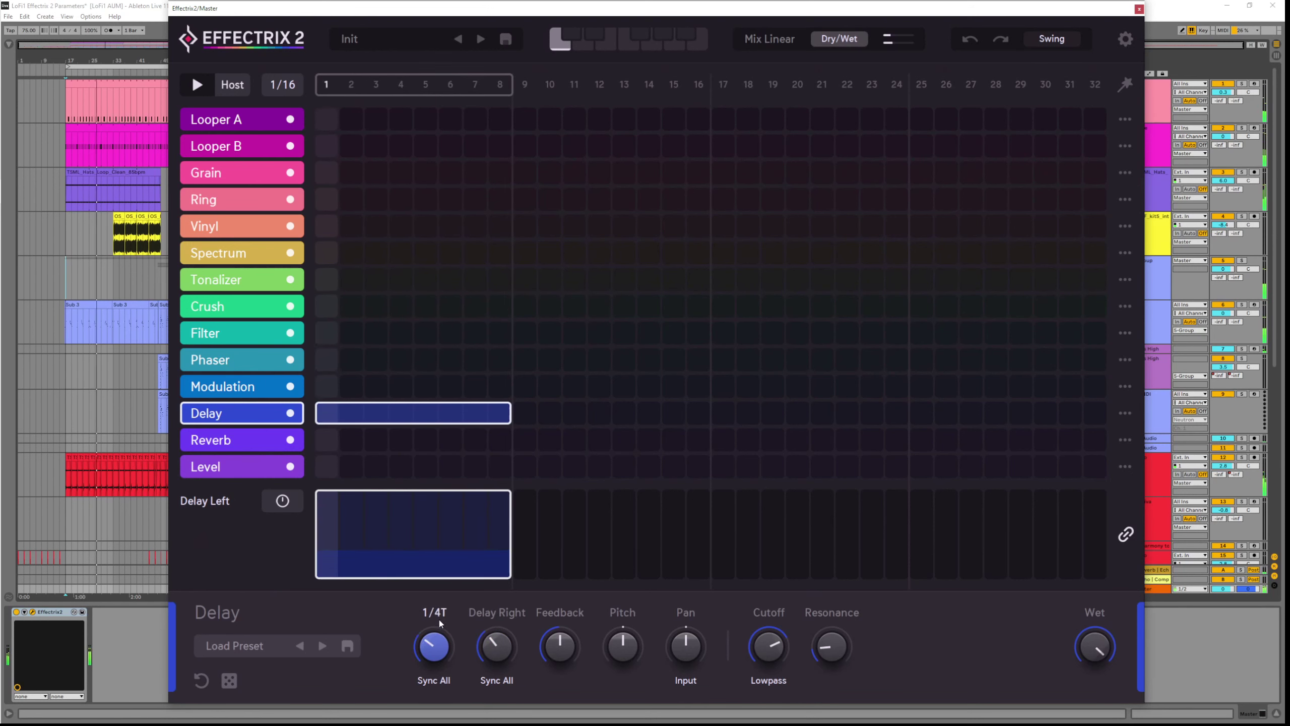
# Set both delay sync modes to Sync 16 and the left delay to 9/16
pyautogui.click(433, 680)
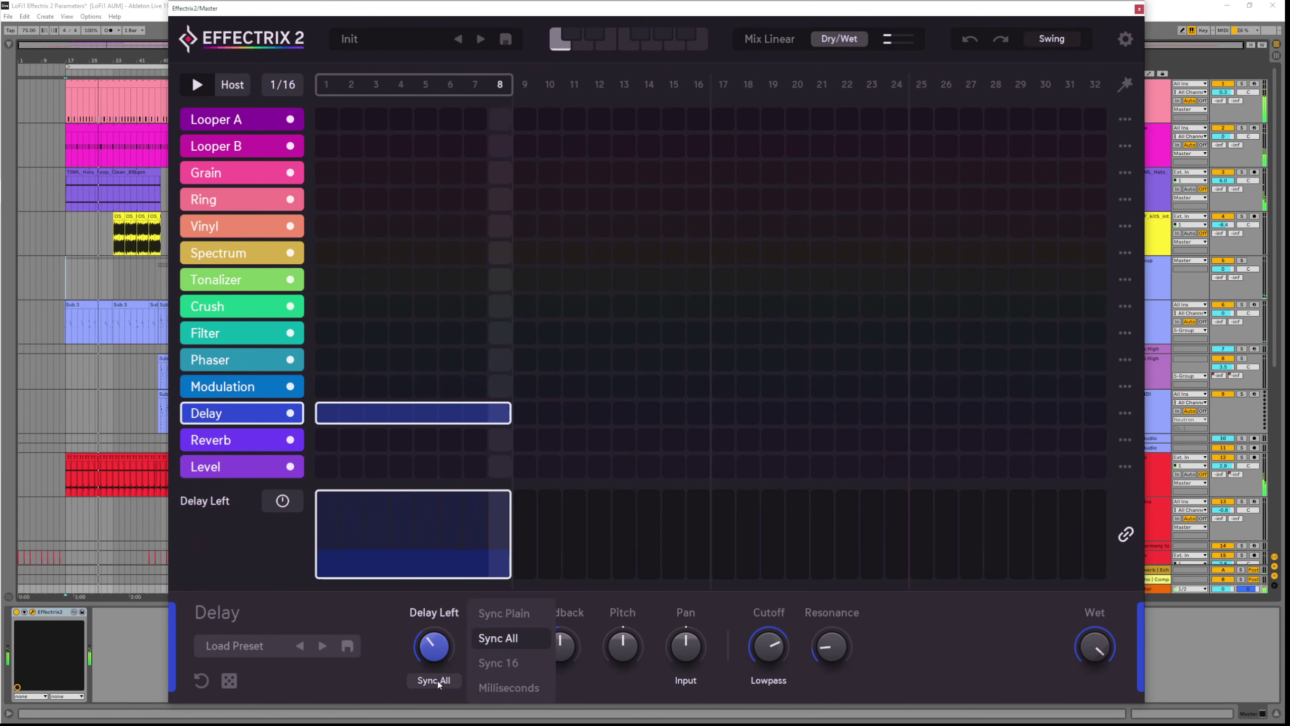
pyautogui.click(498, 663)
pyautogui.click(498, 680)
pyautogui.click(564, 662)
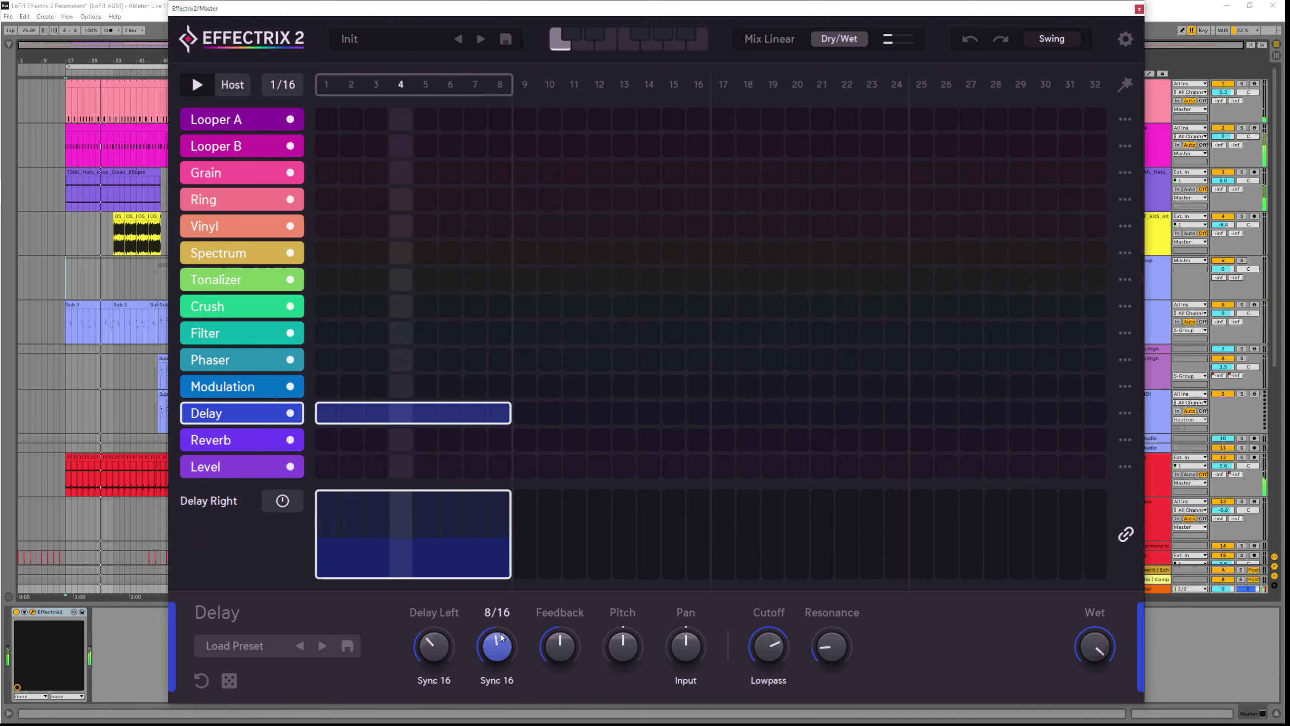
pyautogui.moveTo(434, 645); pyautogui.dragTo(447, 681)
# Switch both delays to Milliseconds and raise the left delay time to 511 ms
pyautogui.click(440, 680)
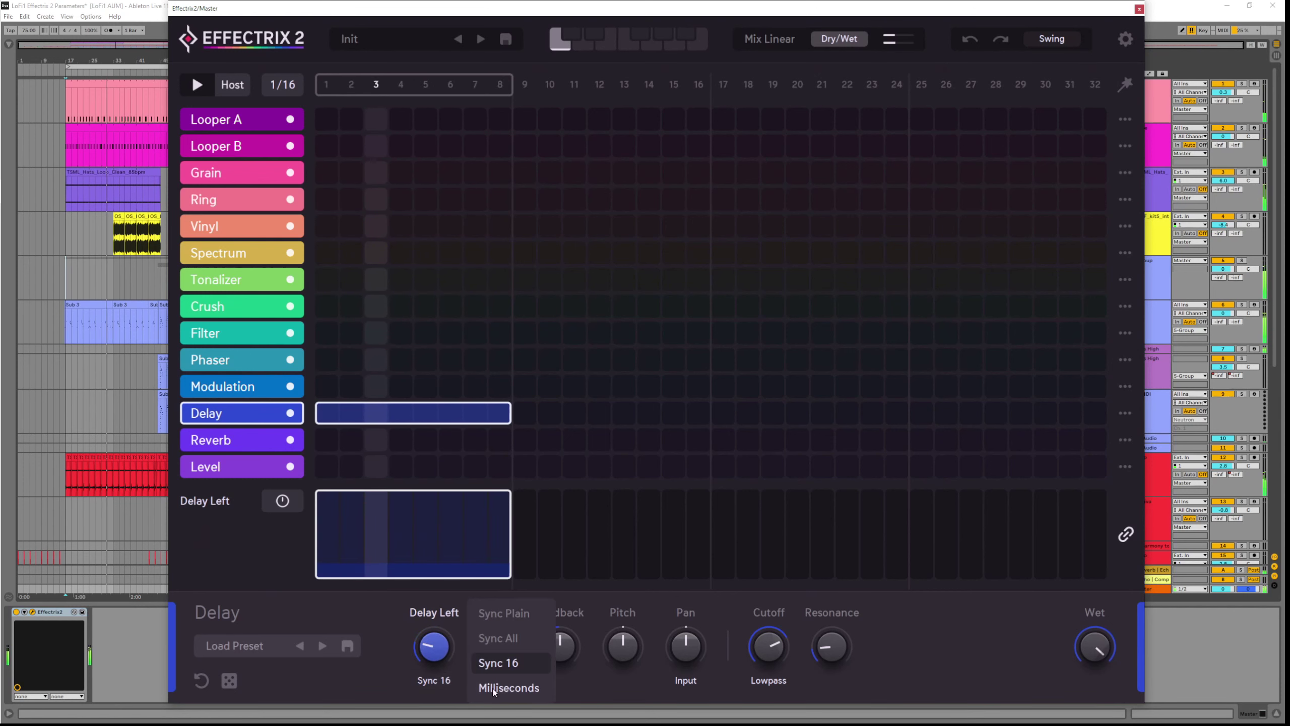
pyautogui.click(494, 690)
pyautogui.click(515, 686)
pyautogui.click(552, 693)
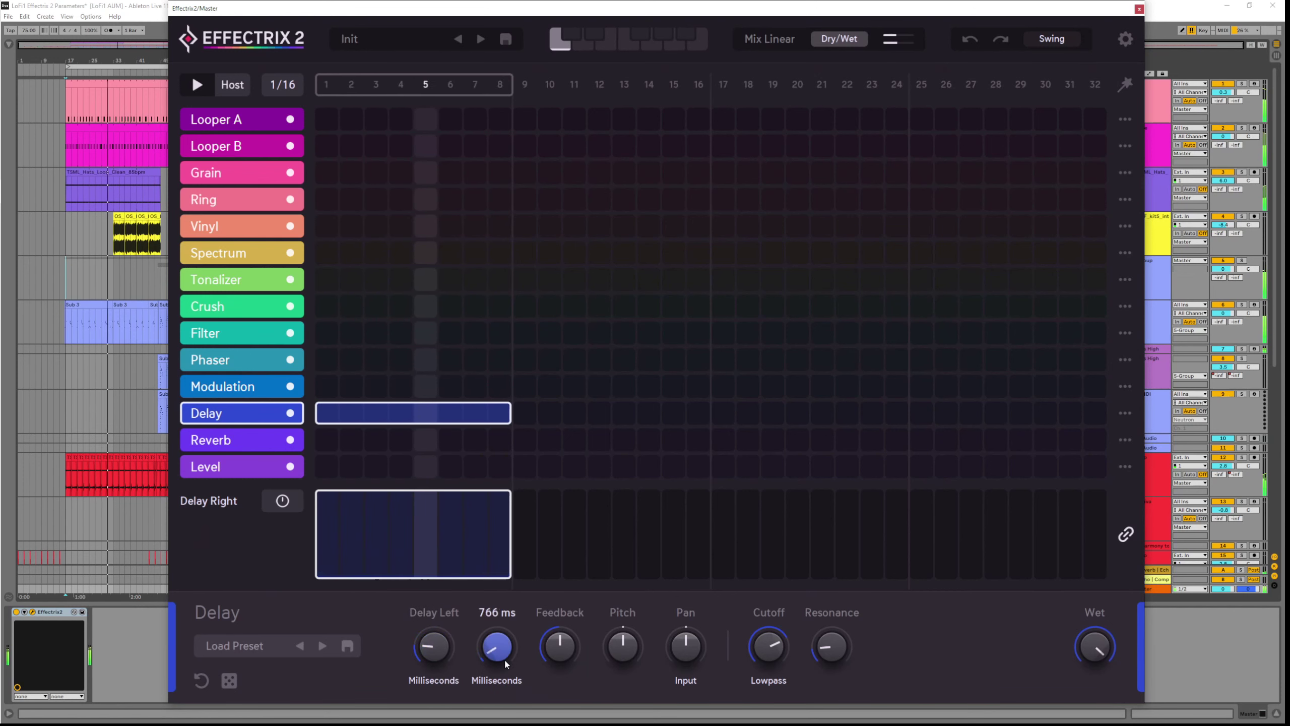
pyautogui.moveTo(416, 650); pyautogui.dragTo(436, 678)
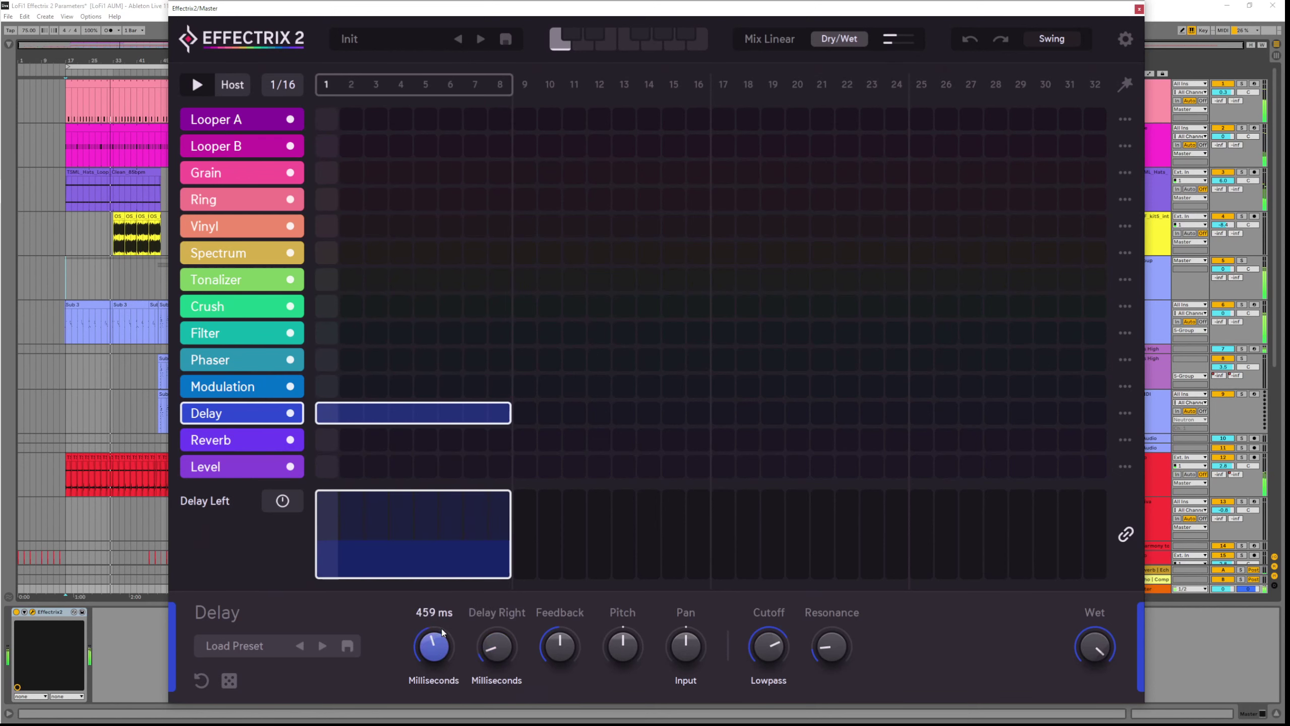
# Set both Delay Left and Delay Right units to Sync All
pyautogui.click(436, 682)
pyautogui.click(495, 617)
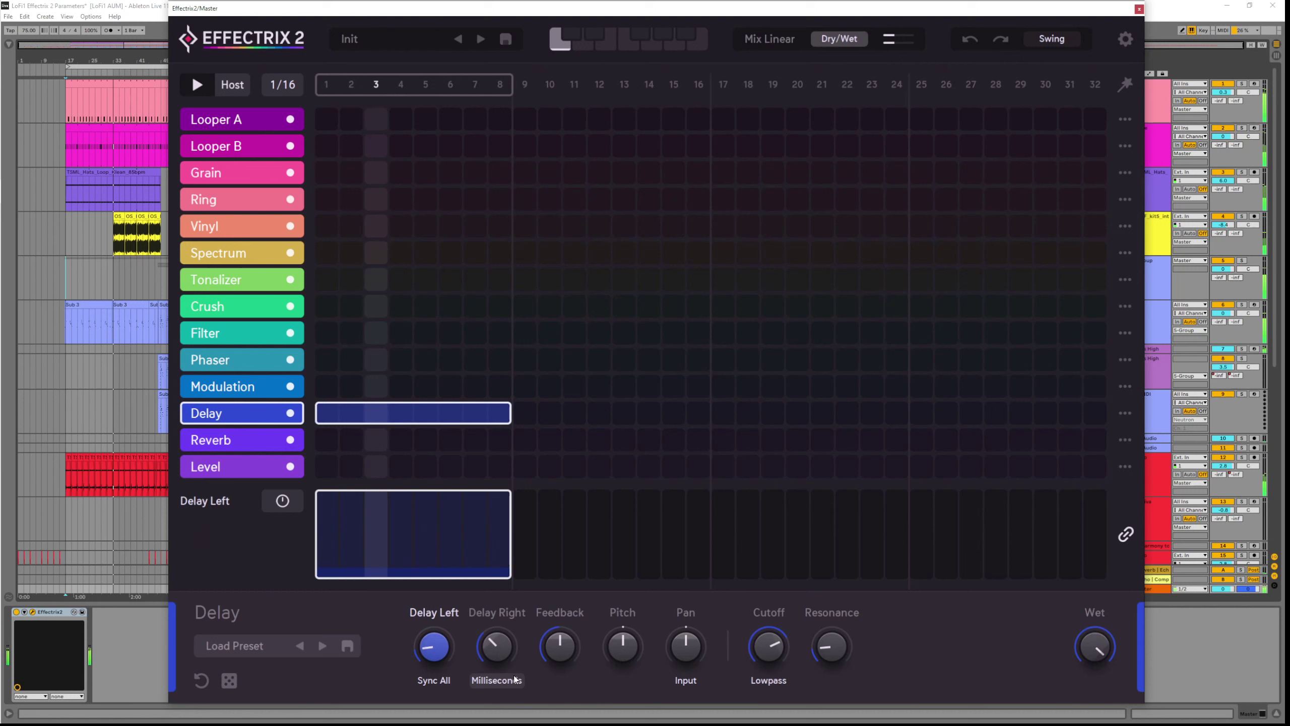
pyautogui.click(515, 680)
pyautogui.click(557, 639)
pyautogui.click(496, 681)
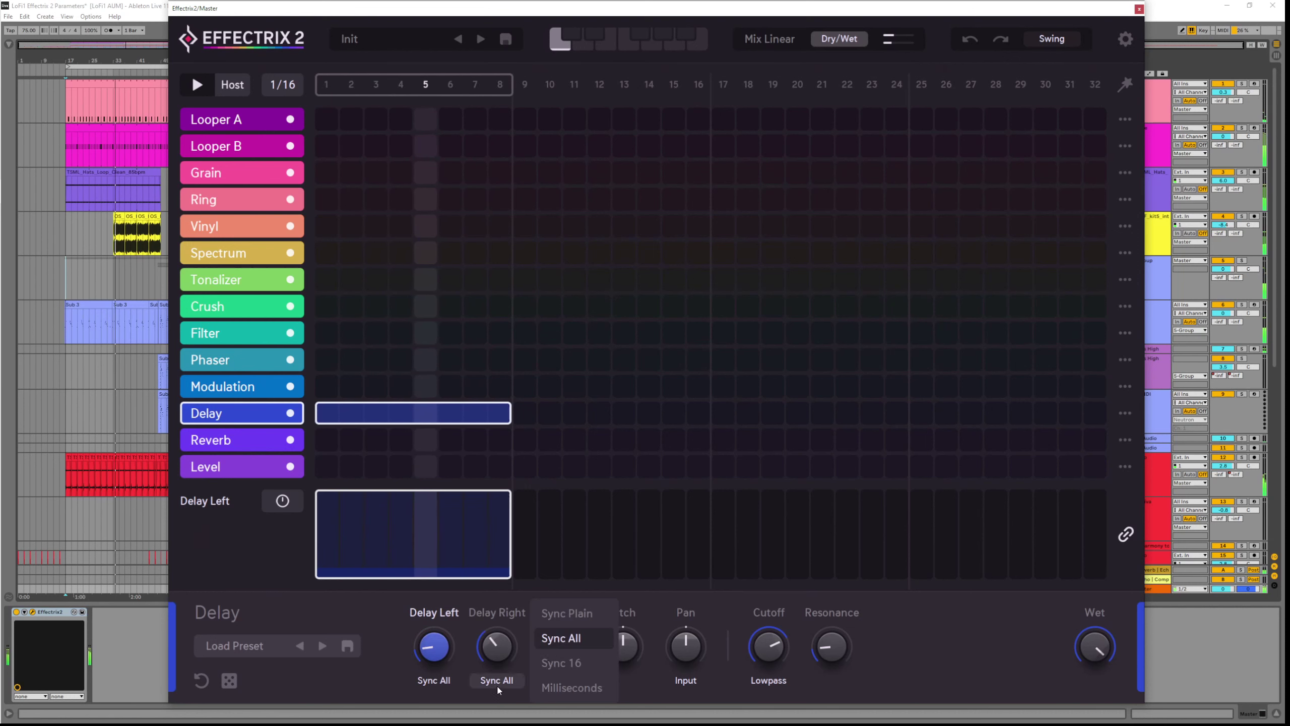
pyautogui.click(561, 640)
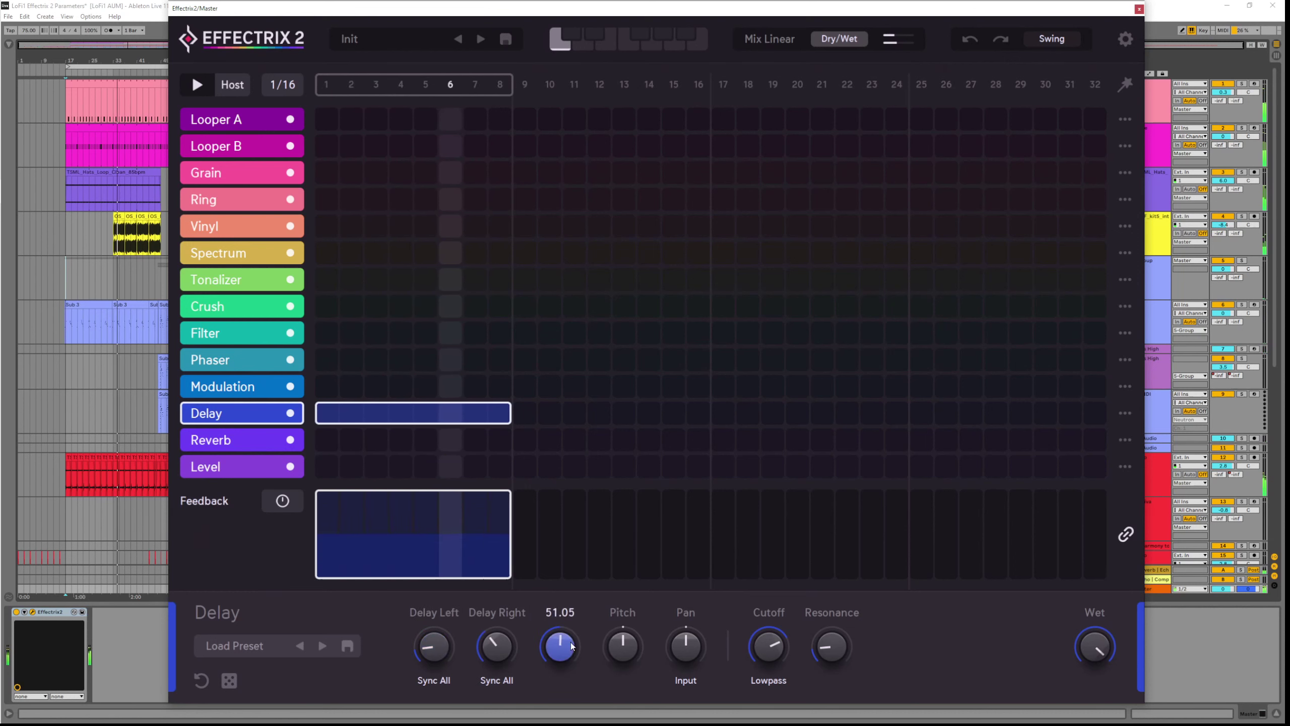
# Set Delay Right to 1/2T, raise feedback, and move Delay Left from 1/2P to 1/16T
pyautogui.moveTo(493, 646); pyautogui.dragTo(501, 682)
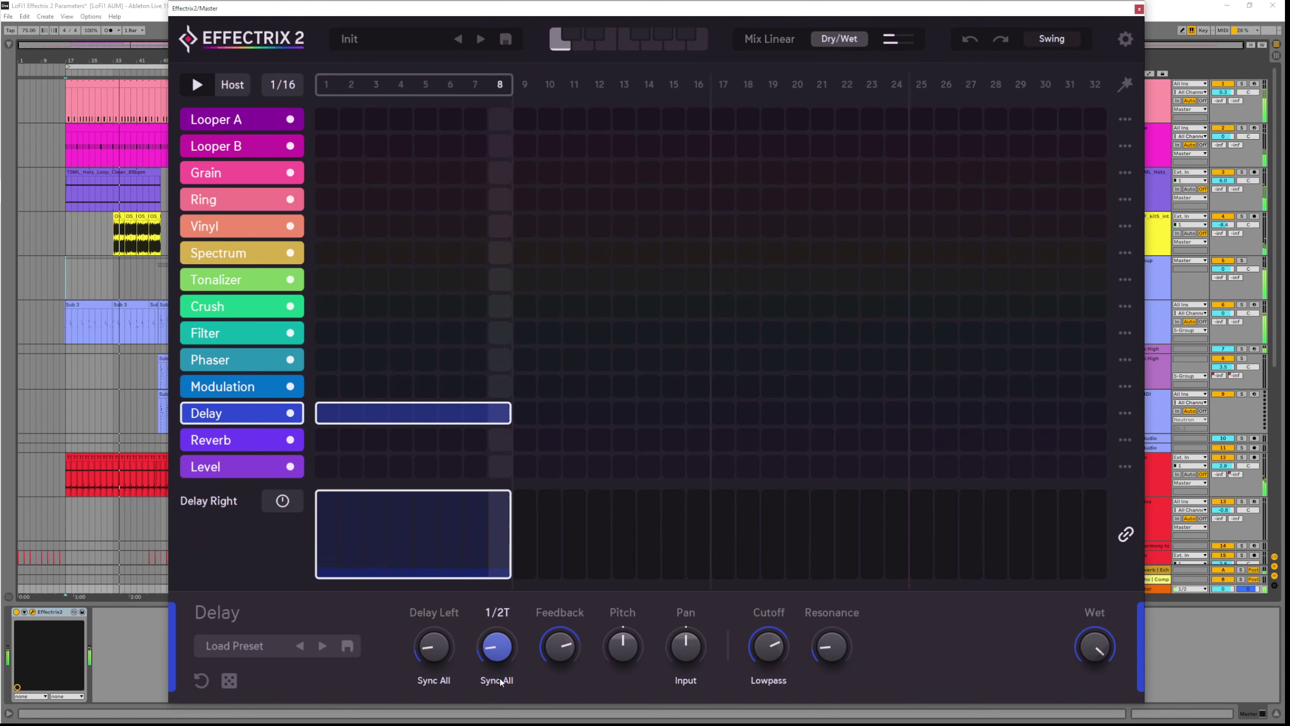
pyautogui.moveTo(560, 643); pyautogui.dragTo(557, 613)
pyautogui.moveTo(434, 644); pyautogui.dragTo(486, 556)
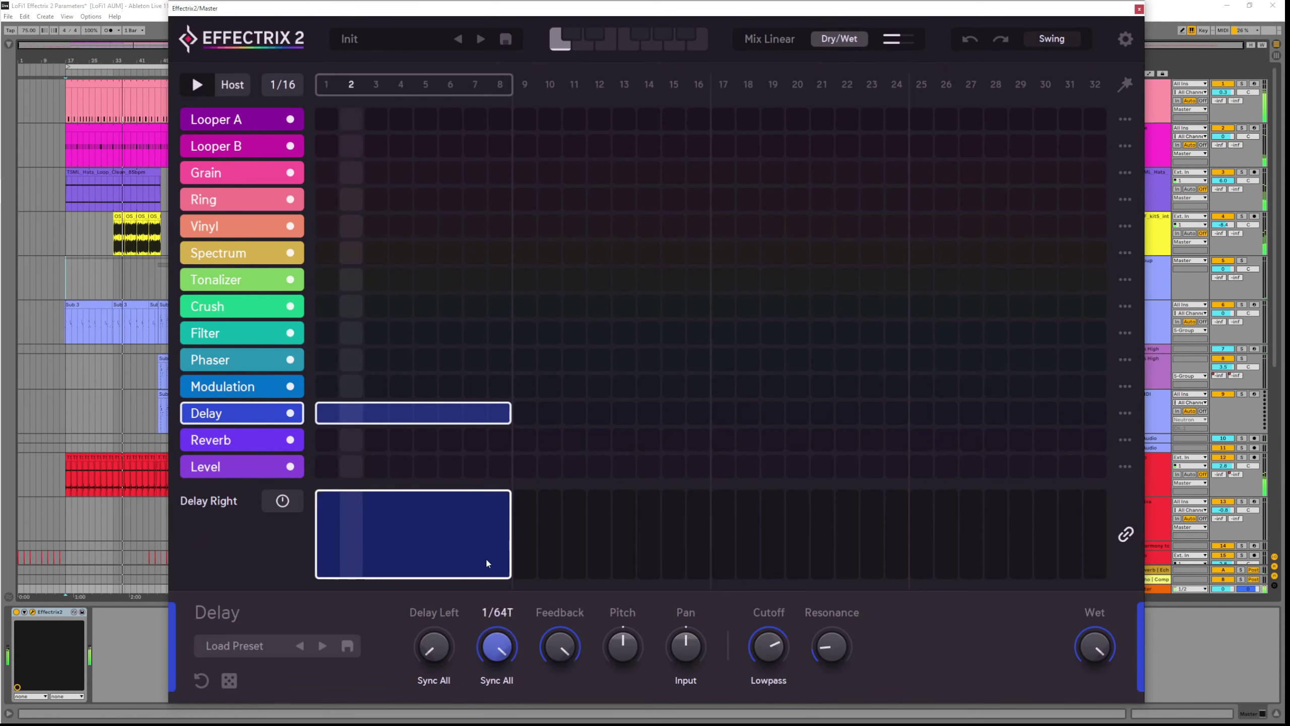
pyautogui.click(433, 655)
pyautogui.moveTo(514, 617); pyautogui.dragTo(486, 631)
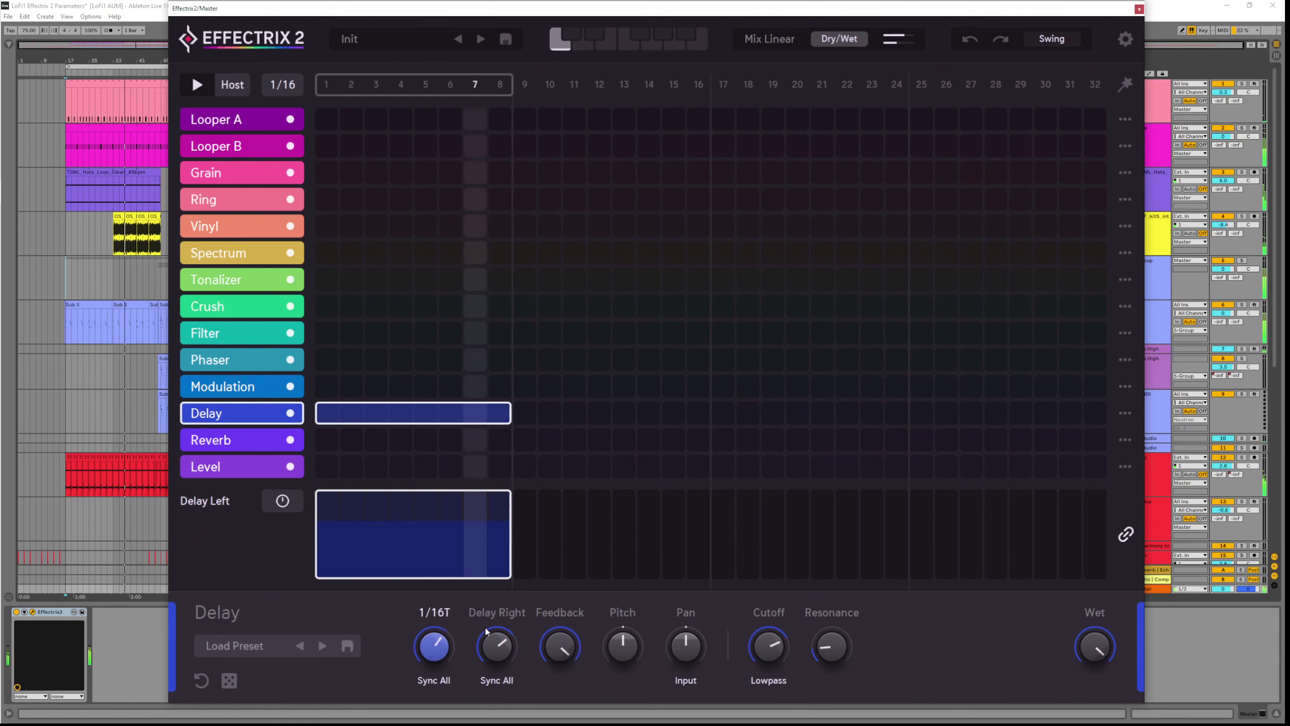
# Adjust delay pitch, ending at -83.3%, and set feedback to about 62.90
pyautogui.click(498, 648)
pyautogui.moveTo(560, 649); pyautogui.dragTo(569, 686)
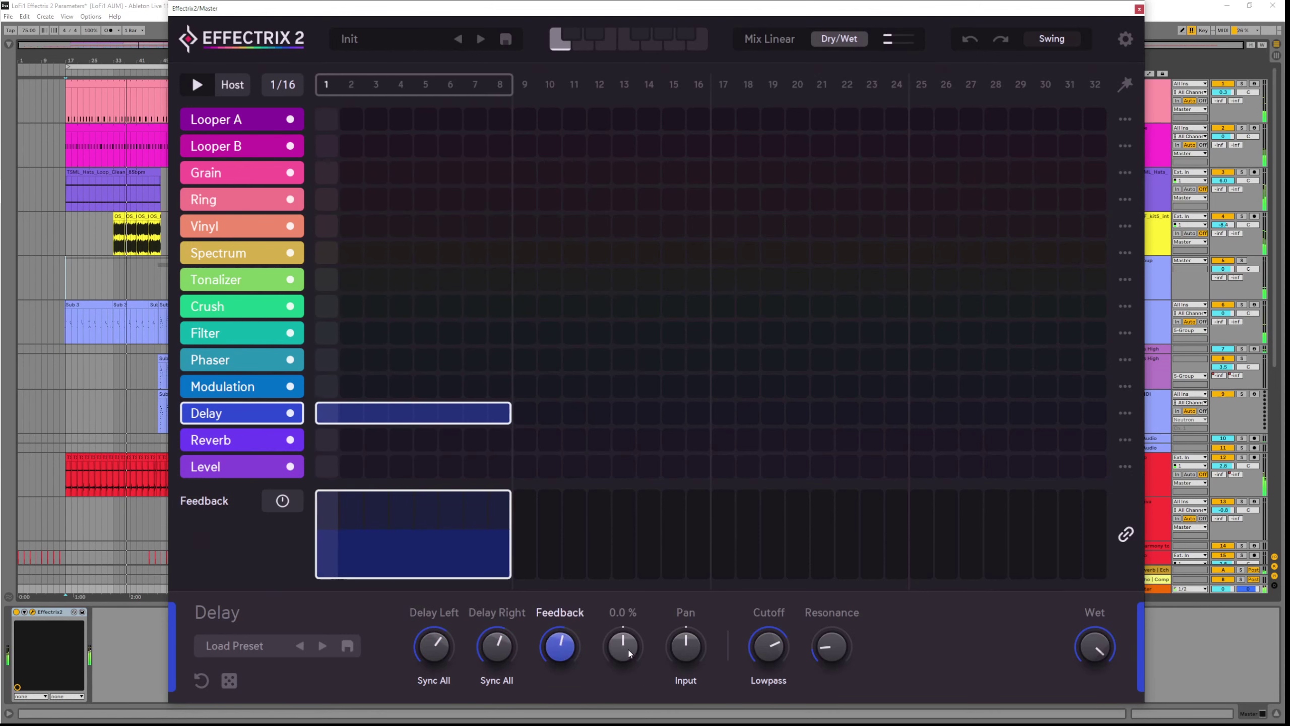
pyautogui.moveTo(629, 654); pyautogui.dragTo(623, 606)
pyautogui.moveTo(560, 648); pyautogui.dragTo(644, 725)
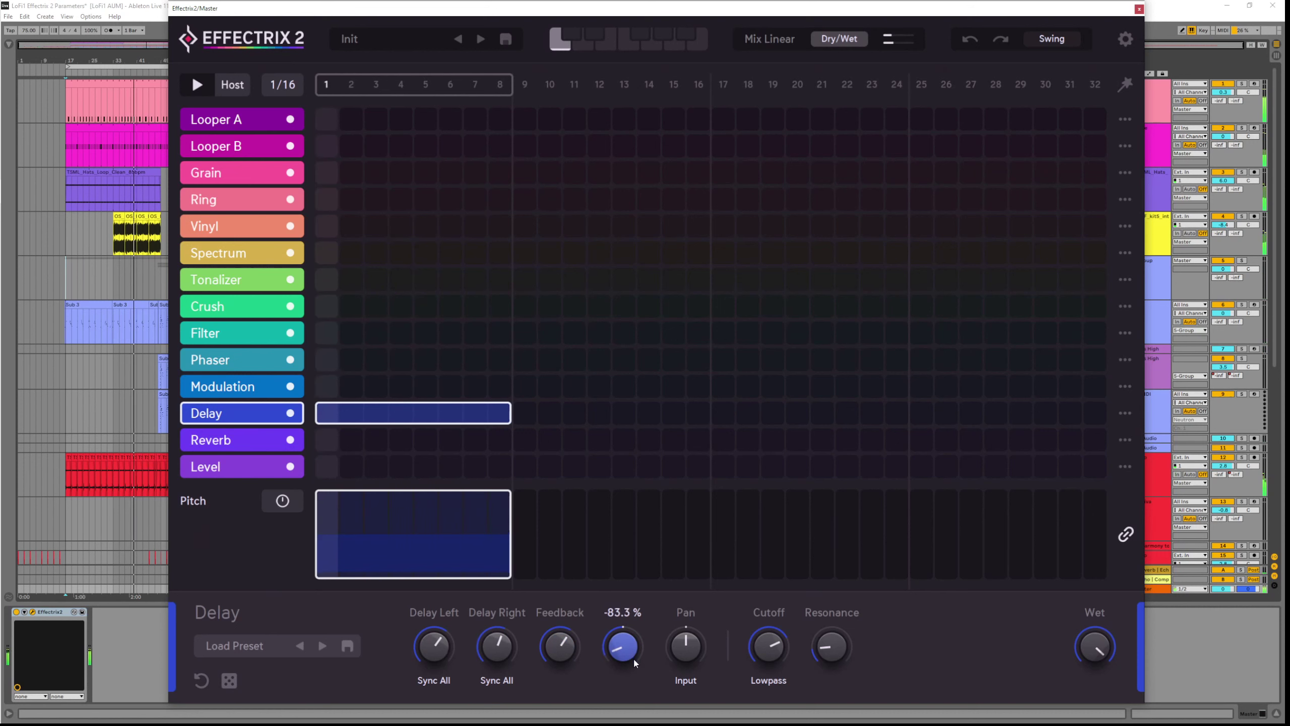
# Return delay pitch to centre and set the Pan mode to Feedback
pyautogui.moveTo(633, 657); pyautogui.dragTo(689, 652)
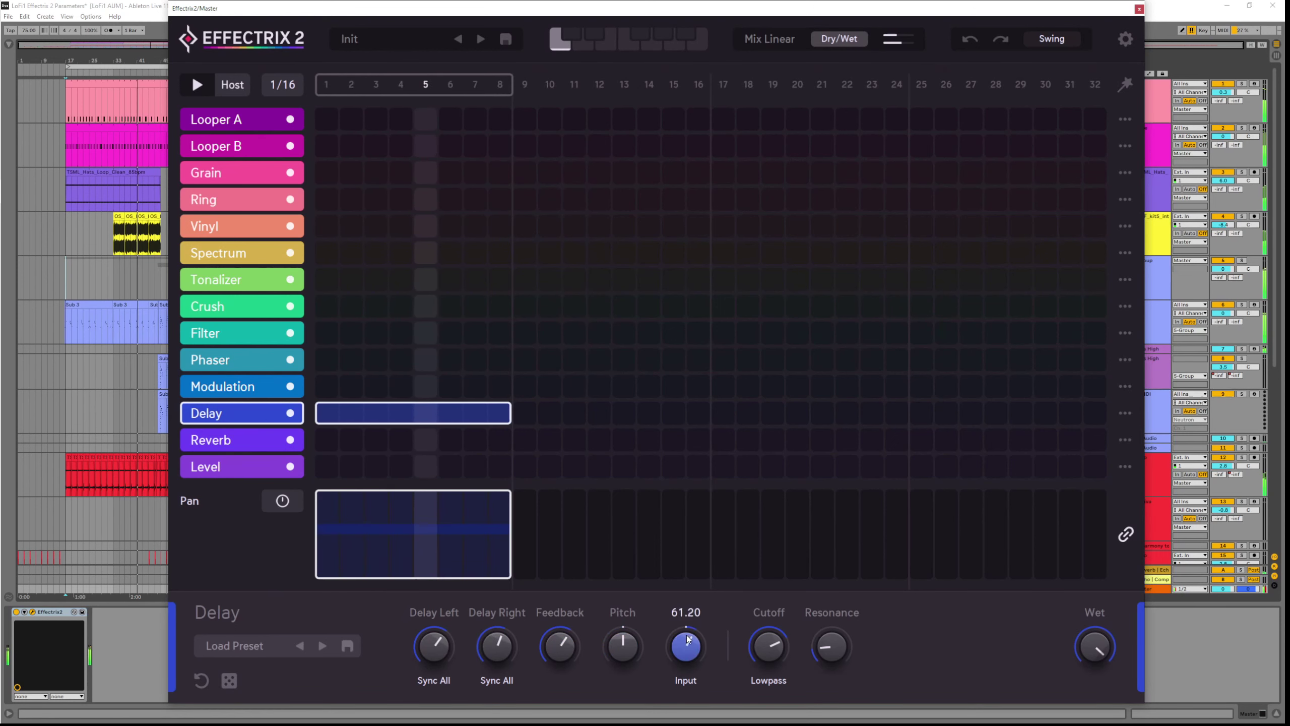
pyautogui.click(695, 679)
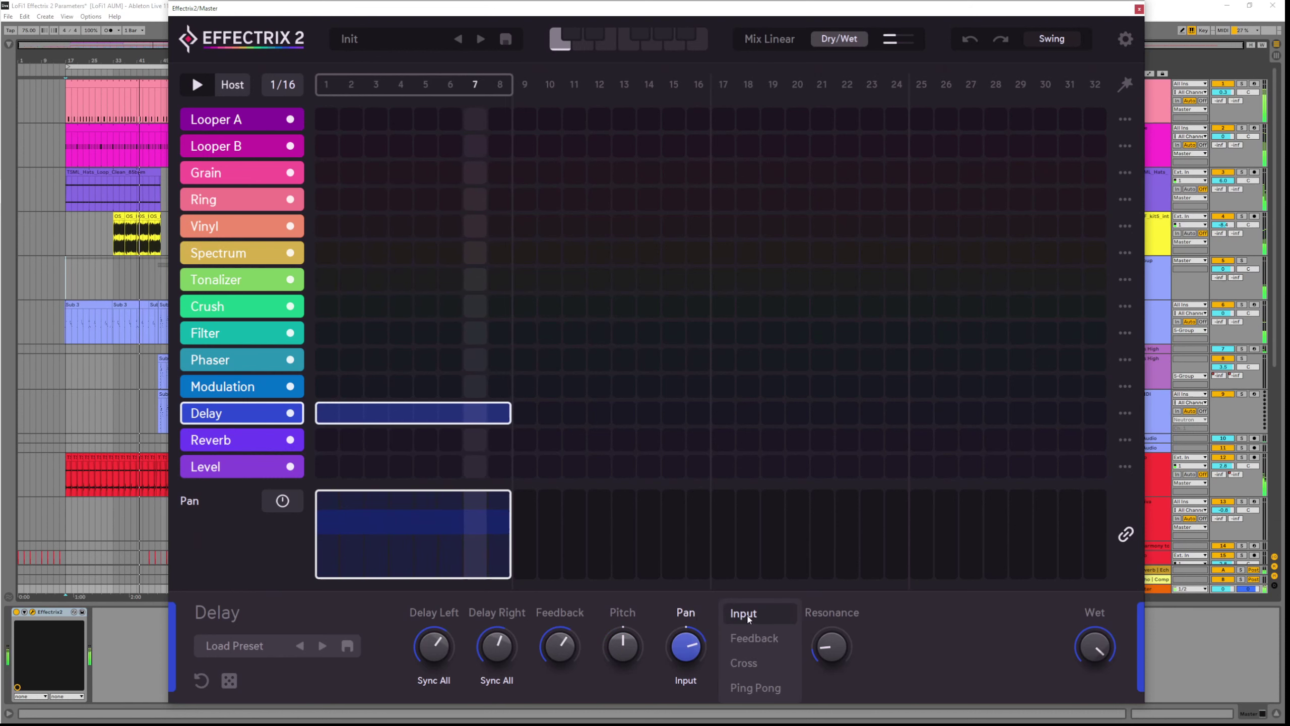
pyautogui.click(695, 645)
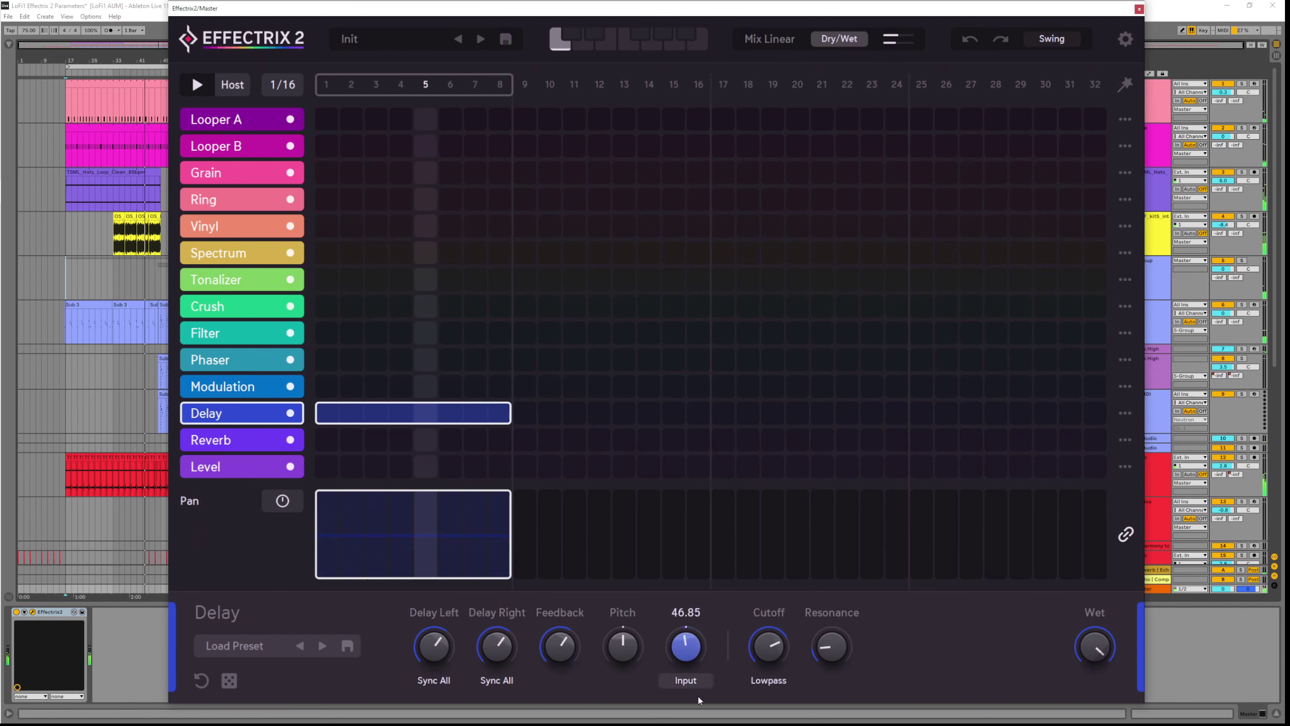
pyautogui.click(691, 681)
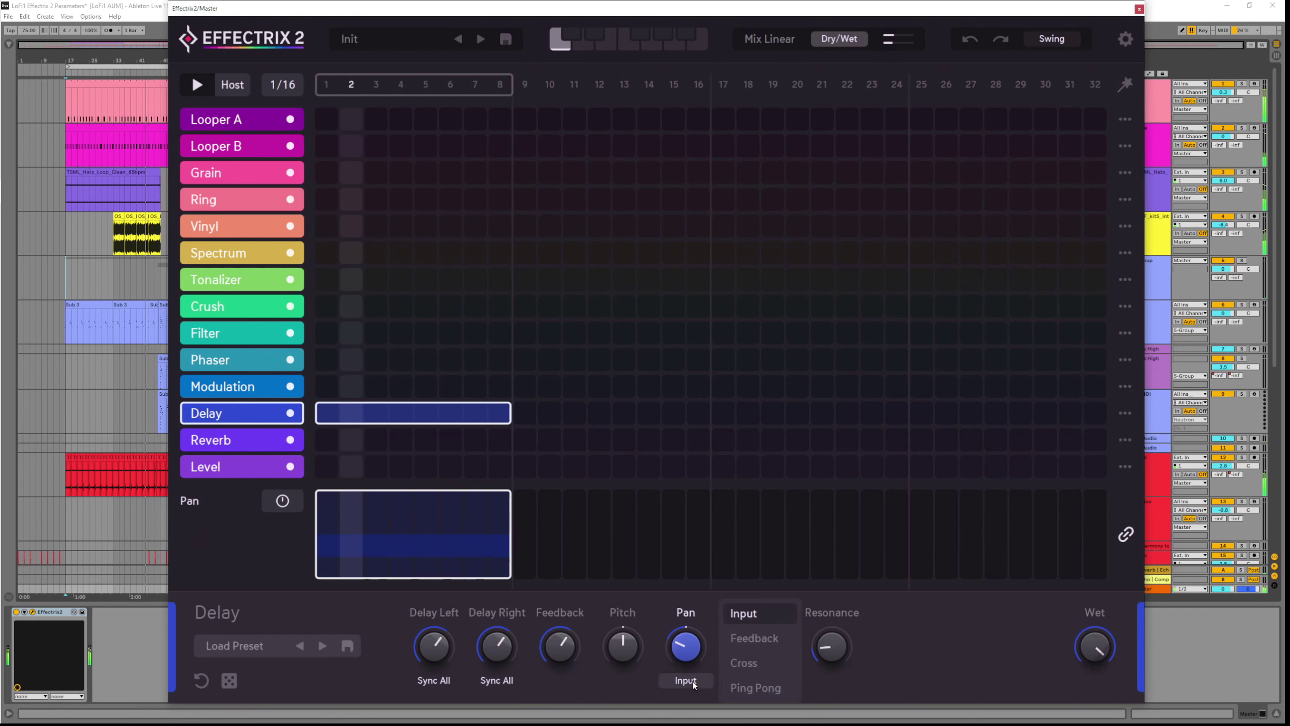
pyautogui.click(754, 638)
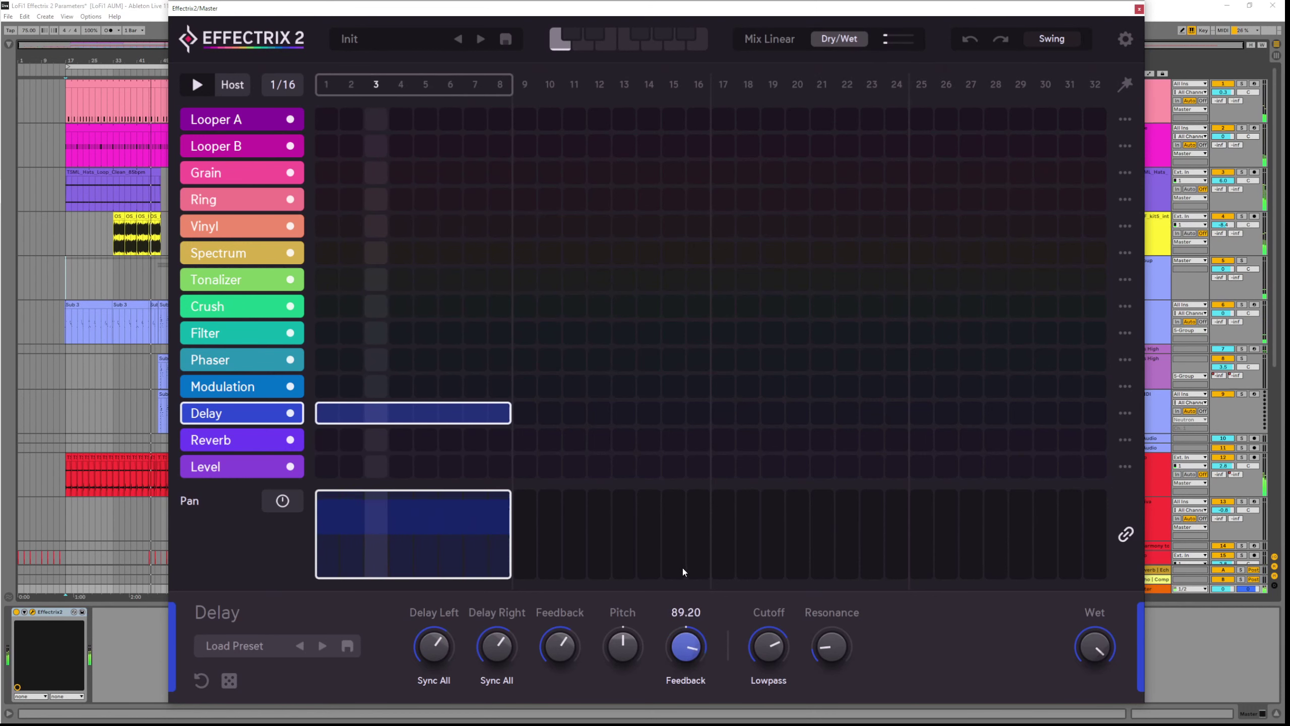
# Switch Pan mode to Cross, lower feedback, and raise the Cross pan amount to 90.20
pyautogui.click(560, 632)
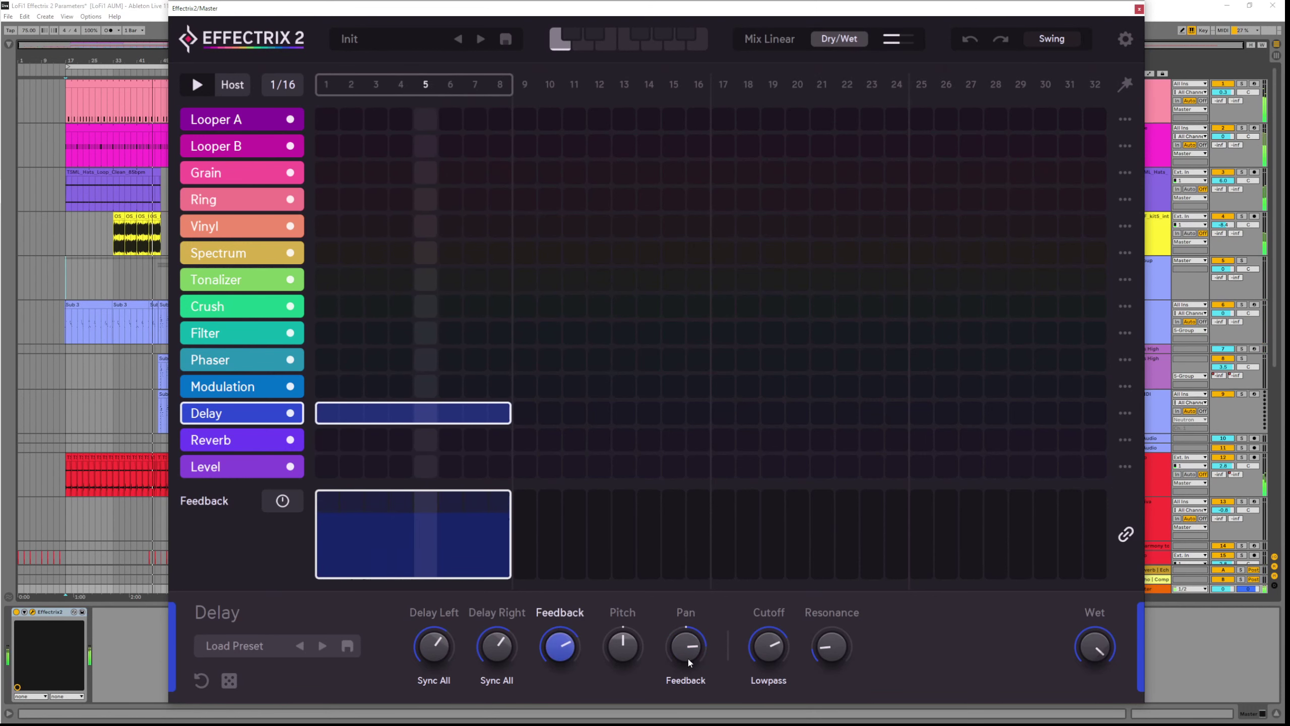
pyautogui.click(703, 685)
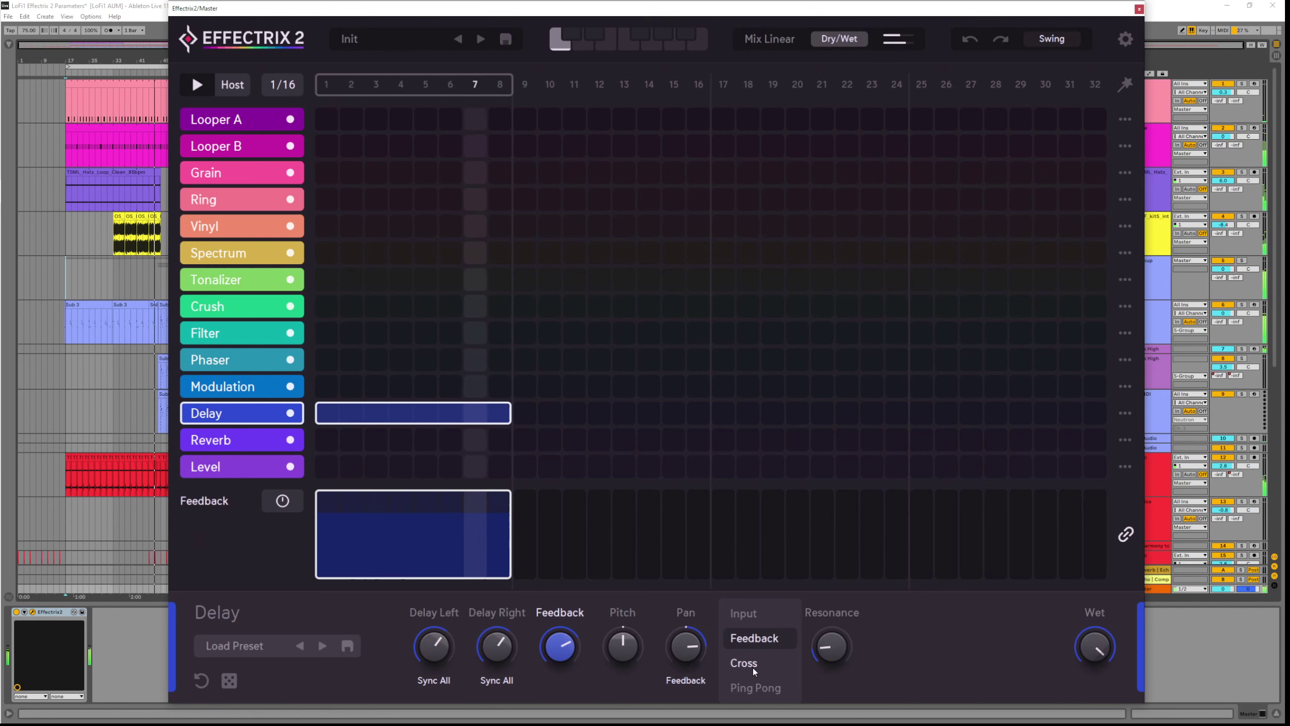
pyautogui.click(745, 663)
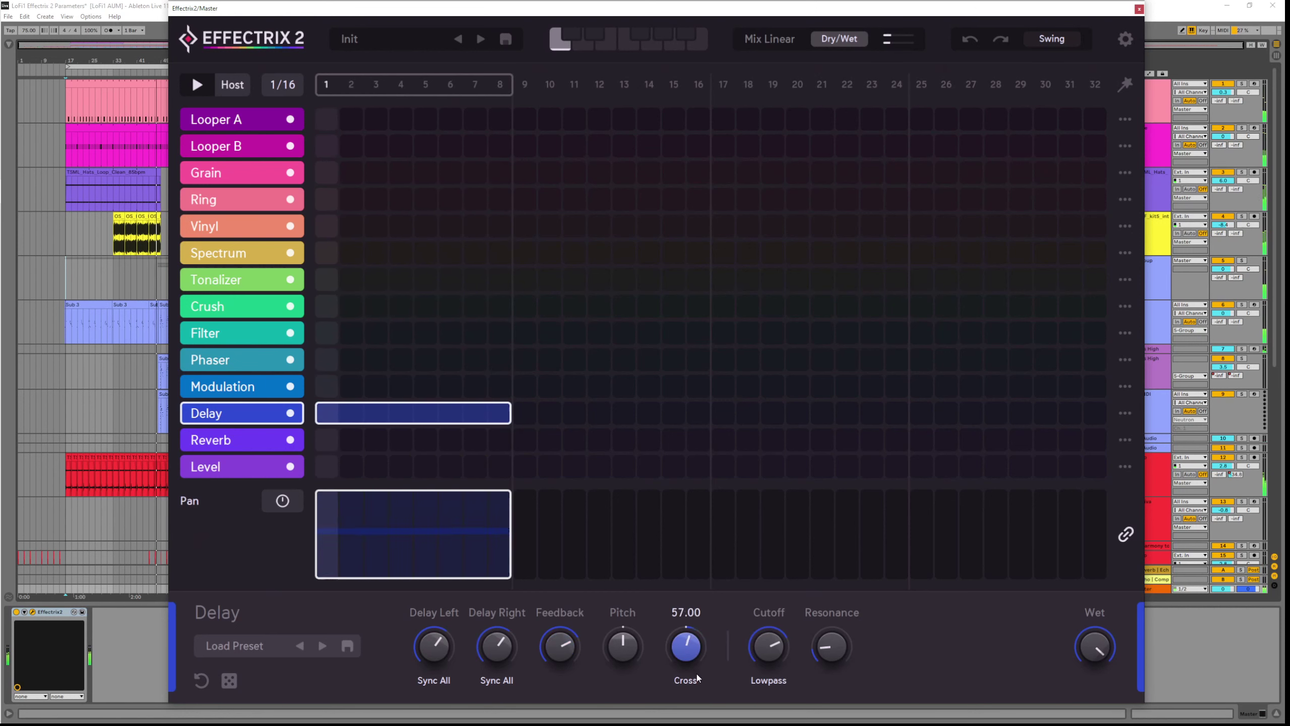
pyautogui.click(568, 660)
pyautogui.moveTo(577, 670)
pyautogui.mouseDown()
pyautogui.moveTo(581, 686)
pyautogui.moveTo(571, 662)
pyautogui.mouseUp()
pyautogui.moveTo(688, 656); pyautogui.dragTo(698, 593)
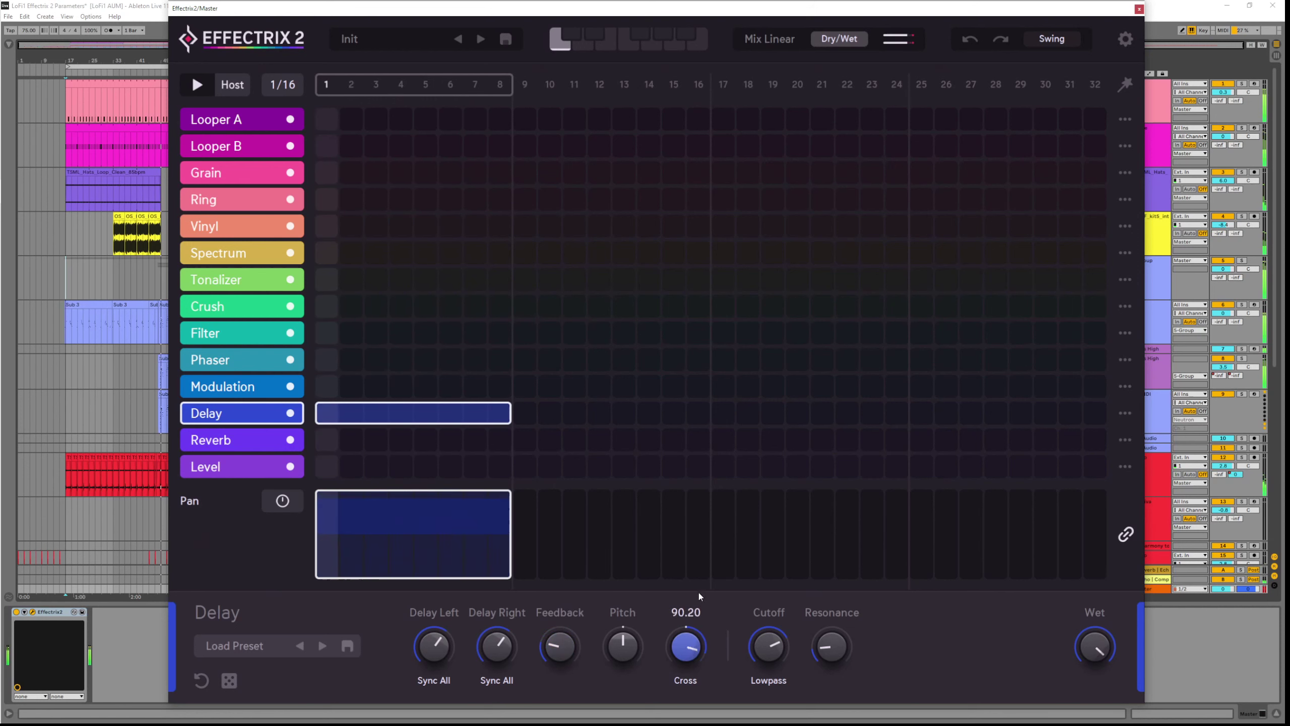
# Set Pan mode to Ping Pong, lower Delay Left to 1/8T, and raise feedback to 71.65
pyautogui.click(697, 681)
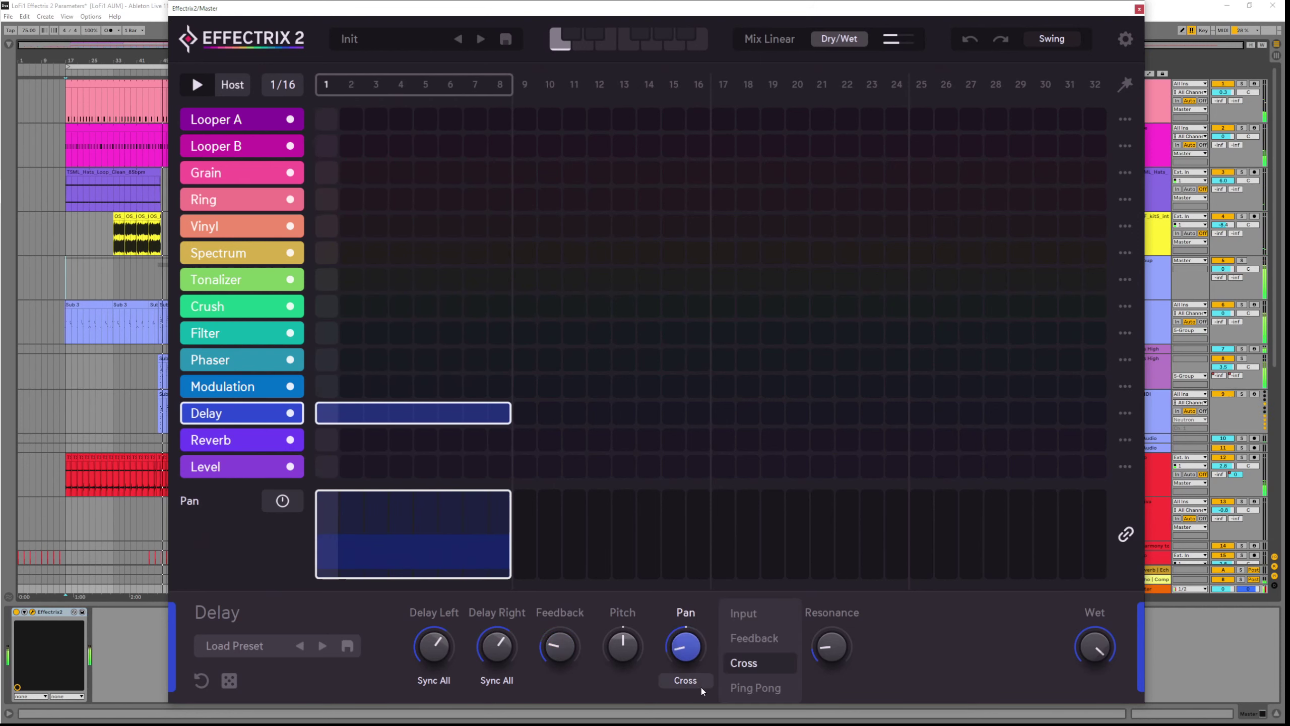
pyautogui.click(760, 690)
pyautogui.moveTo(441, 649); pyautogui.dragTo(448, 668)
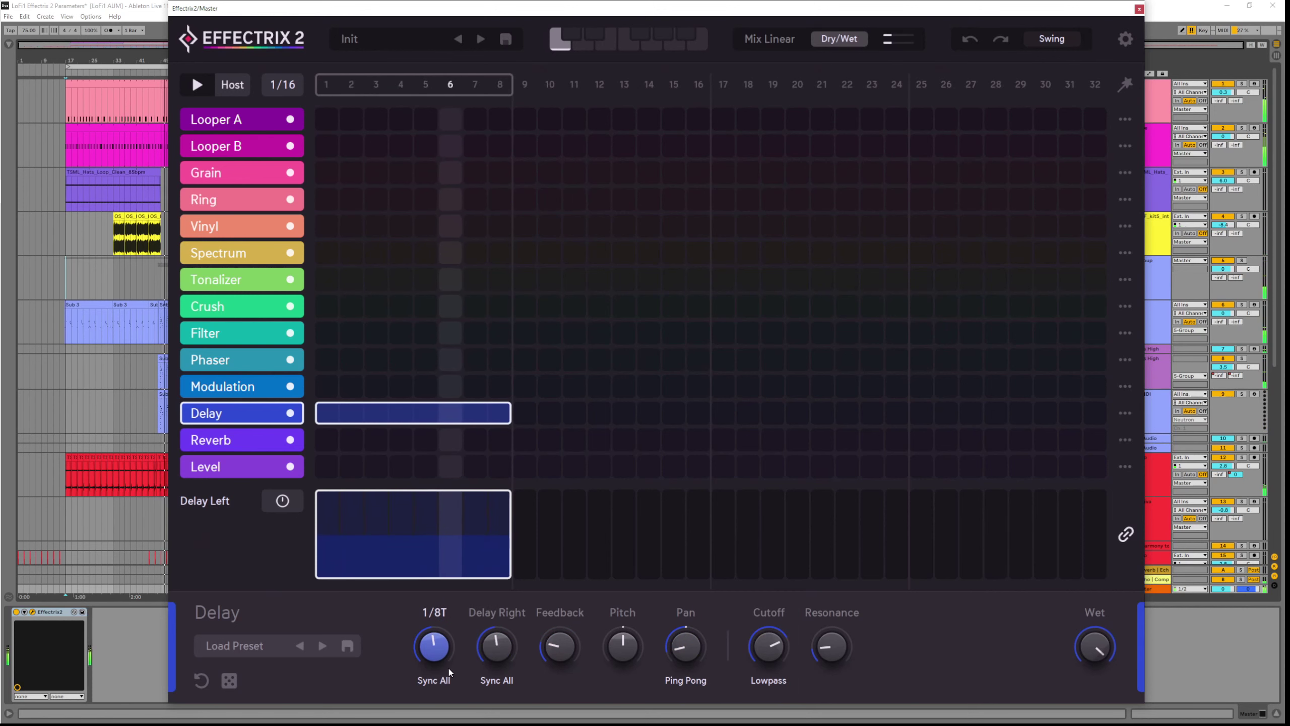
pyautogui.click(694, 624)
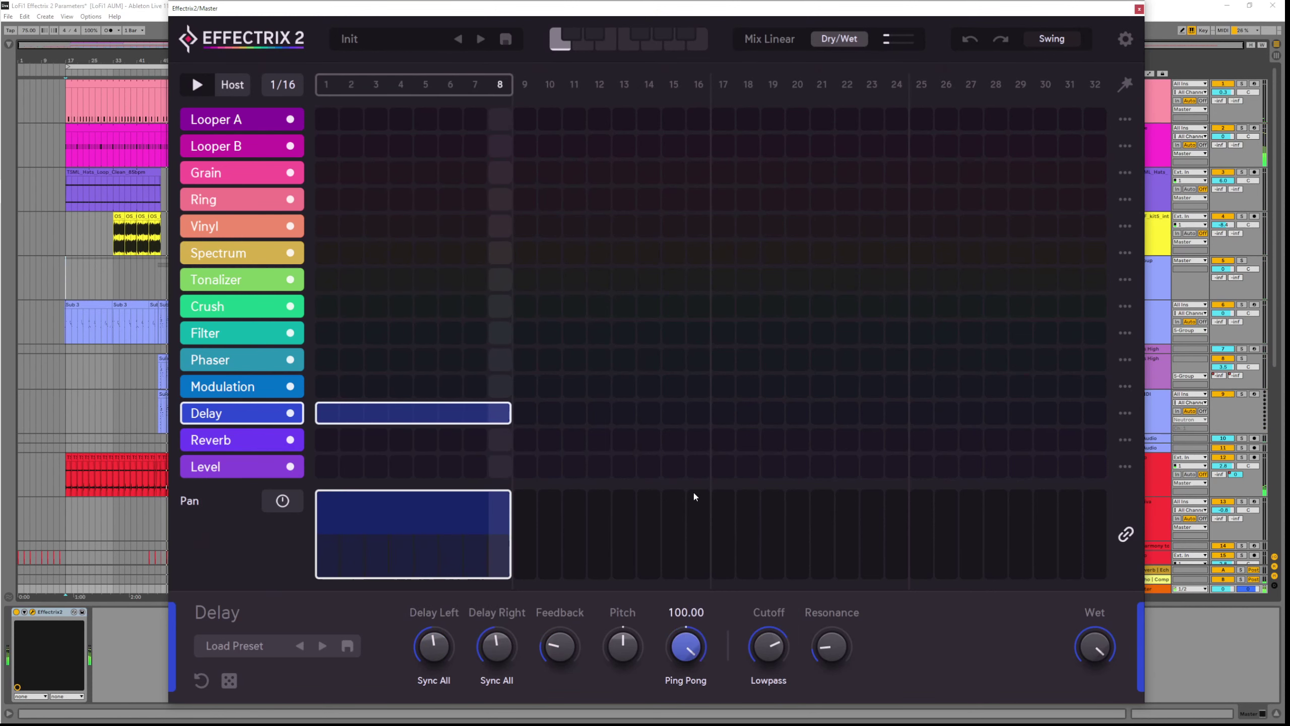
pyautogui.moveTo(576, 654); pyautogui.dragTo(564, 583)
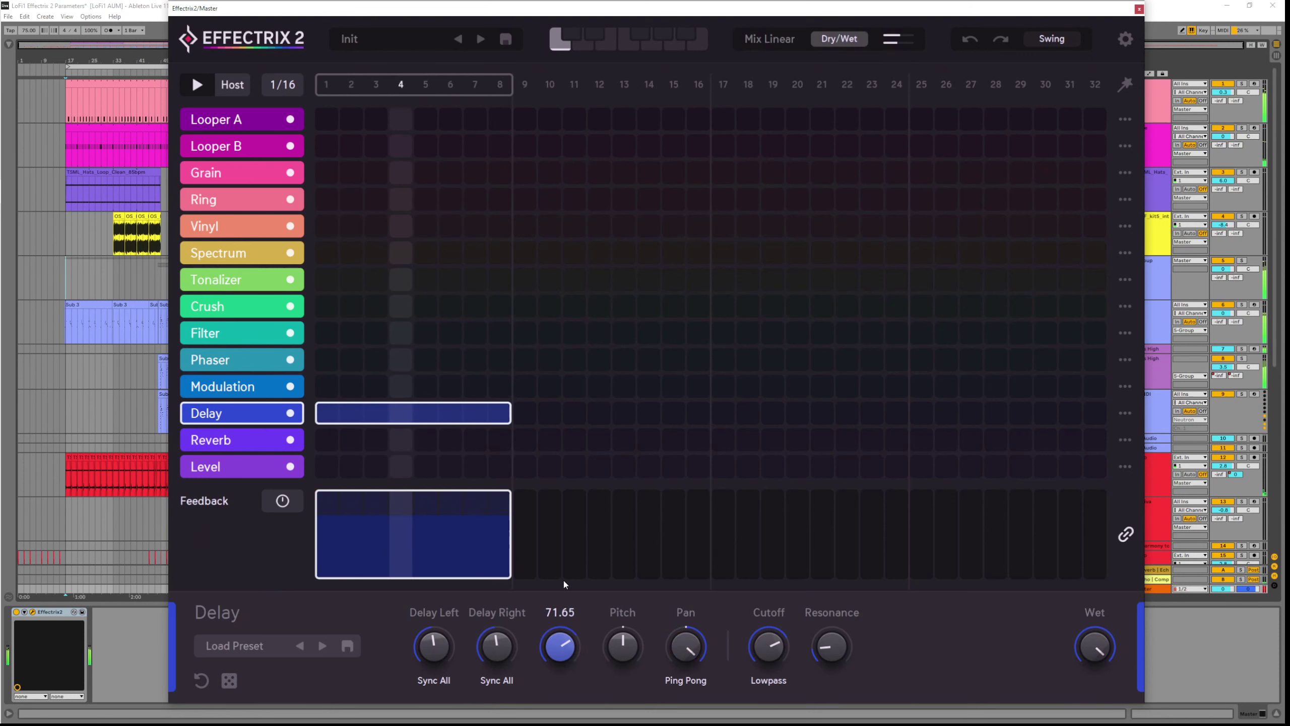
# Lower the Delay cutoff to 56.10, raise Resonance to about 44 and Feedback to 49.25
pyautogui.moveTo(563, 581); pyautogui.dragTo(577, 631)
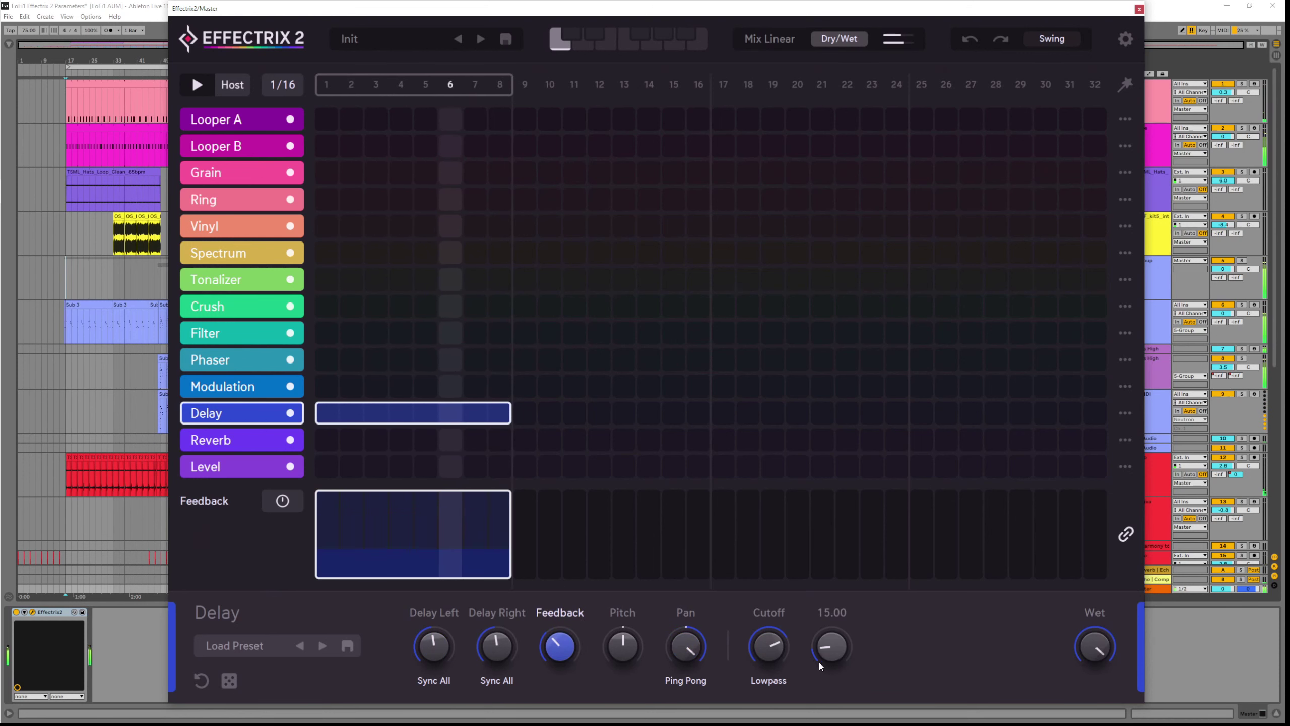
pyautogui.click(775, 649)
pyautogui.moveTo(776, 650); pyautogui.dragTo(783, 679)
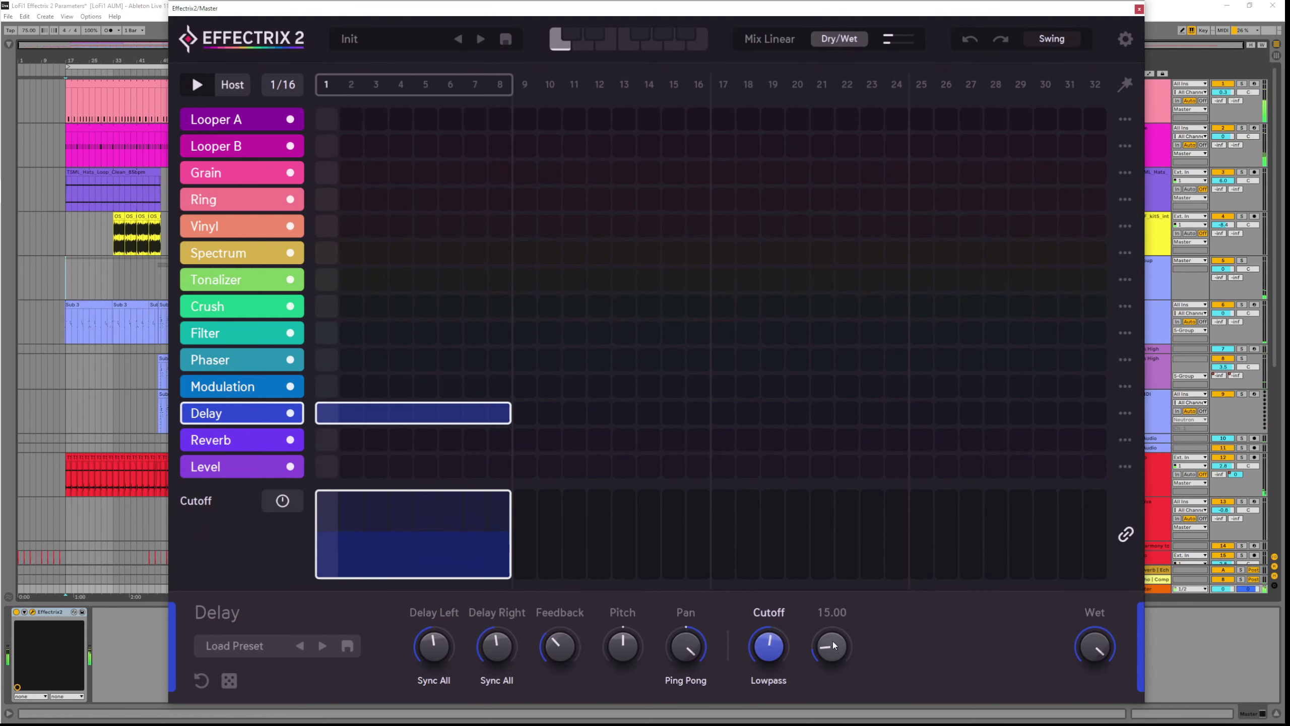
pyautogui.moveTo(833, 645); pyautogui.dragTo(797, 647)
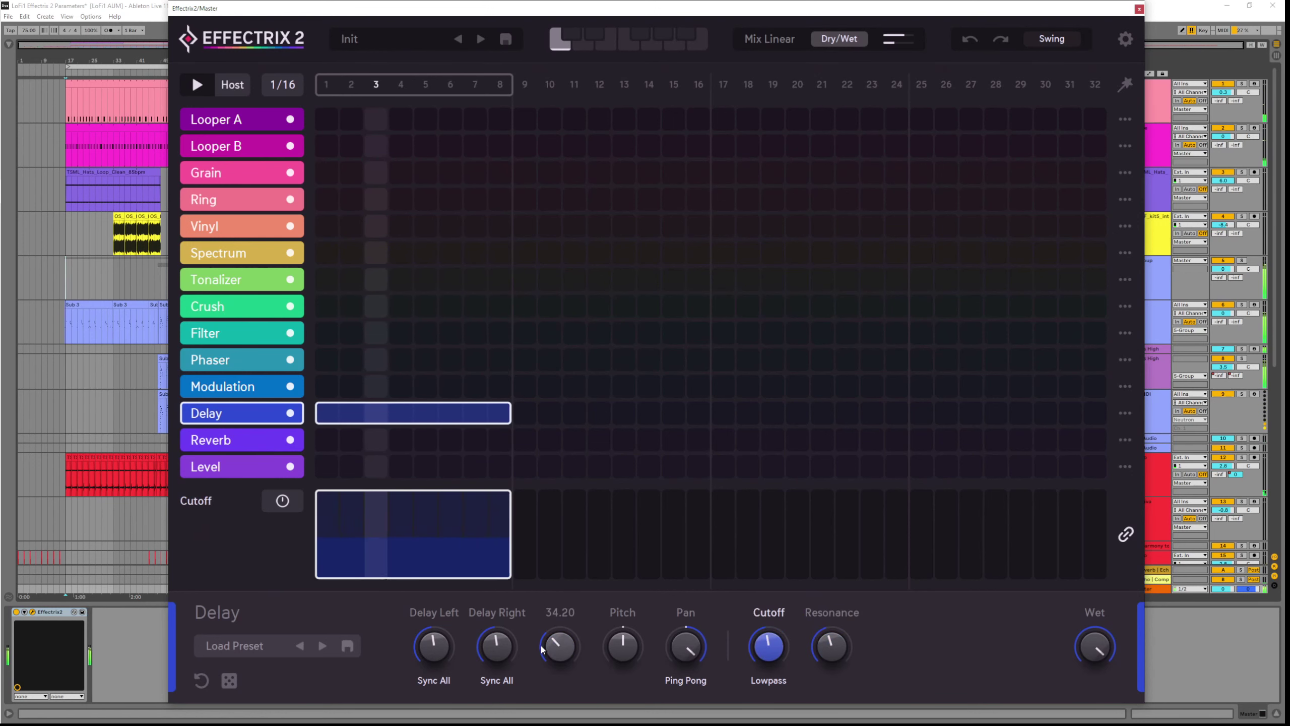
pyautogui.moveTo(541, 650); pyautogui.dragTo(565, 609)
pyautogui.click(497, 645)
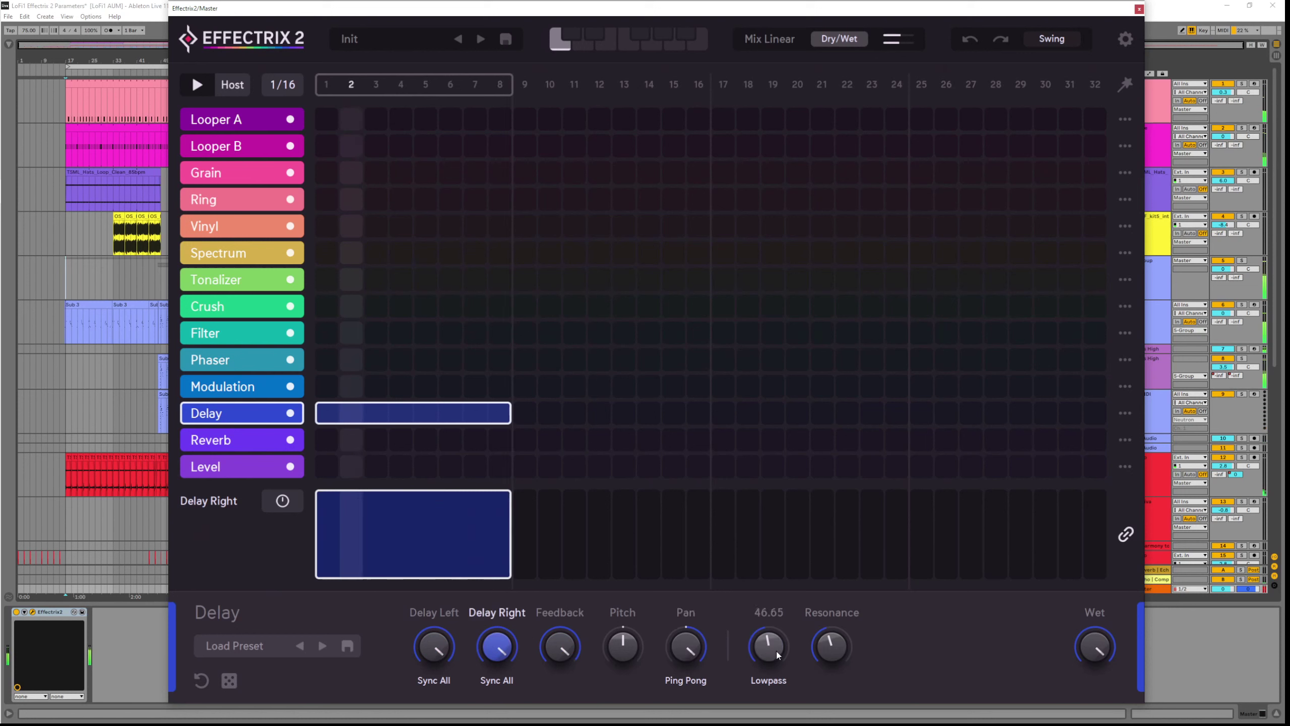
pyautogui.moveTo(768, 647); pyautogui.dragTo(782, 679)
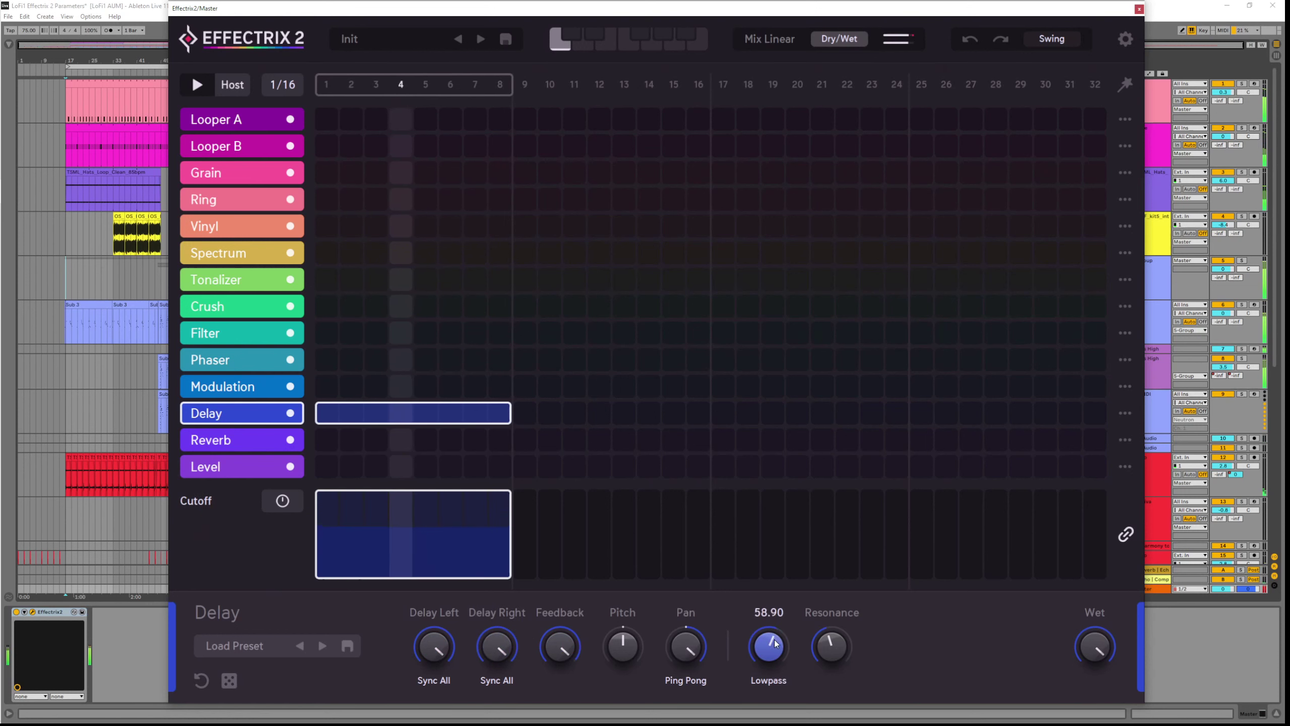
# Switch the Delay filter to Highpass, adjust its cutoff and shorten left and right delay times
pyautogui.click(772, 680)
pyautogui.click(835, 664)
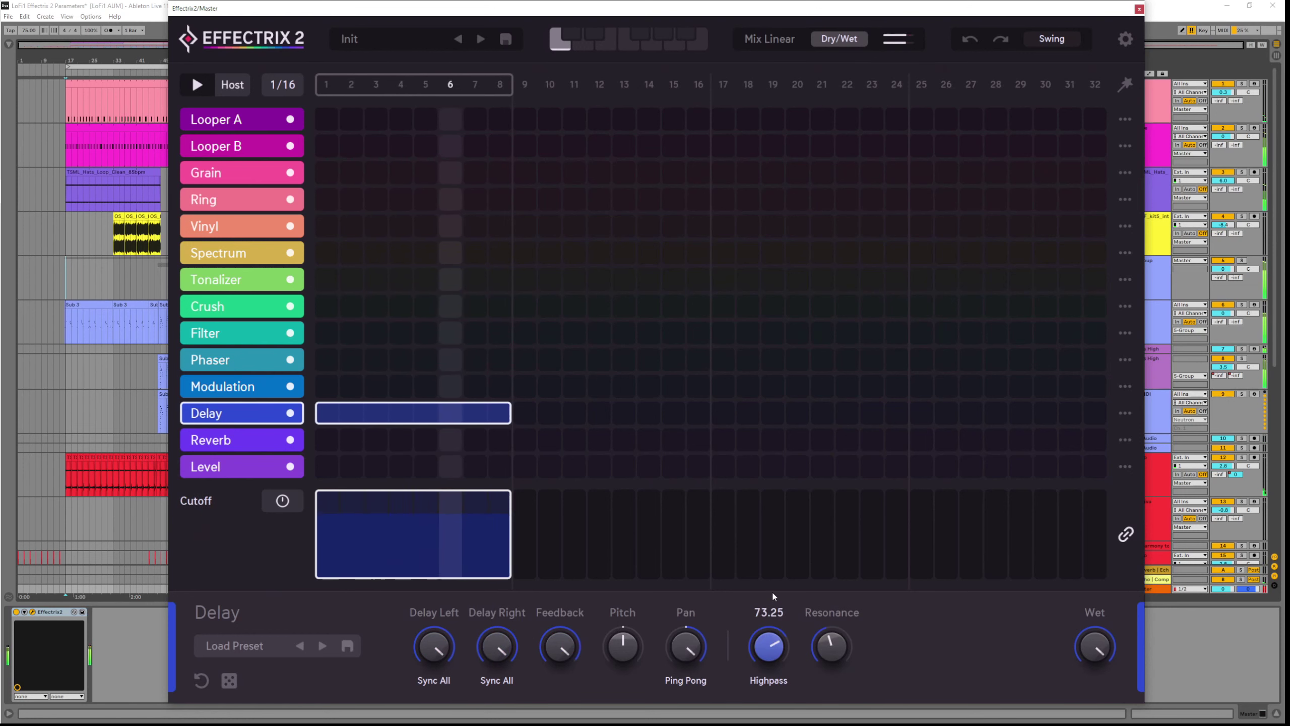
pyautogui.moveTo(775, 593); pyautogui.dragTo(775, 630)
pyautogui.moveTo(497, 656); pyautogui.dragTo(497, 625)
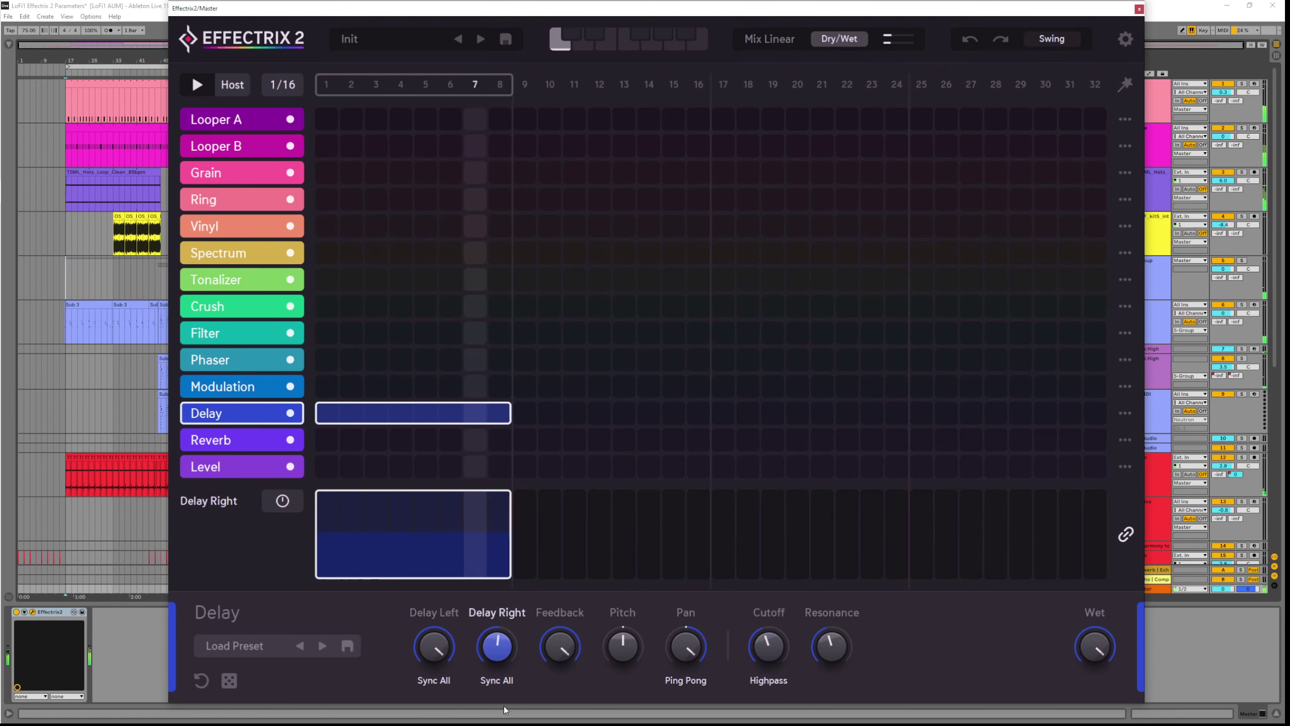
pyautogui.click(441, 663)
pyautogui.moveTo(442, 664); pyautogui.dragTo(441, 683)
pyautogui.moveTo(497, 654); pyautogui.dragTo(443, 645)
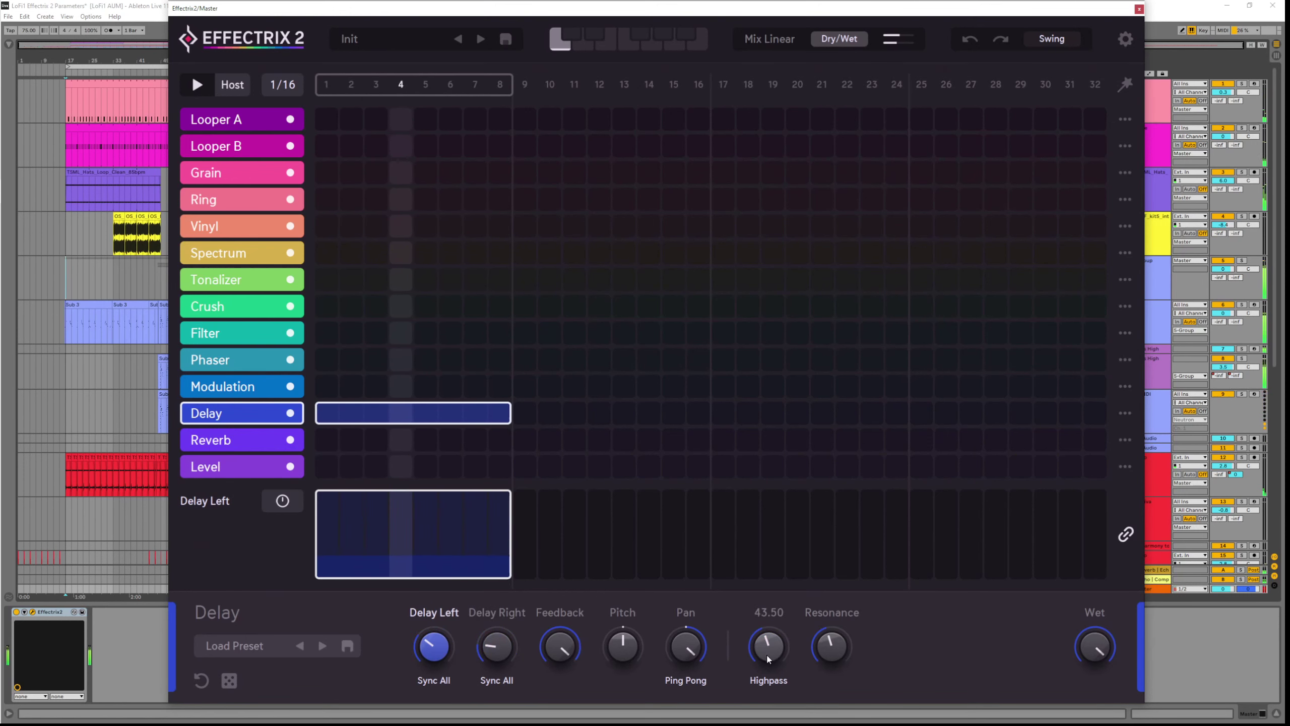
pyautogui.moveTo(769, 648); pyautogui.dragTo(769, 633)
# Turn Delay feedback down, cutoff to 31.25, then switch the filter to Lowpass
pyautogui.click(549, 652)
pyautogui.moveTo(549, 652); pyautogui.dragTo(549, 671)
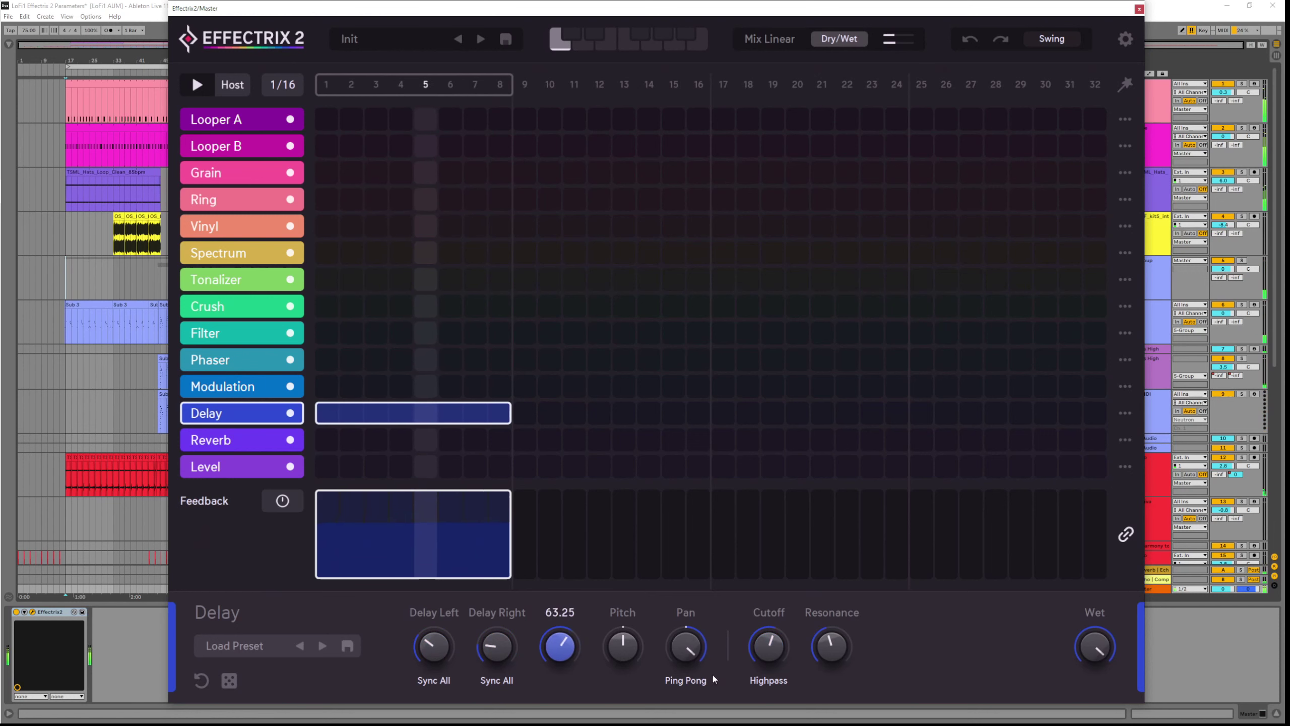
pyautogui.moveTo(774, 626); pyautogui.dragTo(779, 646)
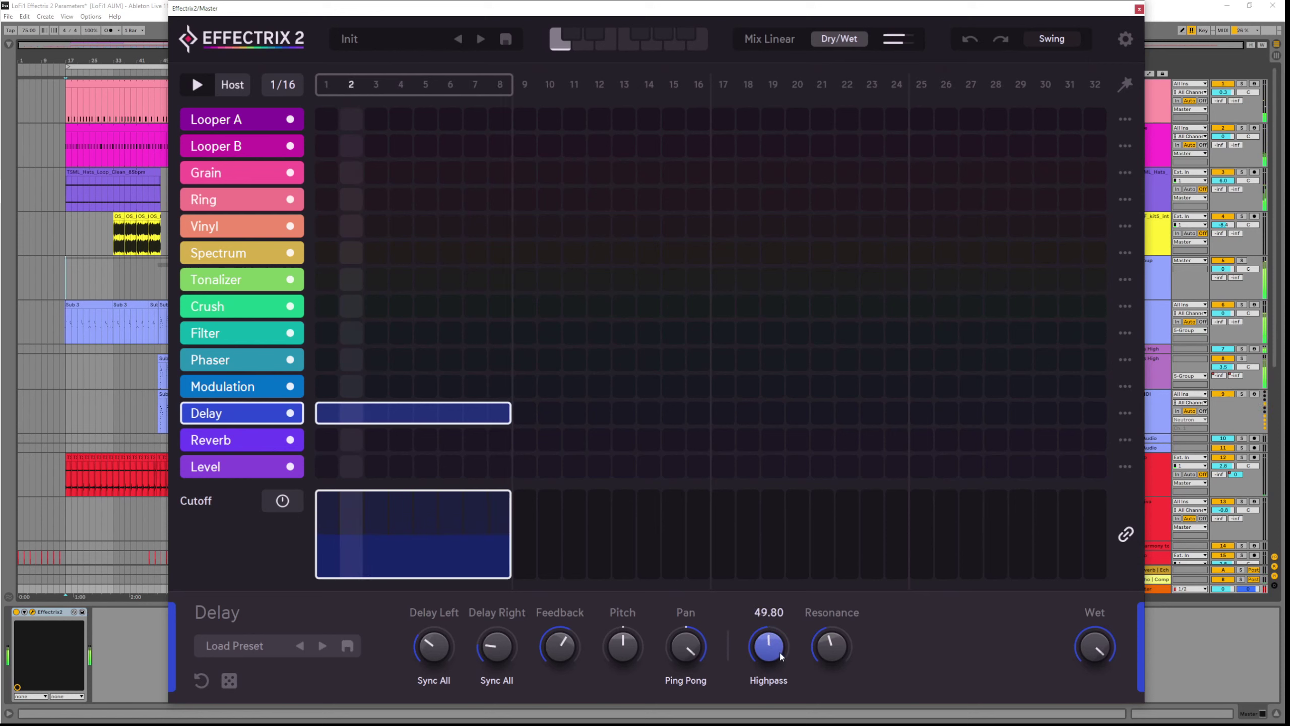
pyautogui.click(496, 644)
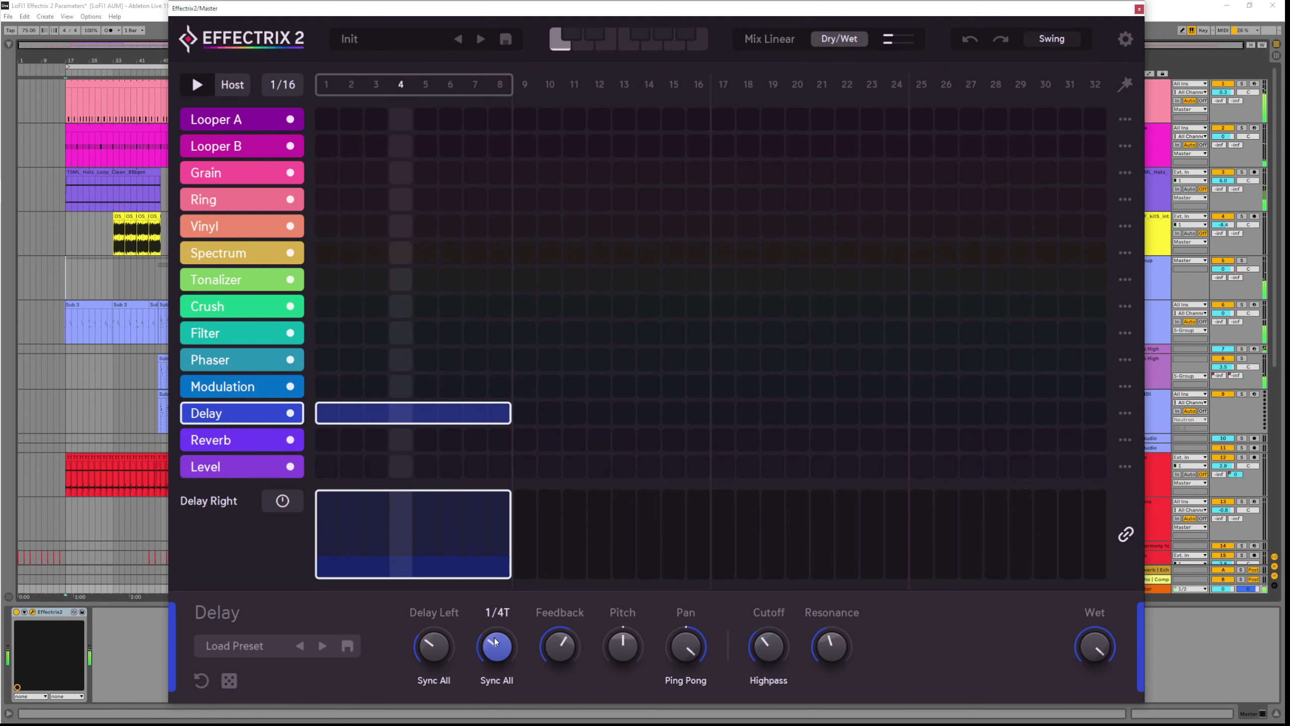
pyautogui.moveTo(770, 645)
pyautogui.mouseDown()
pyautogui.moveTo(782, 655)
pyautogui.moveTo(769, 660)
pyautogui.mouseUp()
pyautogui.click(781, 683)
pyautogui.click(814, 668)
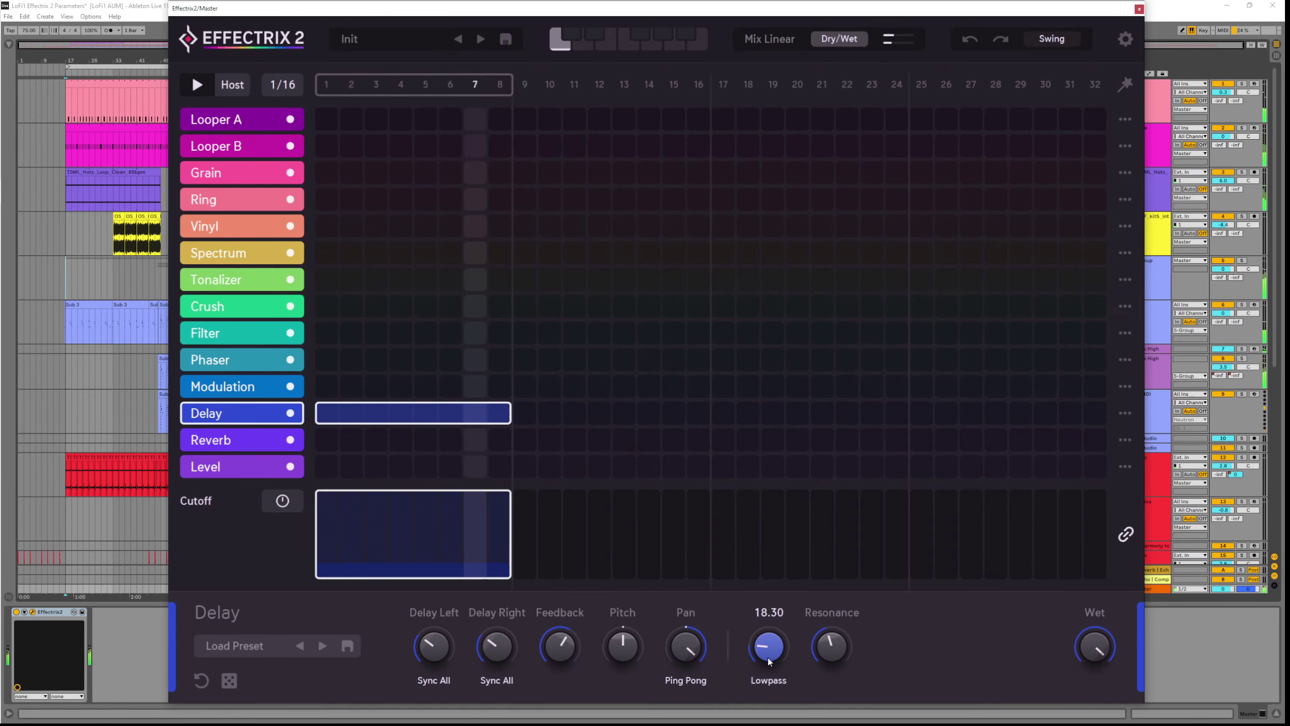
pyautogui.moveTo(770, 661); pyautogui.dragTo(760, 630)
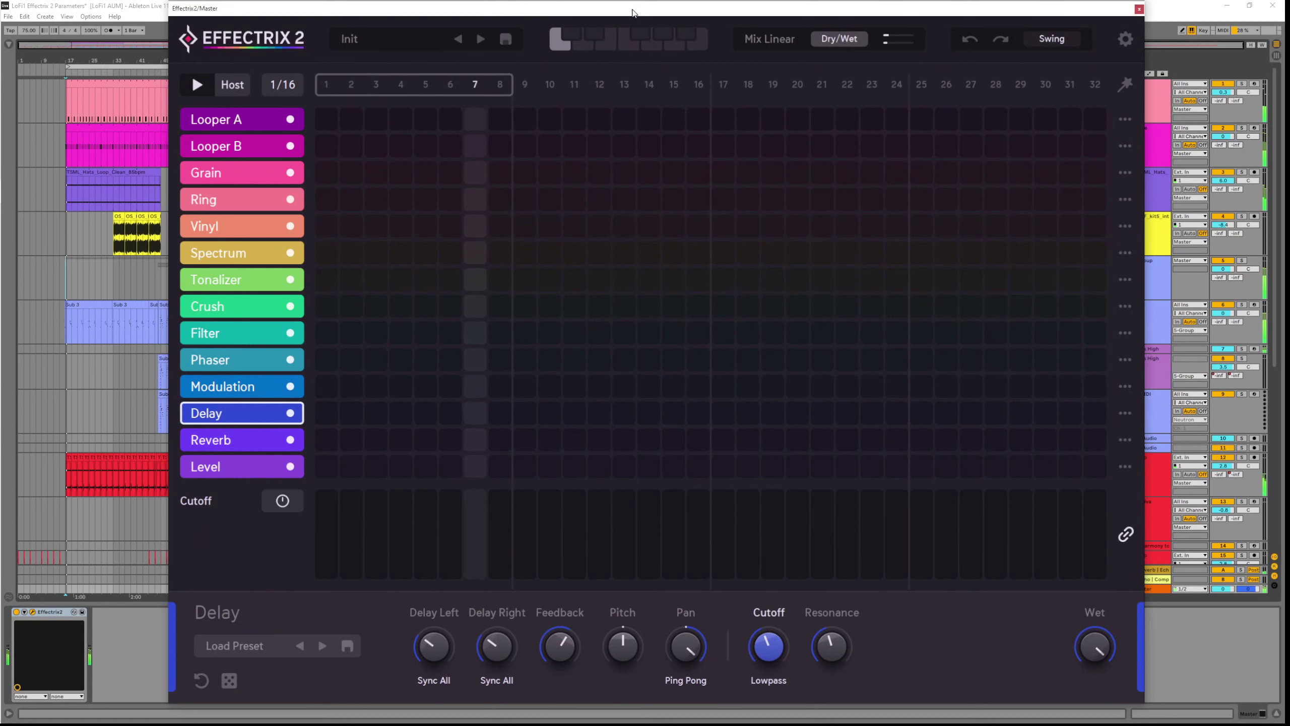
# Place a Reverb block over steps 1–8 and turn the reverb Size down
pyautogui.click(298, 436)
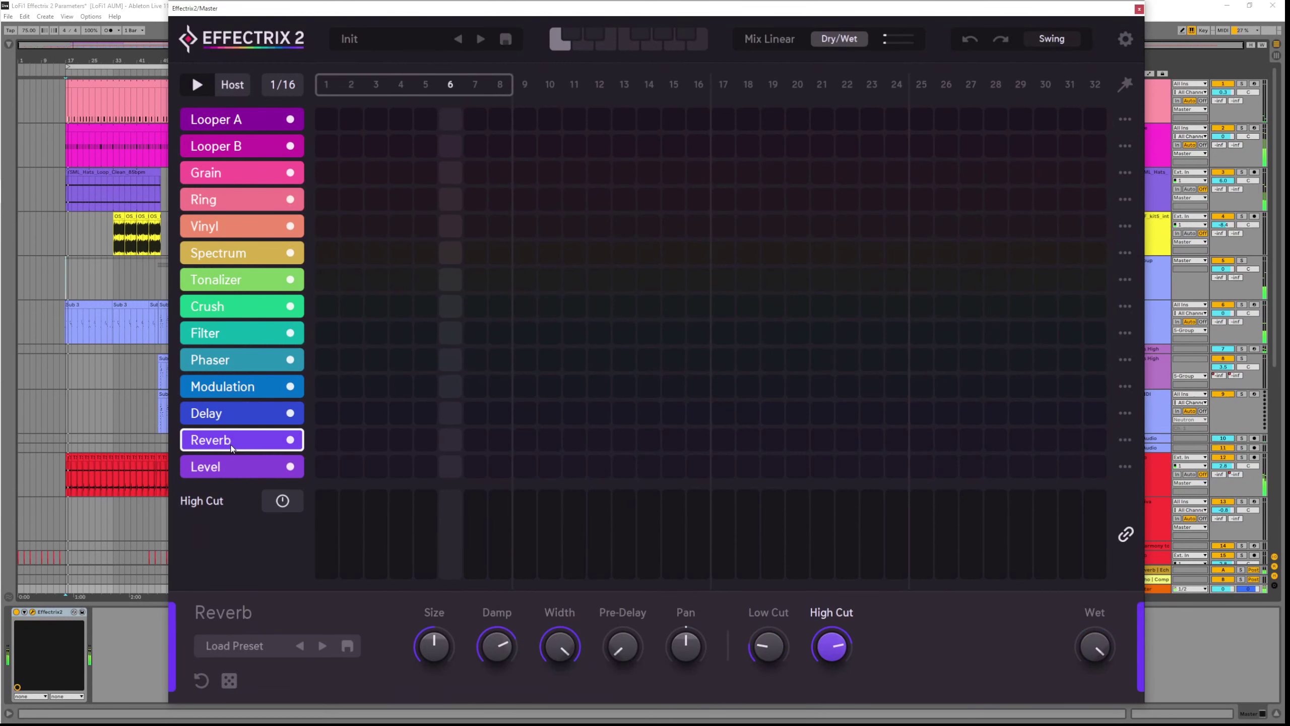
pyautogui.moveTo(335, 442); pyautogui.dragTo(503, 455)
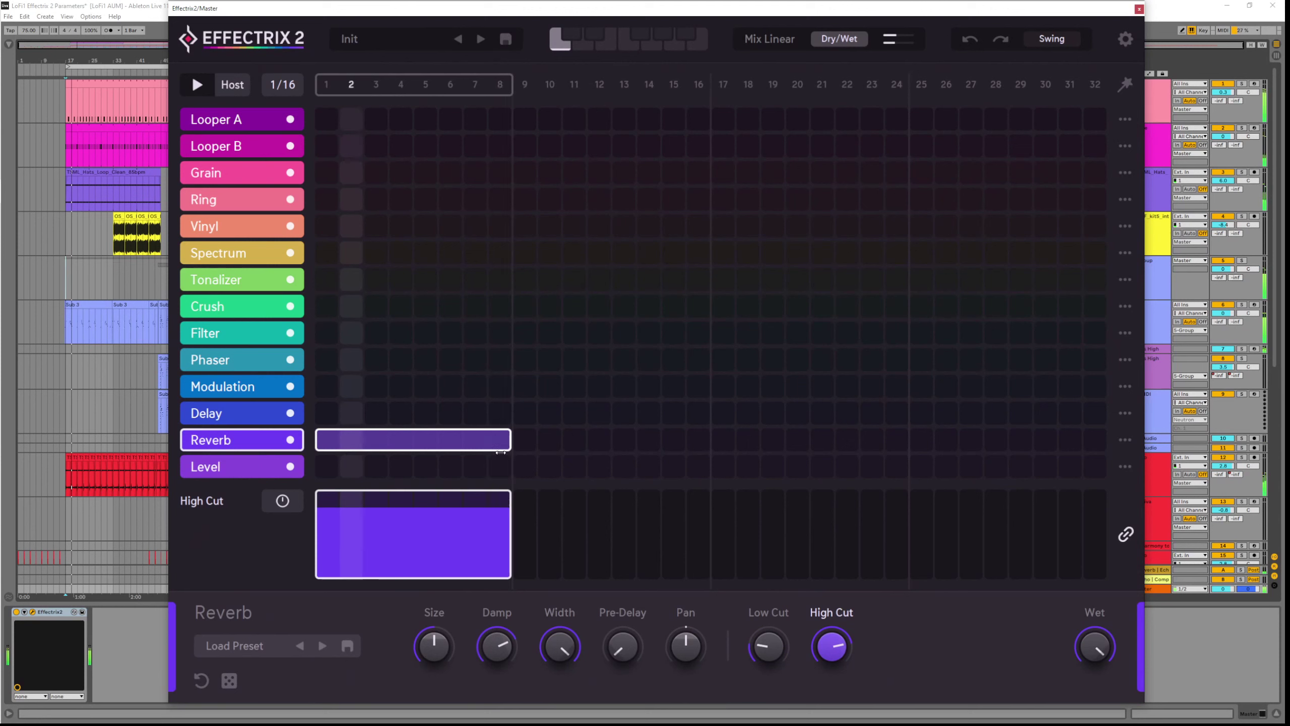
pyautogui.moveTo(435, 640)
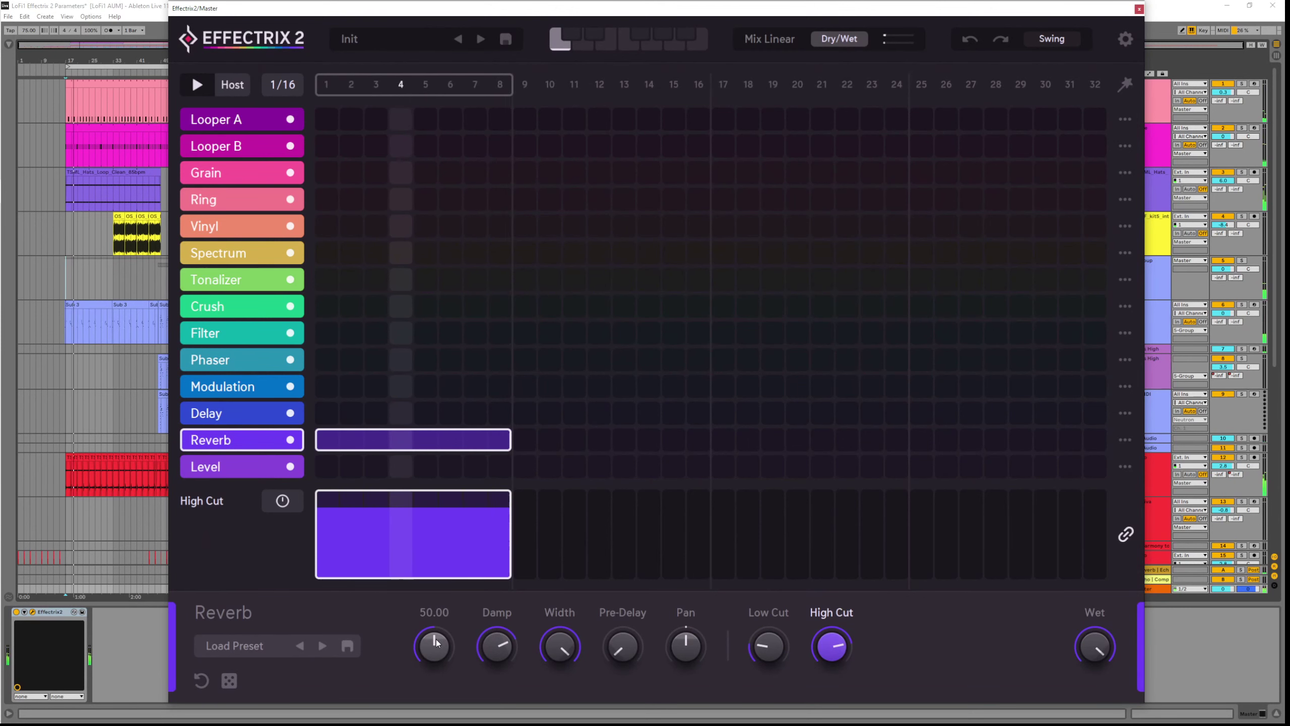
pyautogui.moveTo(436, 638); pyautogui.dragTo(473, 584)
# Adjust the reverb Damp, vary Size, and set Width to 48.55
pyautogui.moveTo(500, 639); pyautogui.dragTo(486, 536)
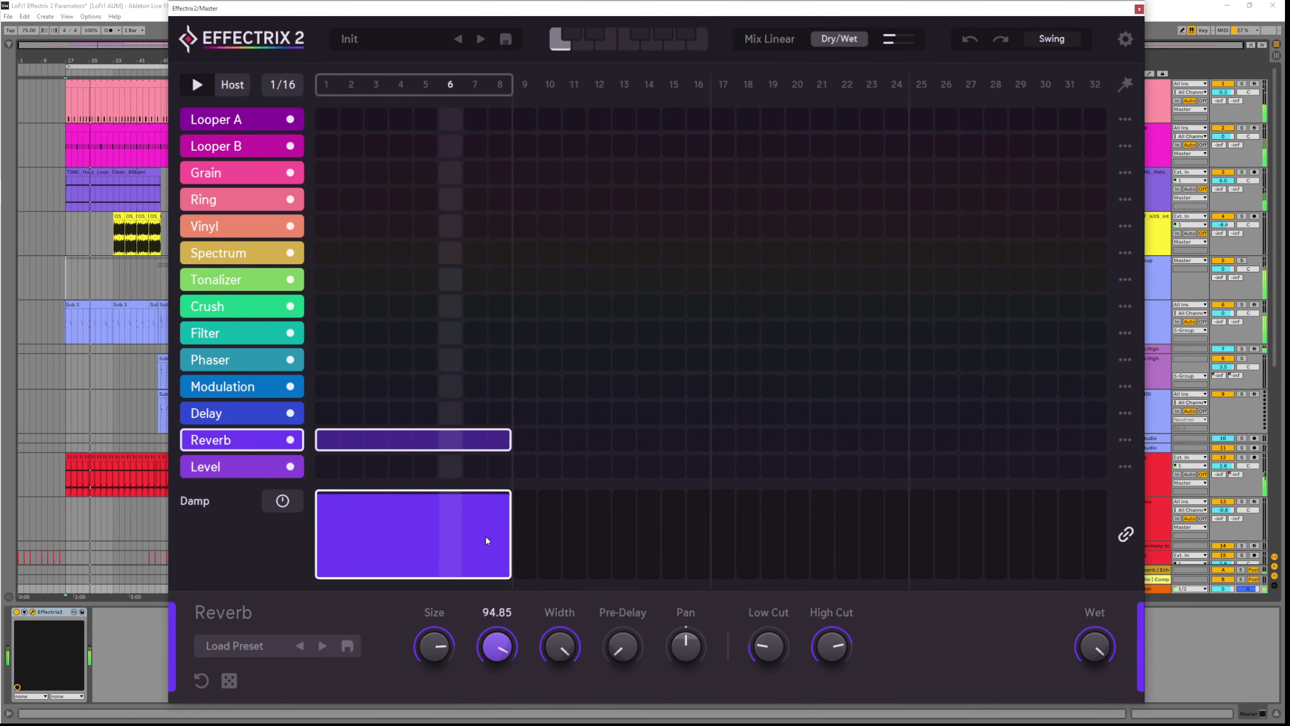
pyautogui.moveTo(434, 647); pyautogui.dragTo(506, 672)
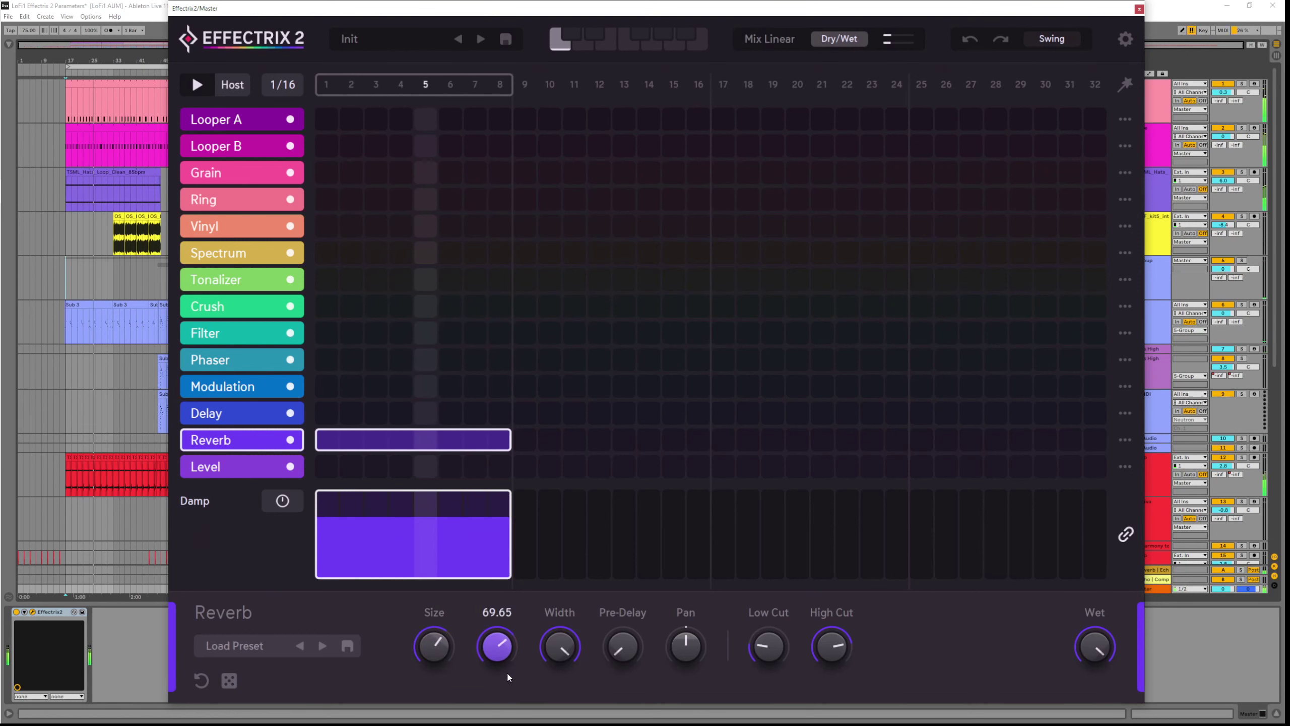
pyautogui.click(434, 646)
pyautogui.click(567, 643)
pyautogui.moveTo(567, 642); pyautogui.dragTo(561, 571)
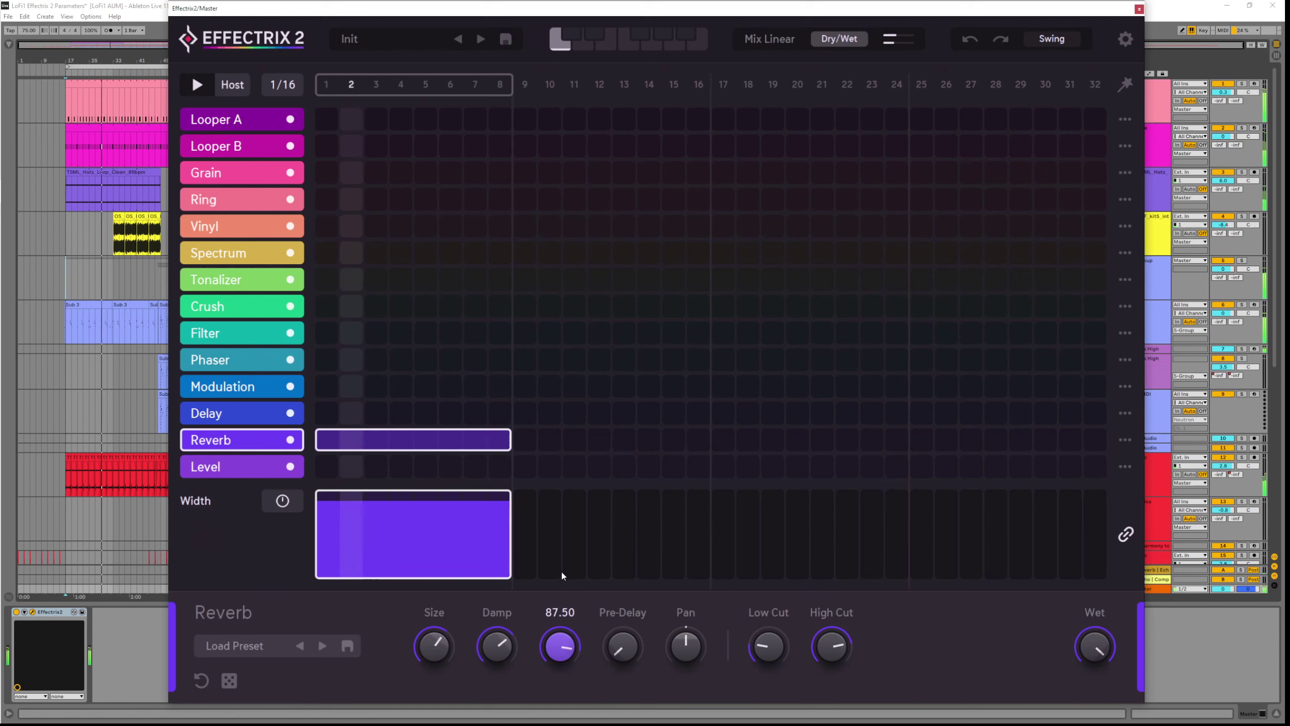
# Adjust reverb Pre-Delay and Size, and pan the reverb from right to left
pyautogui.moveTo(628, 660); pyautogui.dragTo(616, 611)
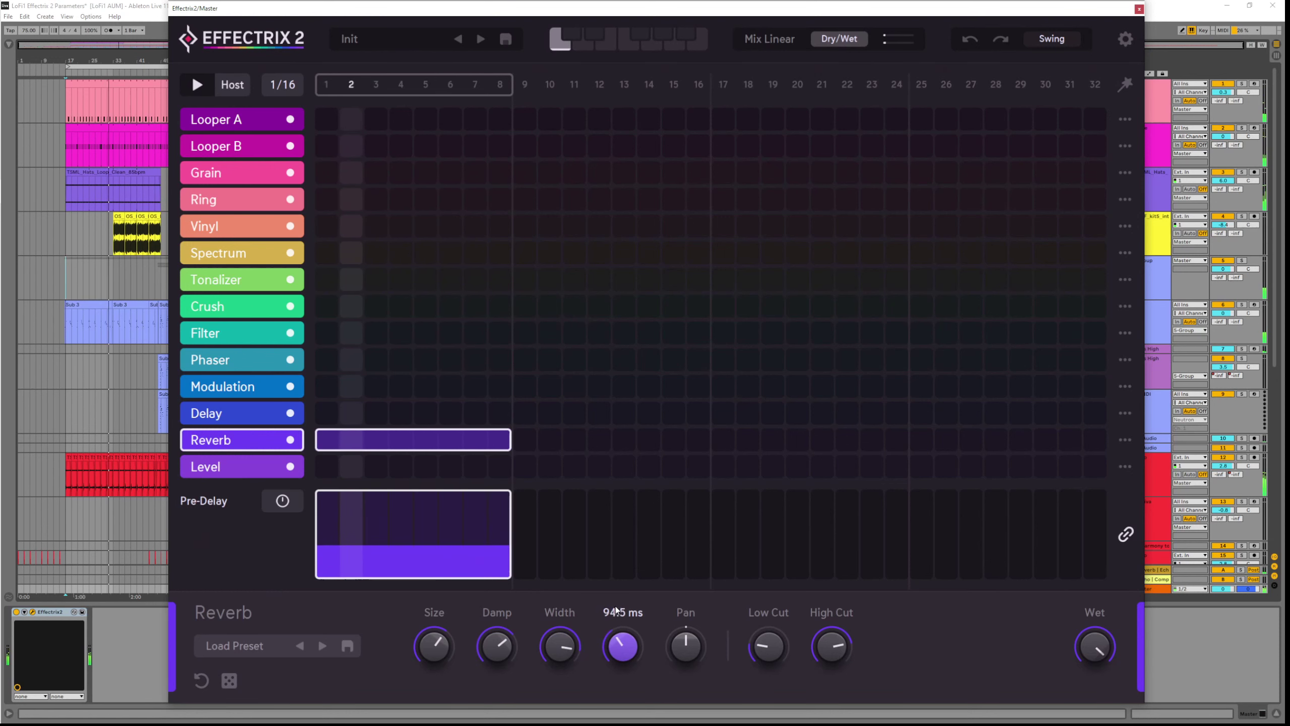
pyautogui.moveTo(435, 647); pyautogui.dragTo(454, 685)
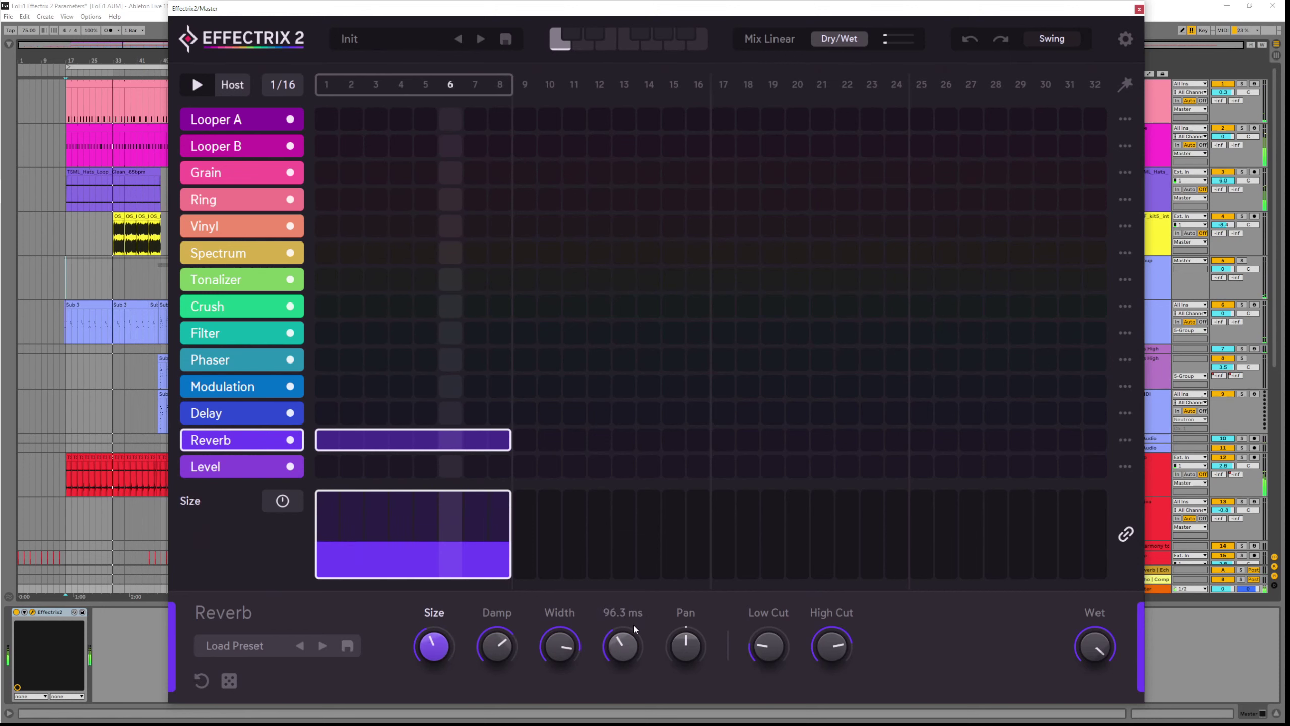
pyautogui.moveTo(630, 633); pyautogui.dragTo(663, 695)
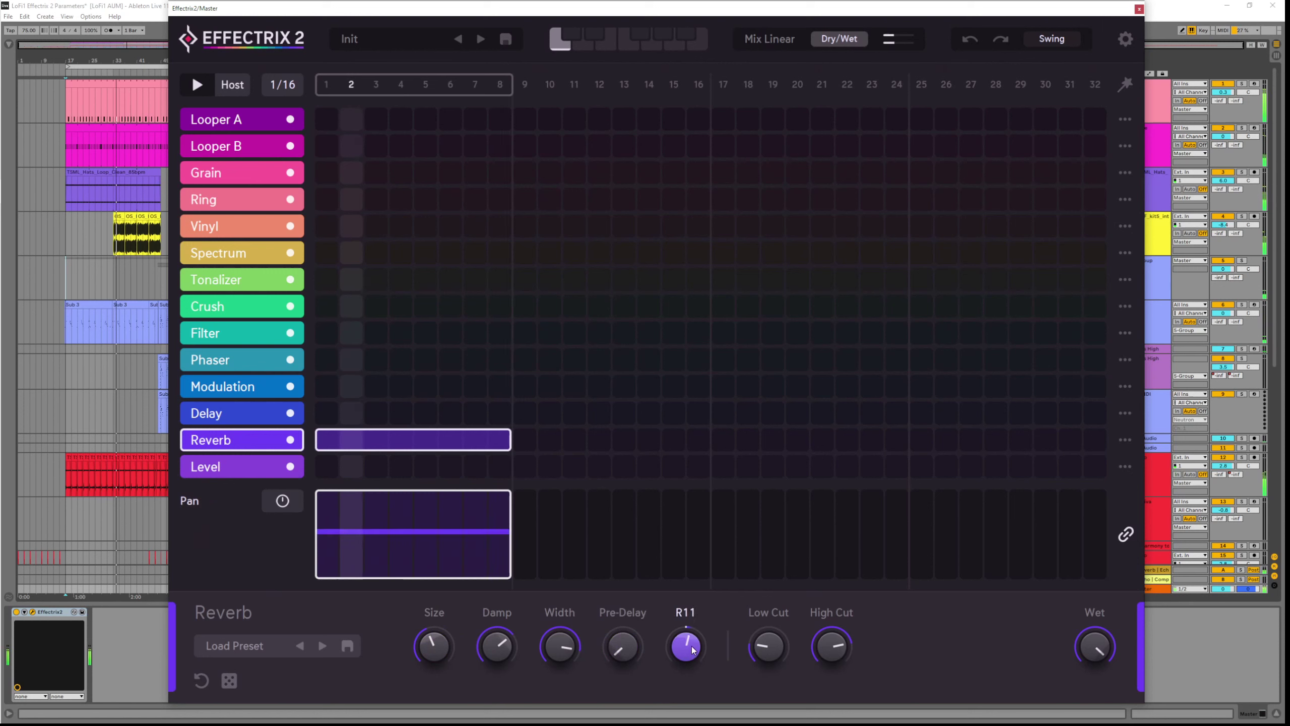
pyautogui.moveTo(687, 625); pyautogui.dragTo(706, 654)
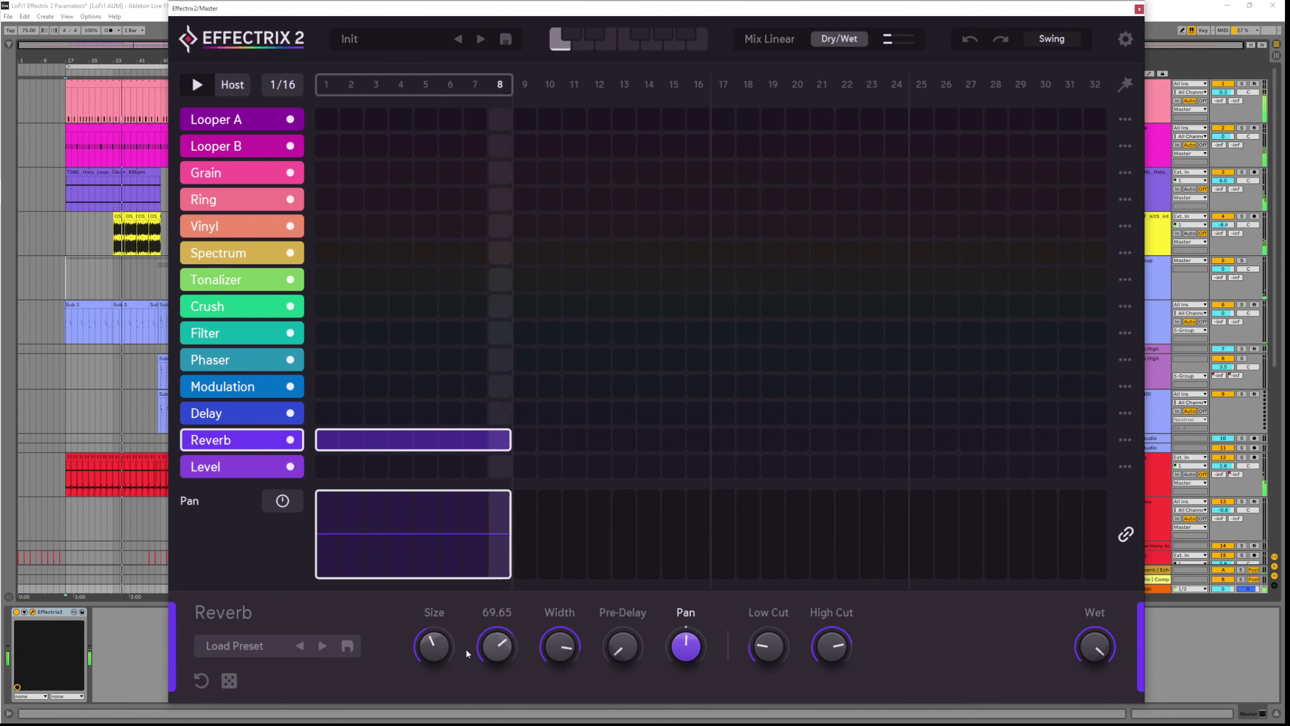
pyautogui.moveTo(435, 644); pyautogui.dragTo(433, 600)
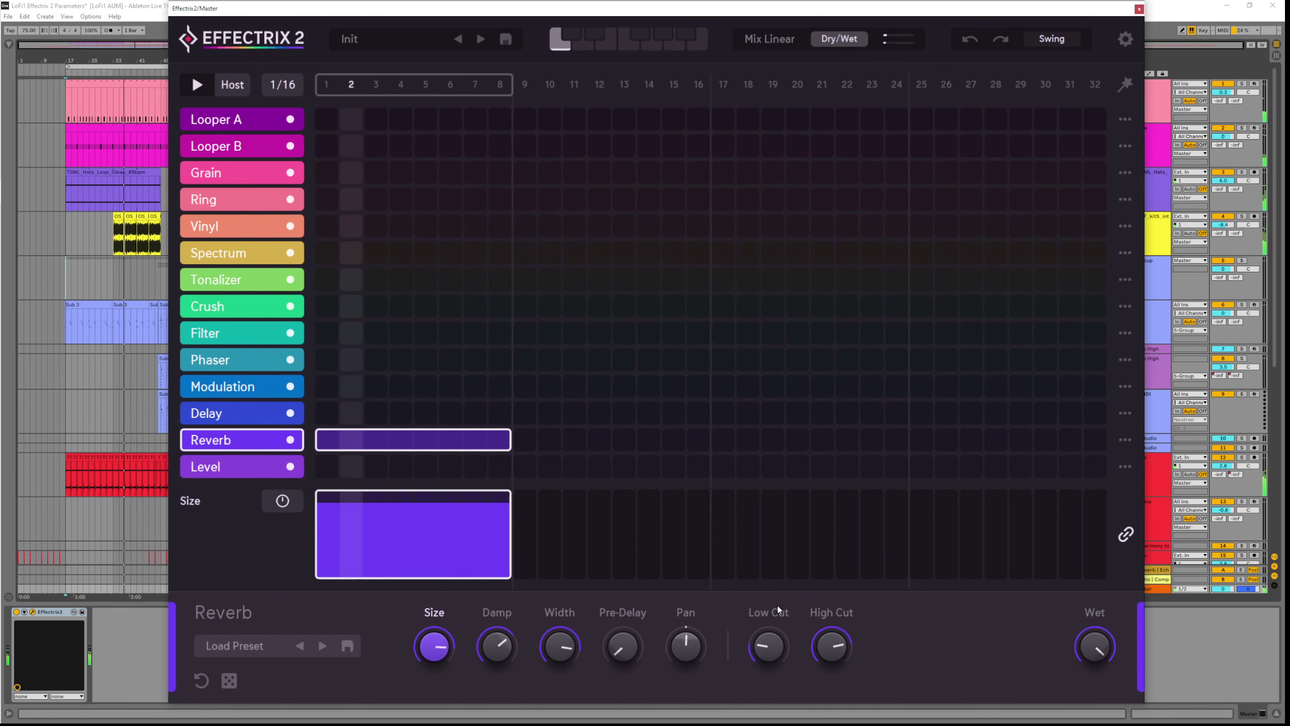
# Raise the reverb High Cut to 82.80 and lower the Low Cut
pyautogui.click(843, 646)
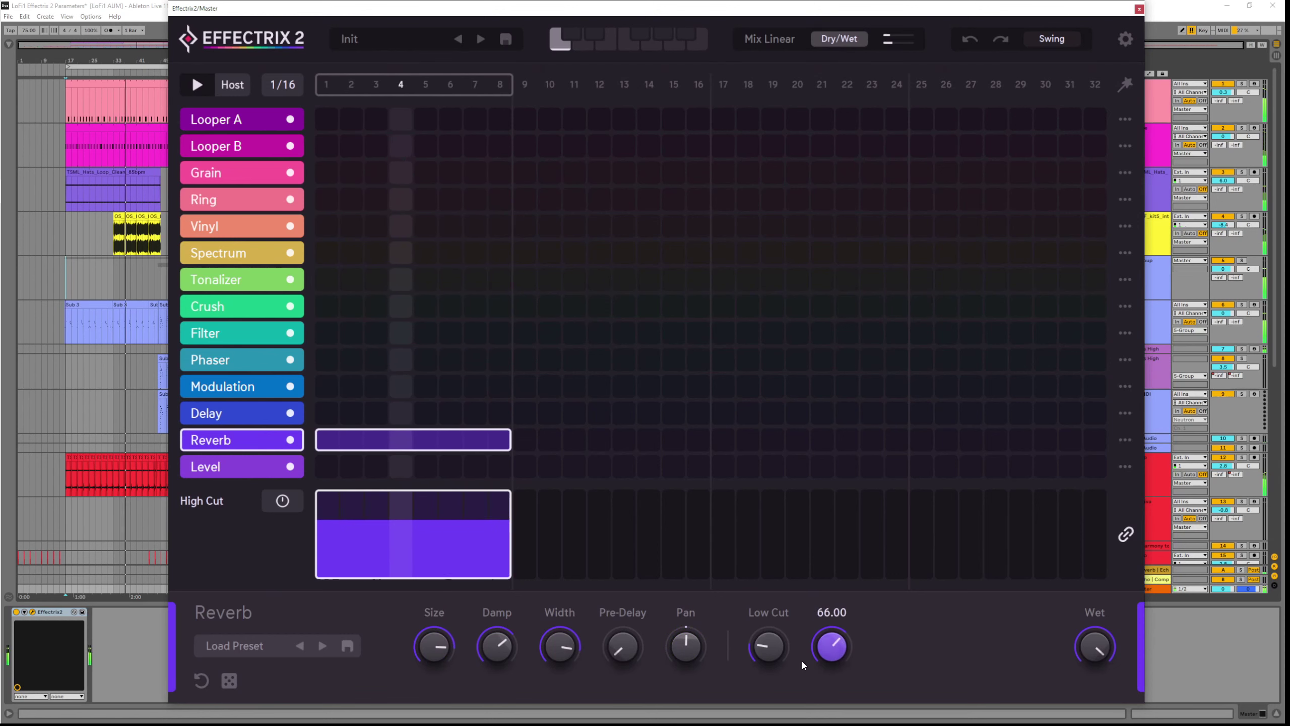
pyautogui.click(768, 650)
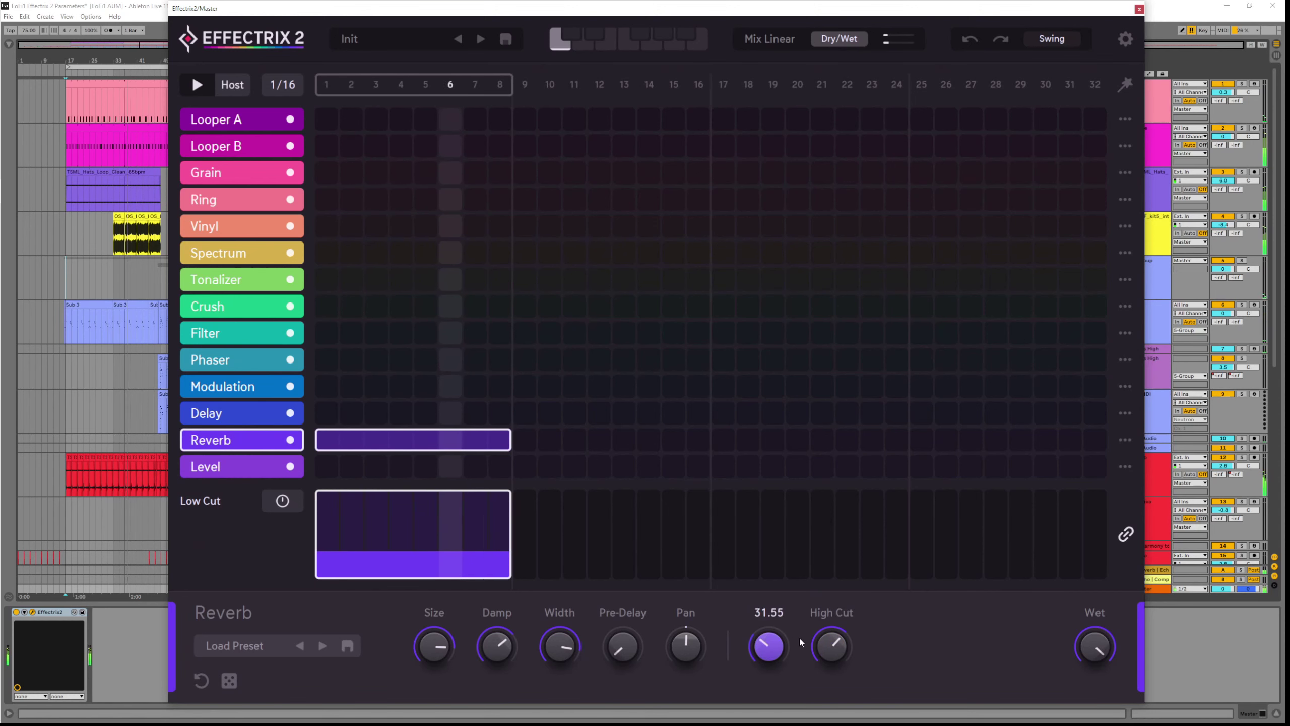
pyautogui.moveTo(835, 630); pyautogui.dragTo(838, 617)
pyautogui.moveTo(779, 649)
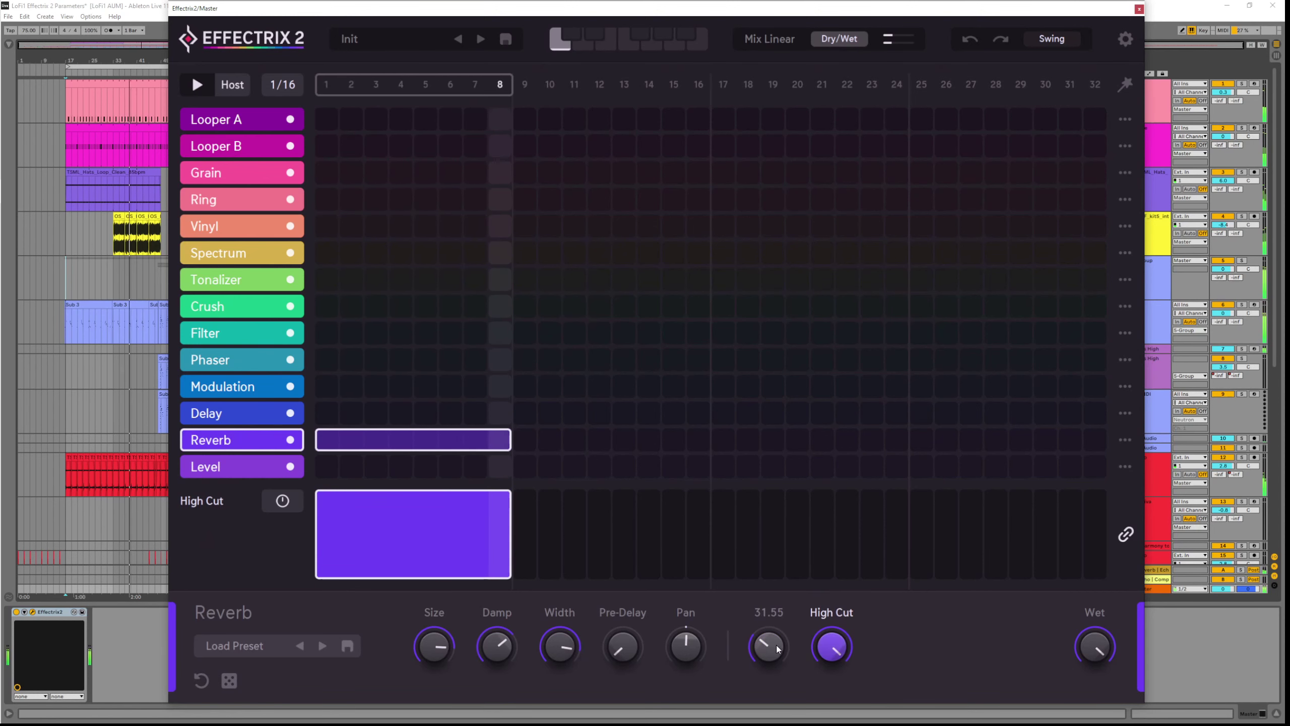
pyautogui.moveTo(774, 642)
pyautogui.mouseDown()
pyautogui.moveTo(788, 687)
pyautogui.moveTo(833, 636)
pyautogui.moveTo(834, 661)
pyautogui.moveTo(775, 654)
pyautogui.moveTo(770, 632)
pyautogui.mouseUp()
pyautogui.moveTo(778, 658)
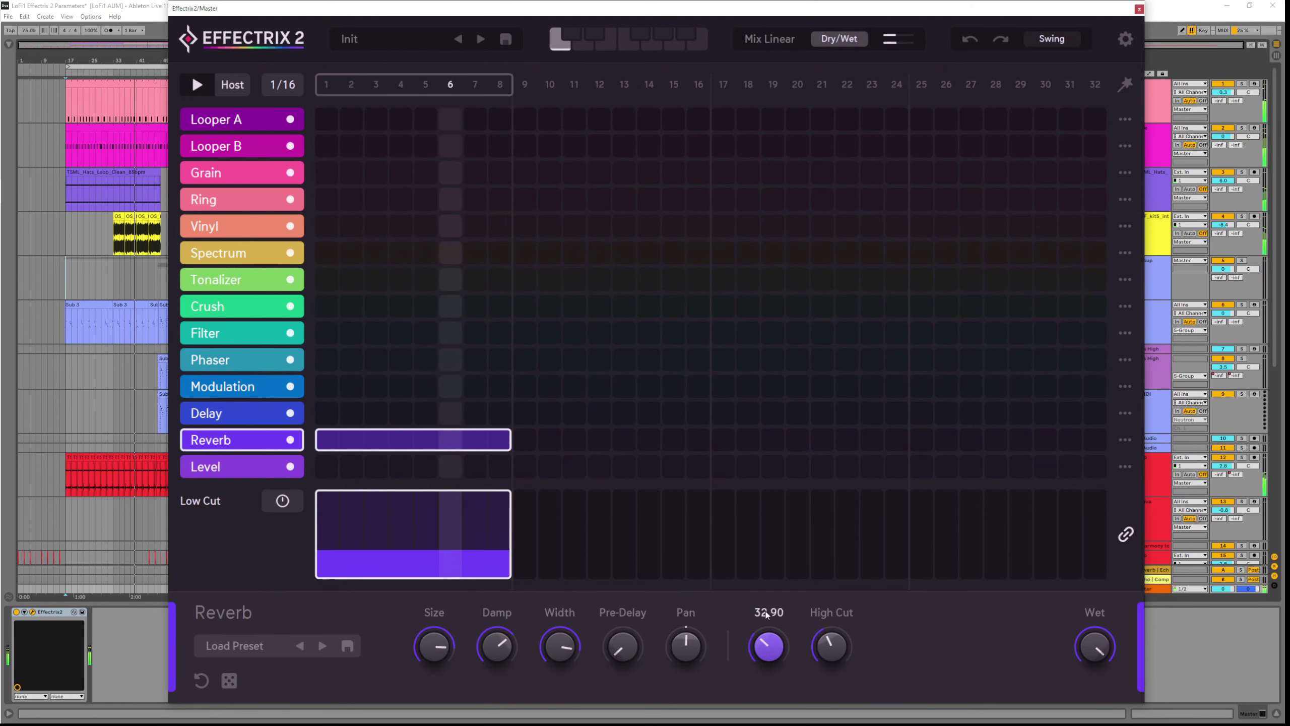
pyautogui.click(839, 643)
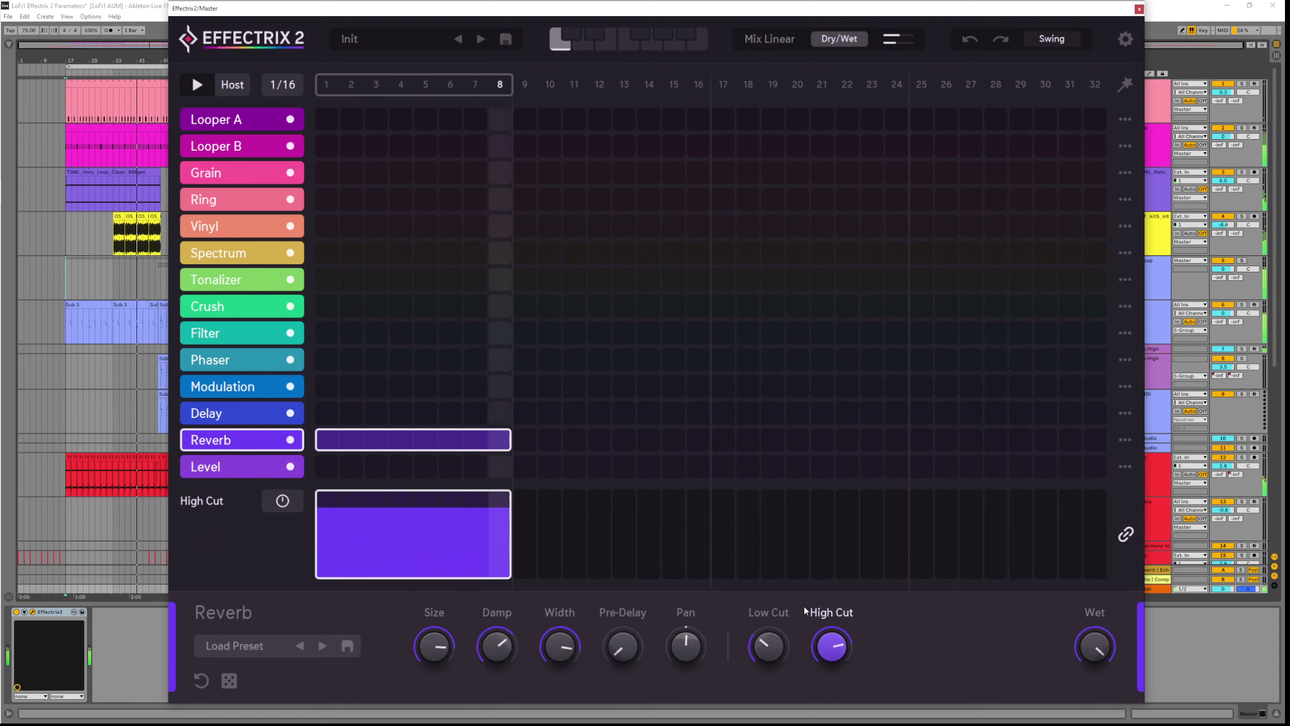
pyautogui.click(768, 646)
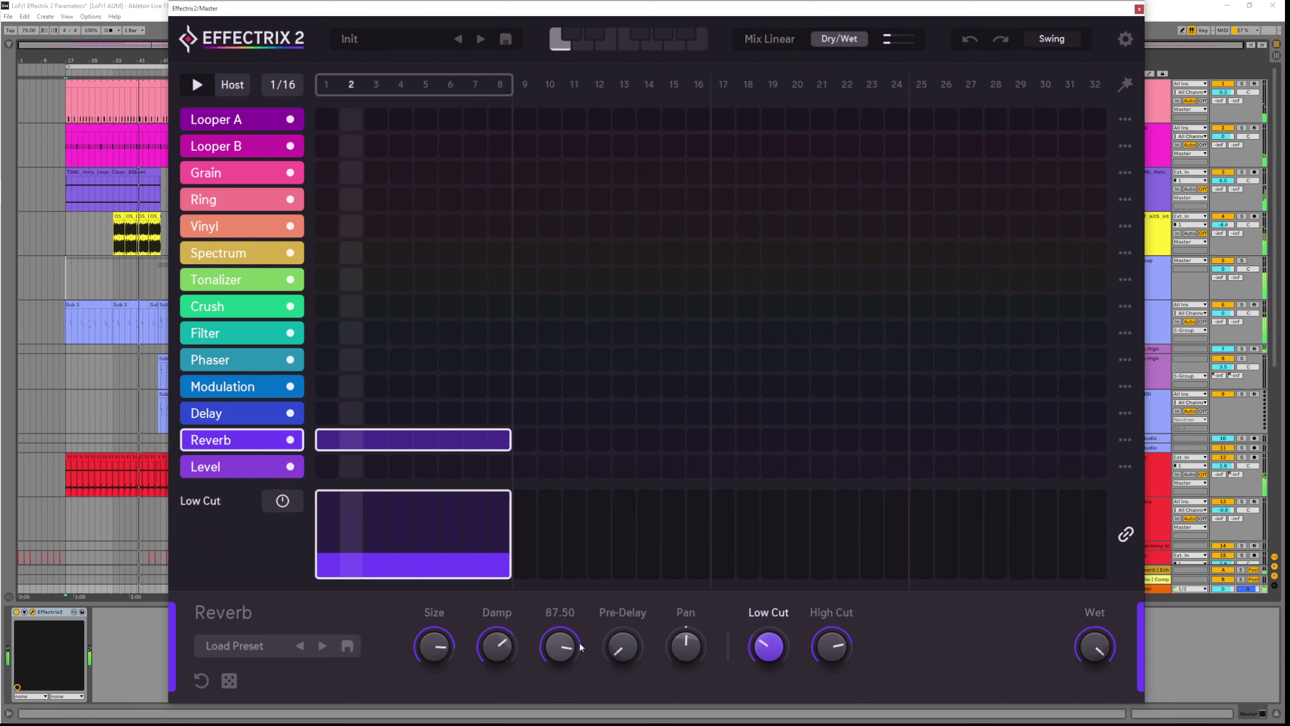
# Reduce reverb Width, set Pre-Delay to 98.9 ms and Size to 28.60
pyautogui.moveTo(580, 644); pyautogui.dragTo(505, 654)
pyautogui.moveTo(623, 650); pyautogui.dragTo(615, 590)
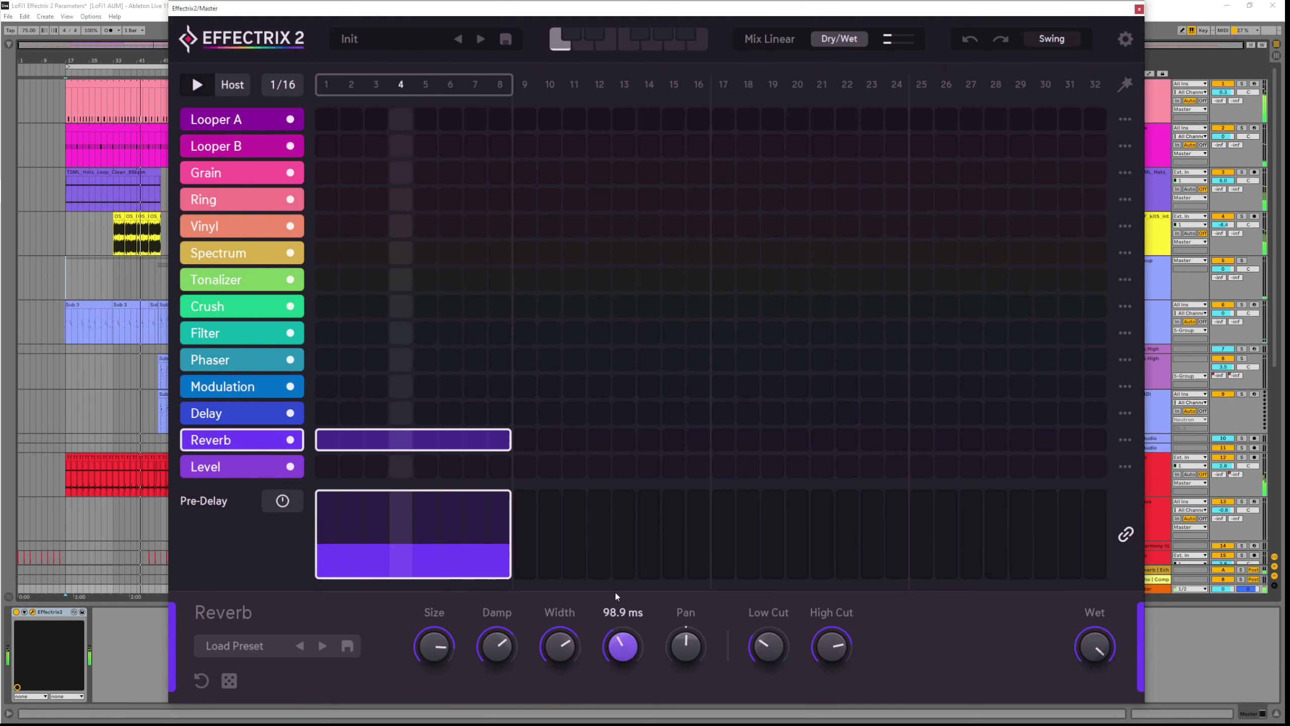
pyautogui.moveTo(443, 658); pyautogui.dragTo(455, 691)
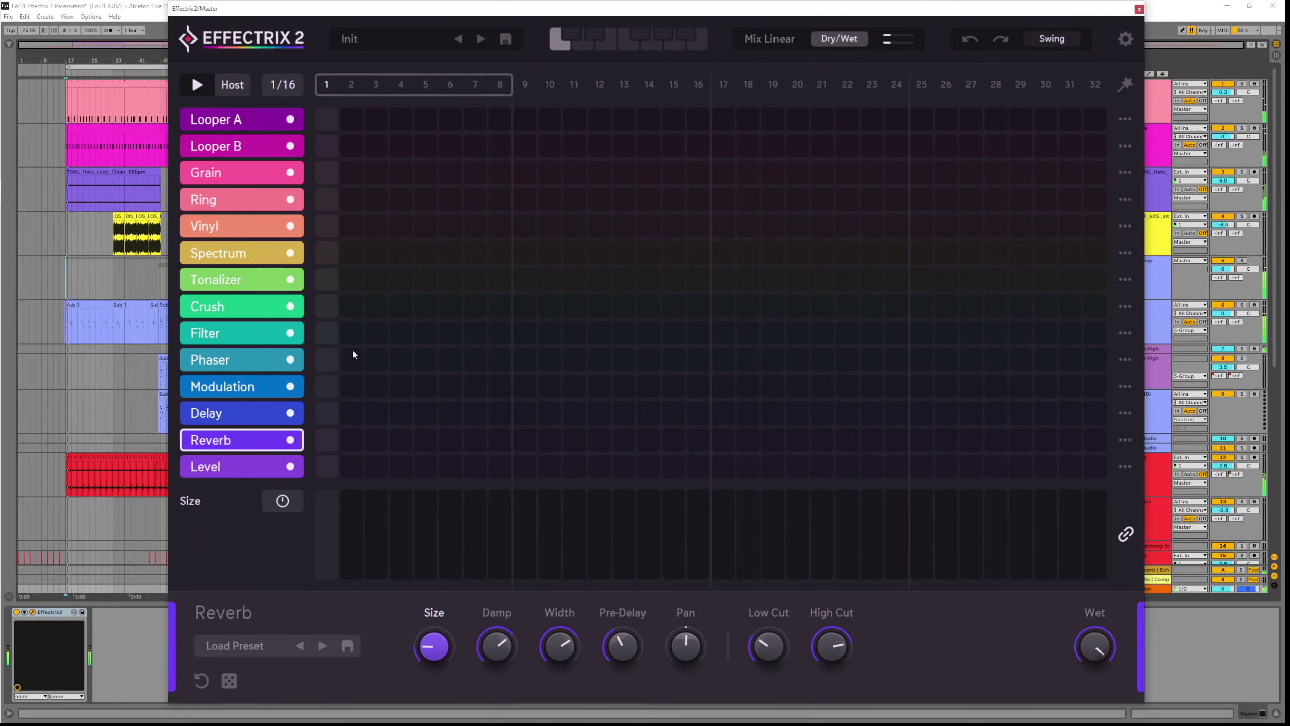
# Stretch a Level block across steps 1–8, set Dry/Wet to full and Volume to 37.70
pyautogui.click(246, 470)
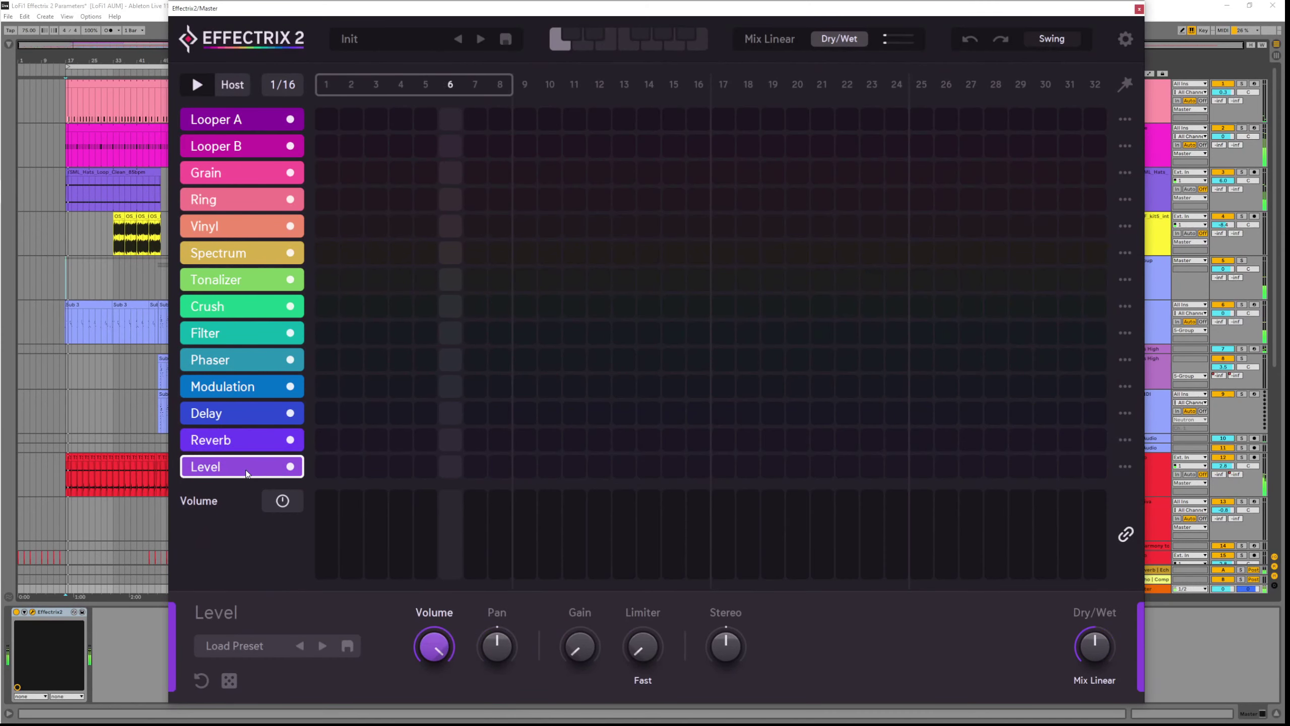
pyautogui.click(328, 467)
pyautogui.moveTo(331, 474); pyautogui.dragTo(505, 478)
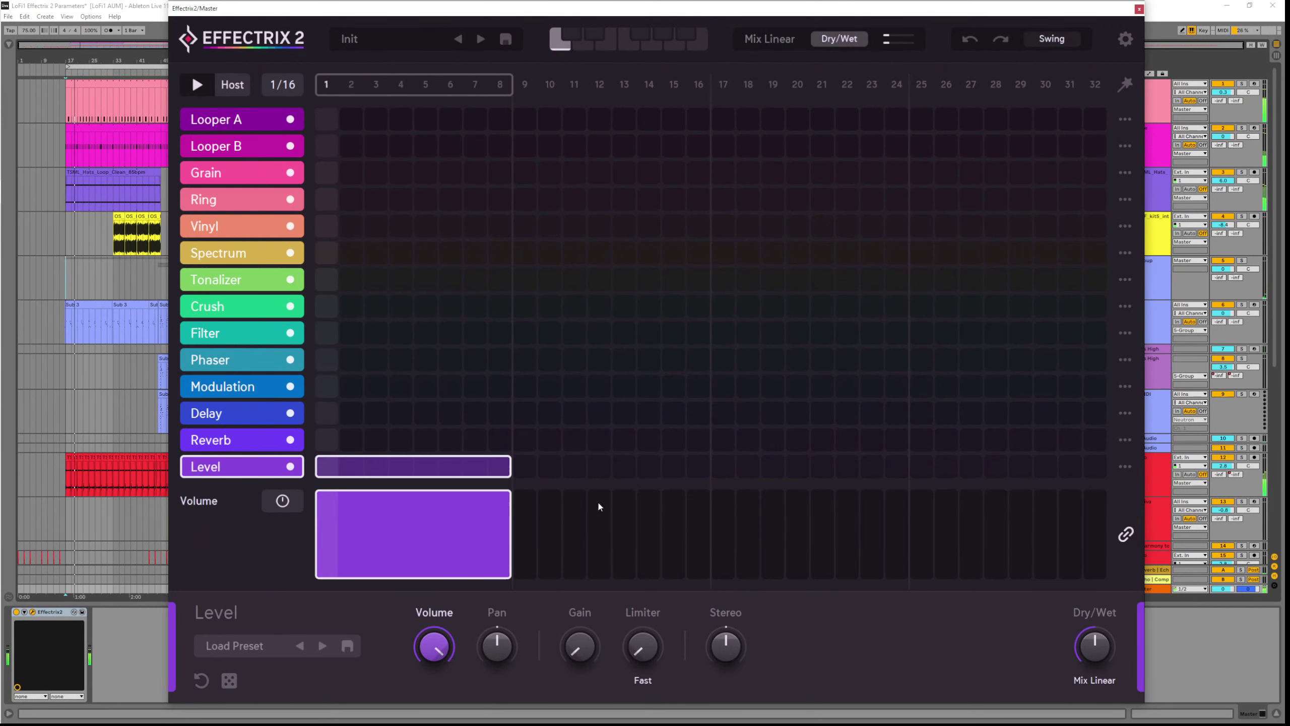
pyautogui.moveTo(1113, 651); pyautogui.dragTo(1107, 564)
pyautogui.moveTo(429, 635); pyautogui.dragTo(412, 553)
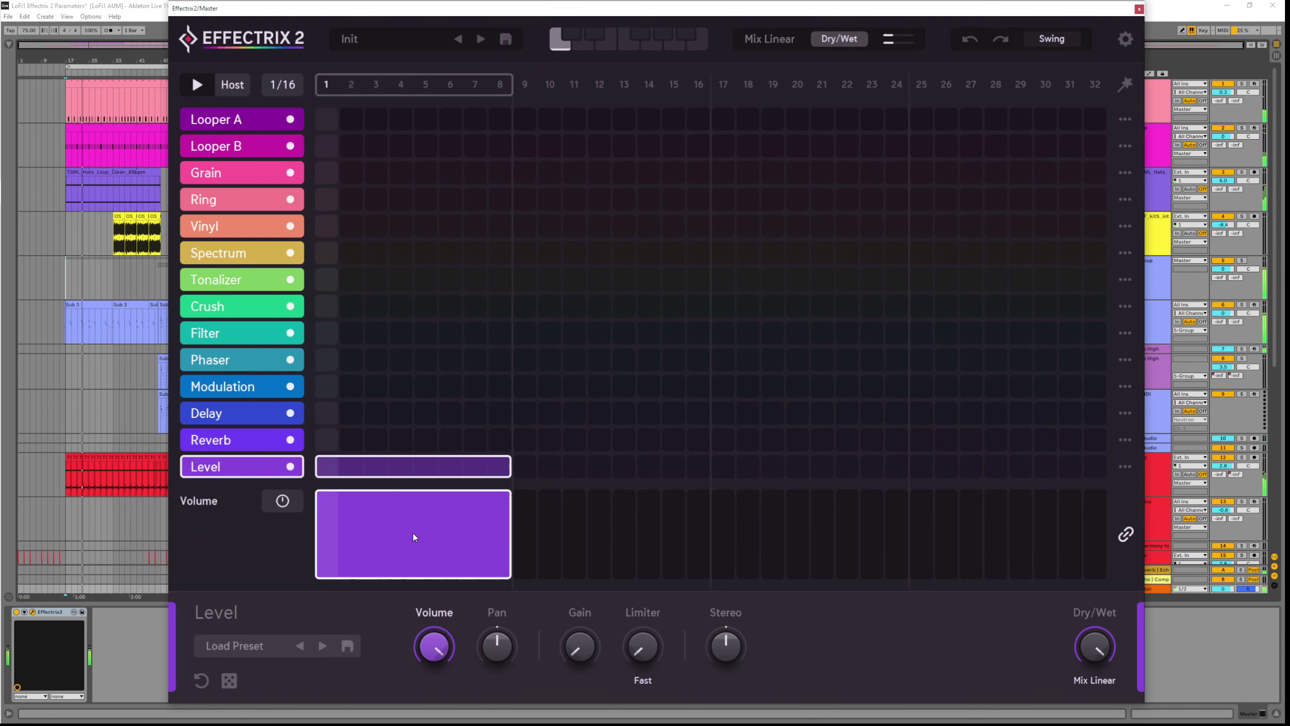
# Drive the Level volume with an Envelope Follower and shorten Attack to about 16
pyautogui.click(292, 501)
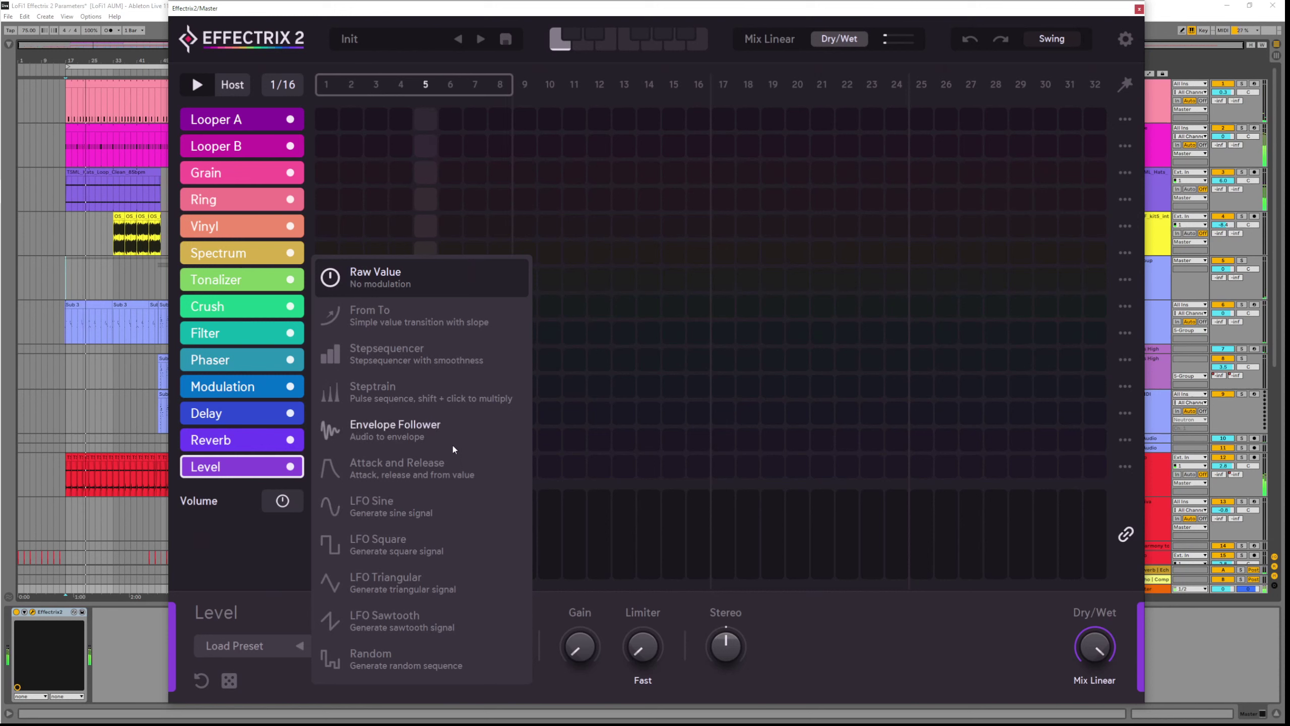
pyautogui.click(443, 424)
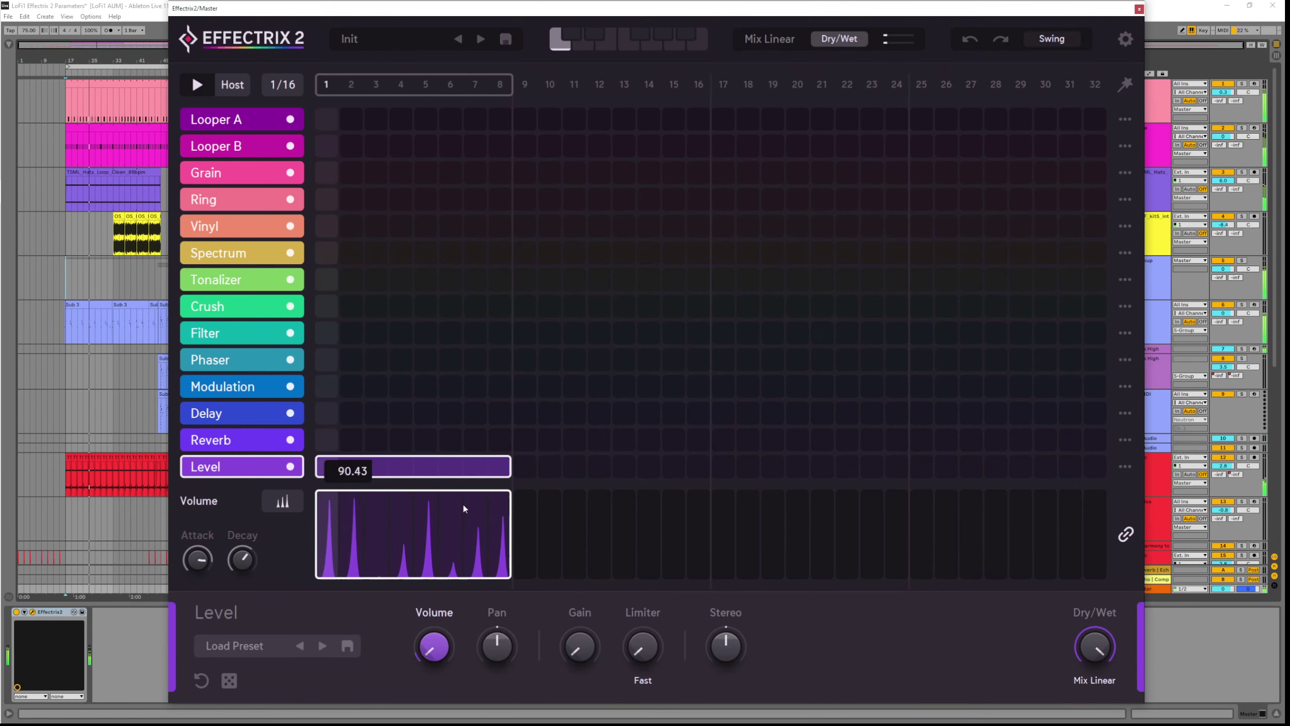
pyautogui.moveTo(197, 553); pyautogui.dragTo(186, 556)
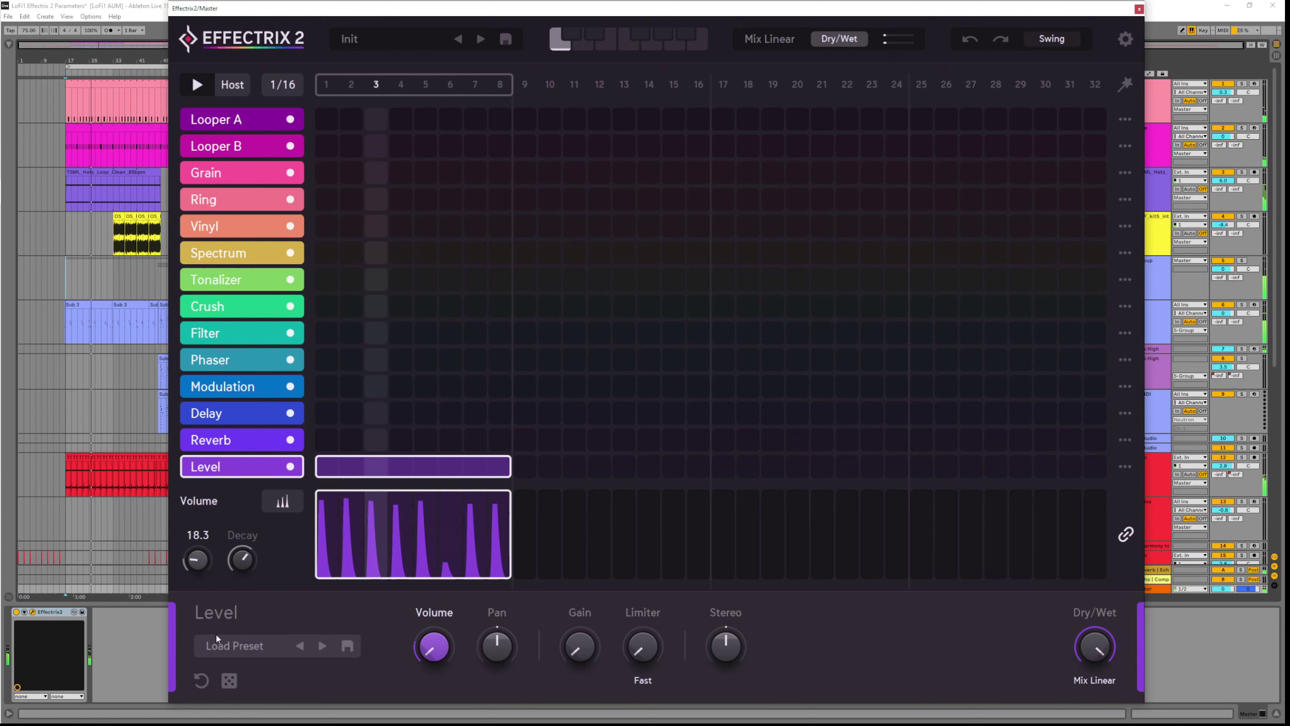
# Make step 5 a Triple Step and step 7 a Double Step, adjusting Decay
pyautogui.rightClick(423, 524)
pyautogui.click(462, 666)
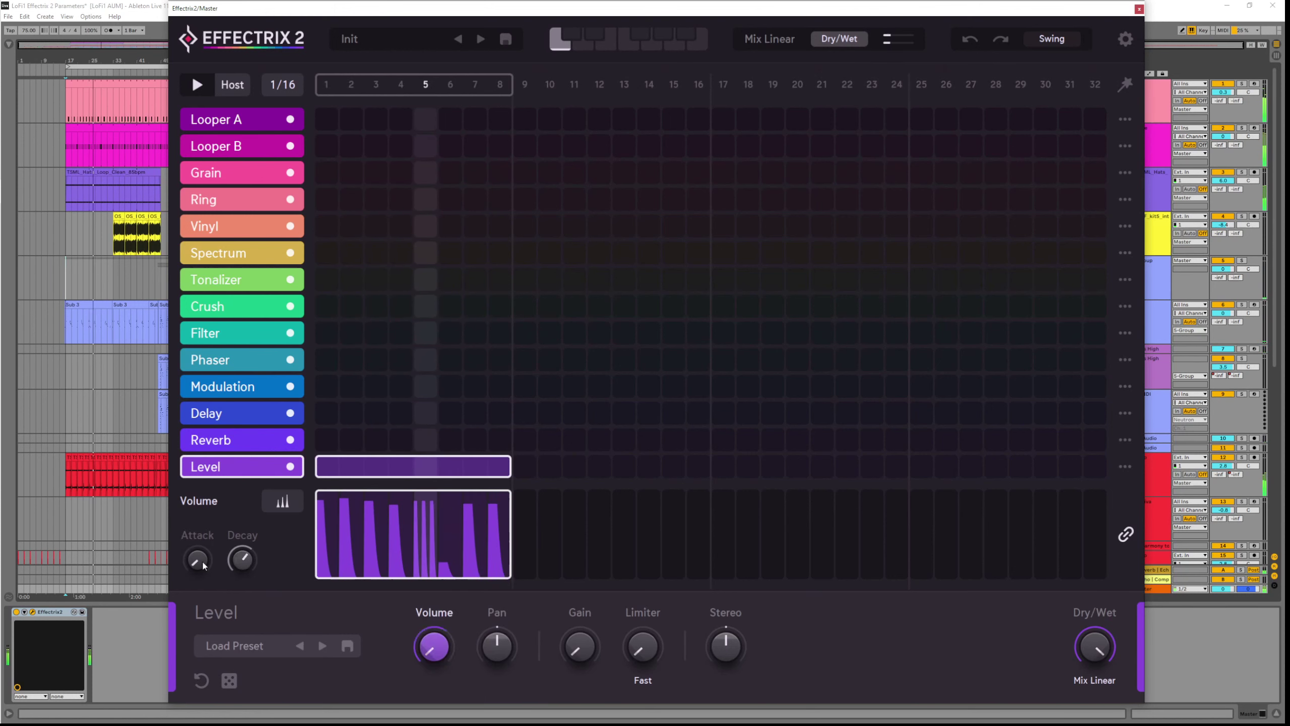
pyautogui.moveTo(247, 583); pyautogui.dragTo(249, 590)
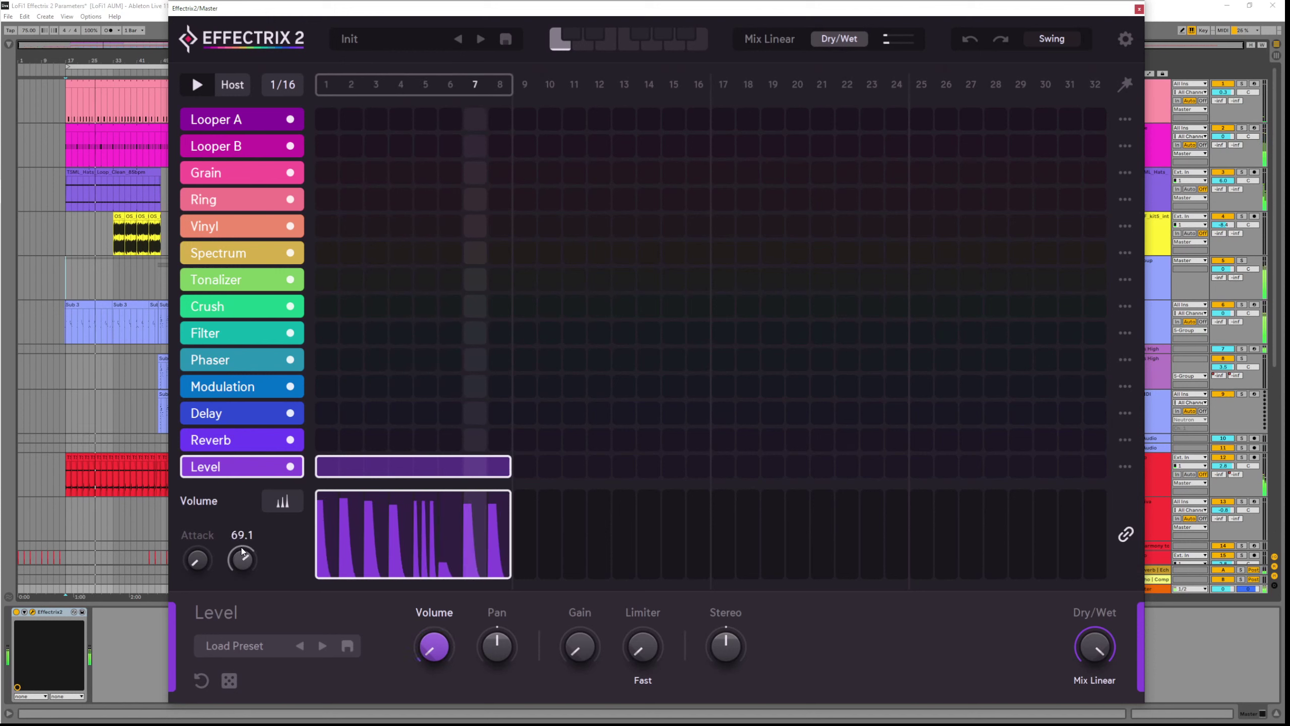
pyautogui.rightClick(475, 534)
pyautogui.click(523, 636)
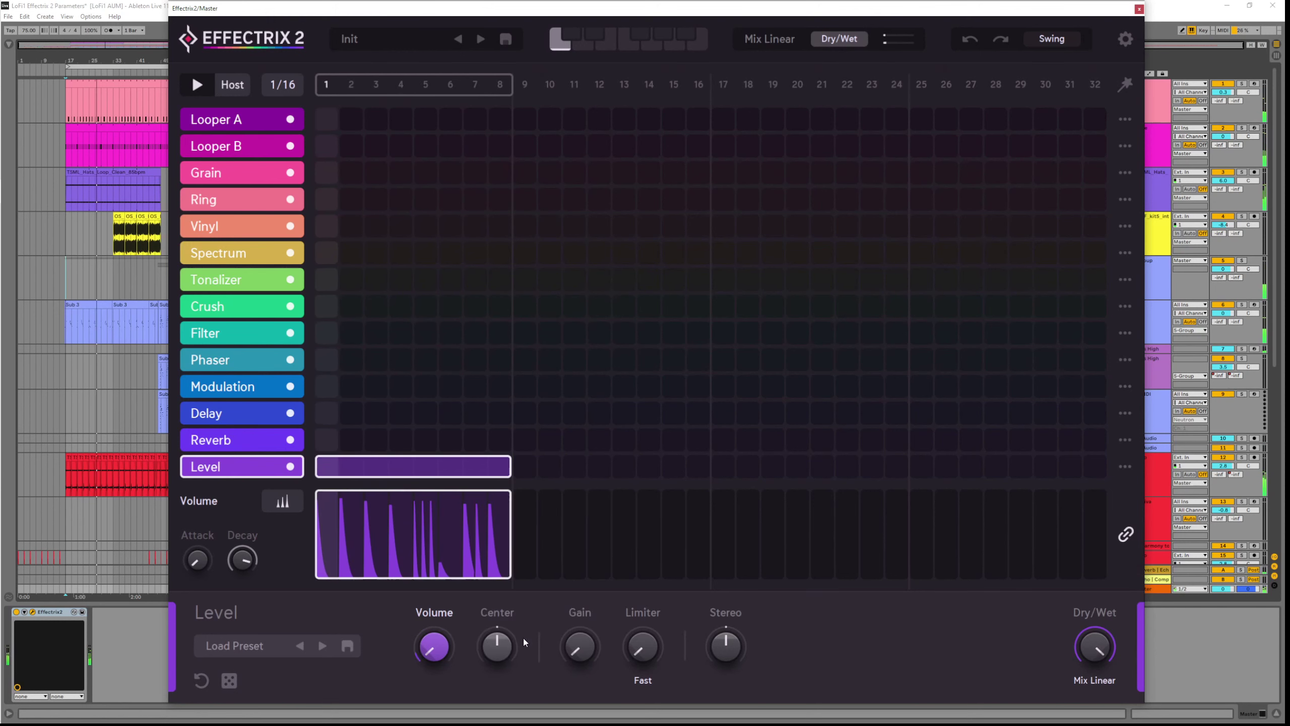
# Set Level Volume to maximum, Pan to L100, and Gain to 1.6 dB then back to 0.0 dB
pyautogui.moveTo(436, 655); pyautogui.dragTo(447, 424)
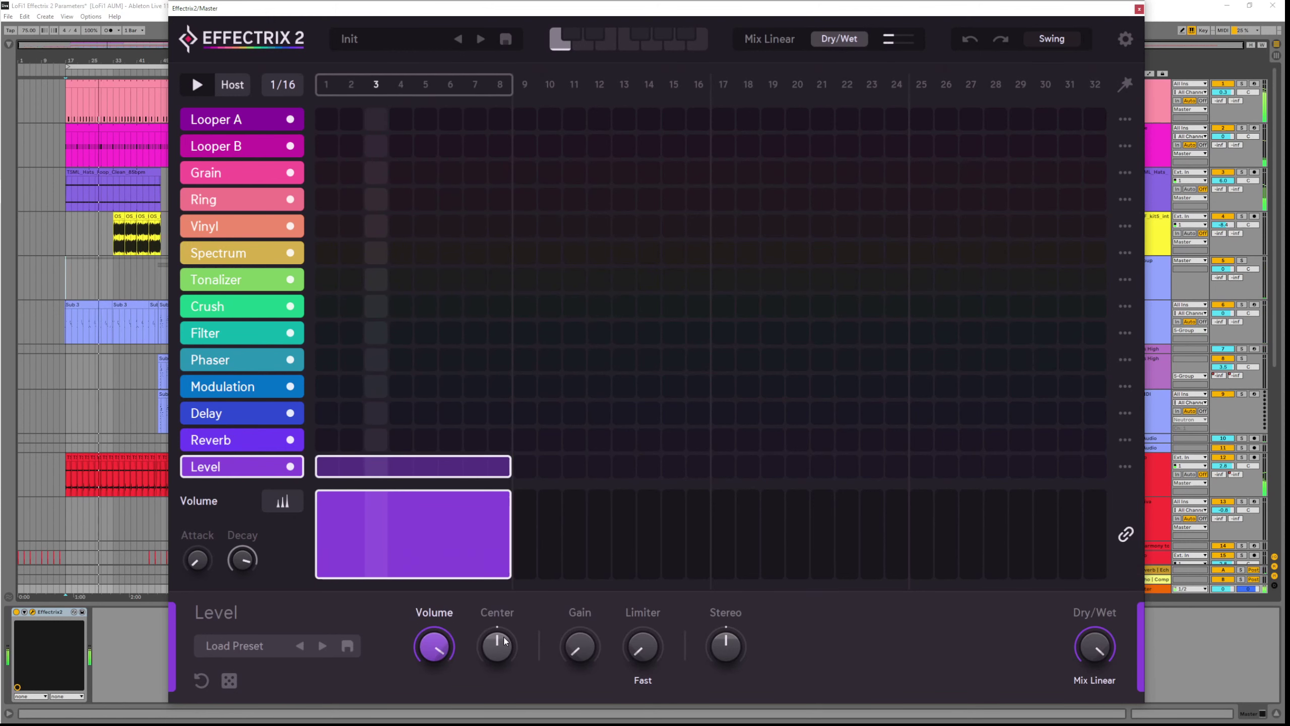
pyautogui.moveTo(497, 647); pyautogui.dragTo(512, 581)
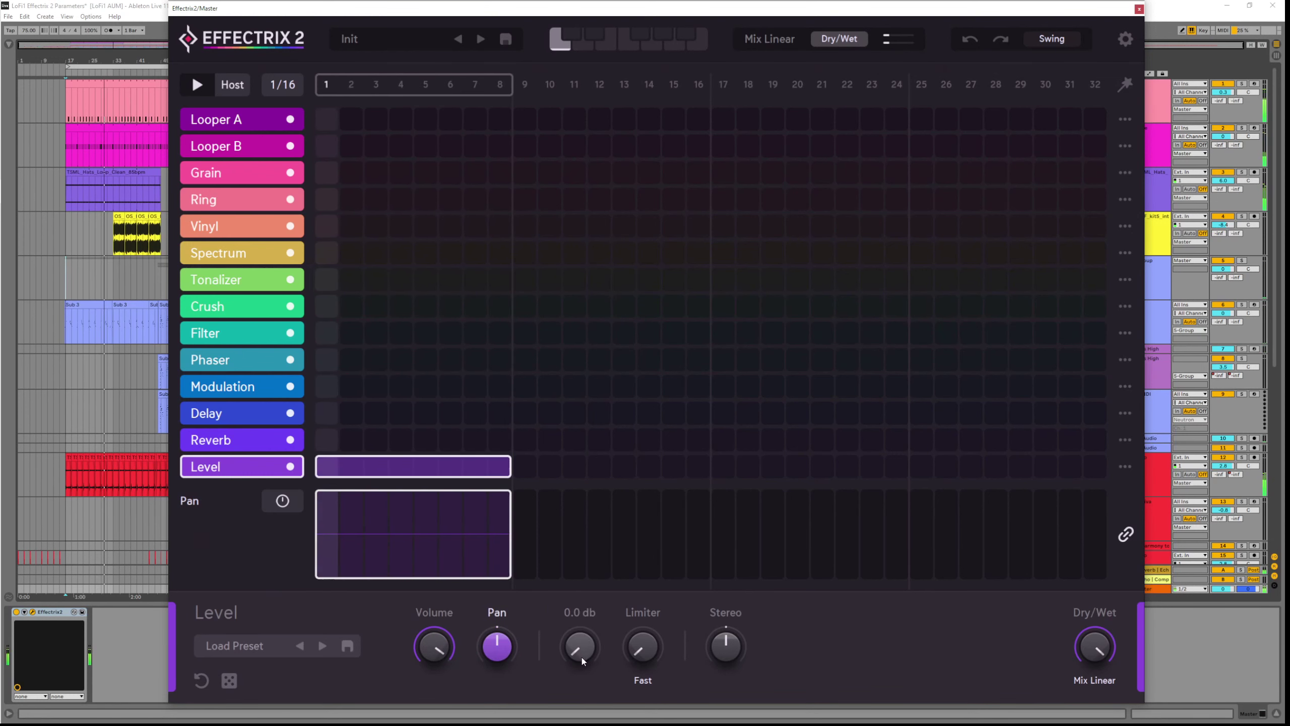
pyautogui.moveTo(582, 658); pyautogui.dragTo(578, 582)
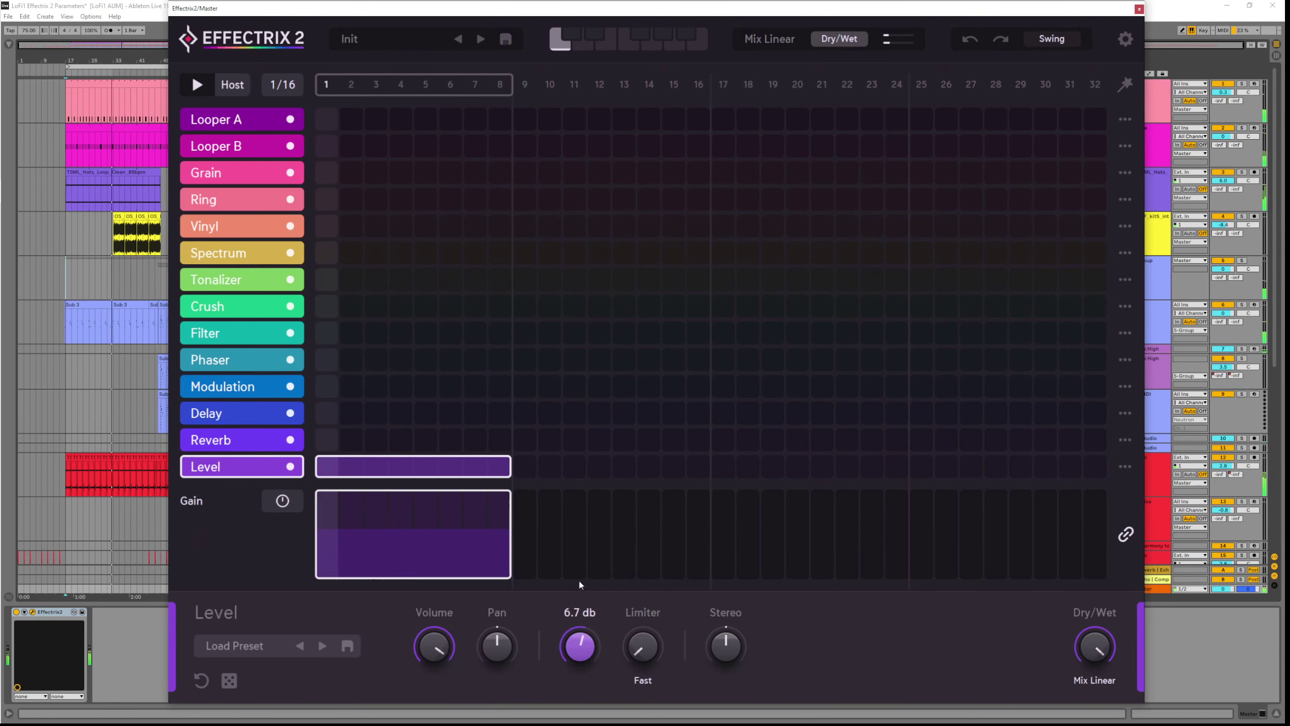
pyautogui.moveTo(590, 628); pyautogui.dragTo(593, 671)
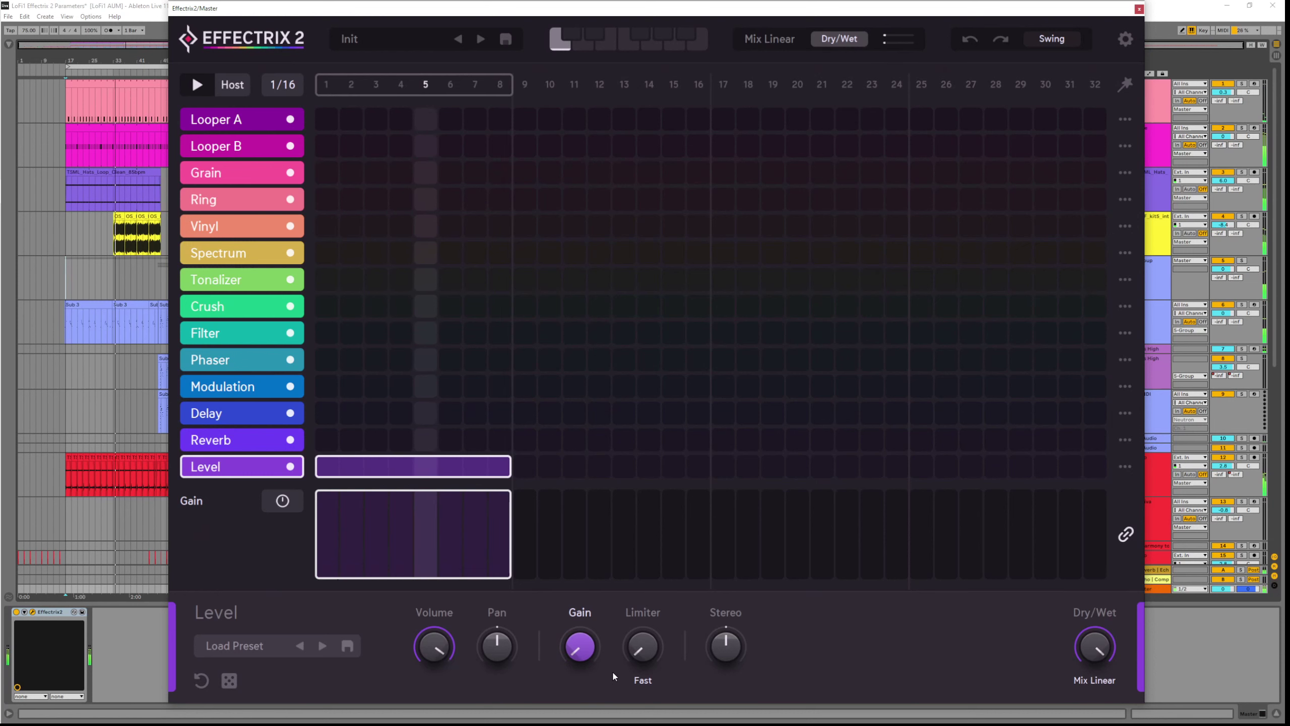
pyautogui.moveTo(651, 649)
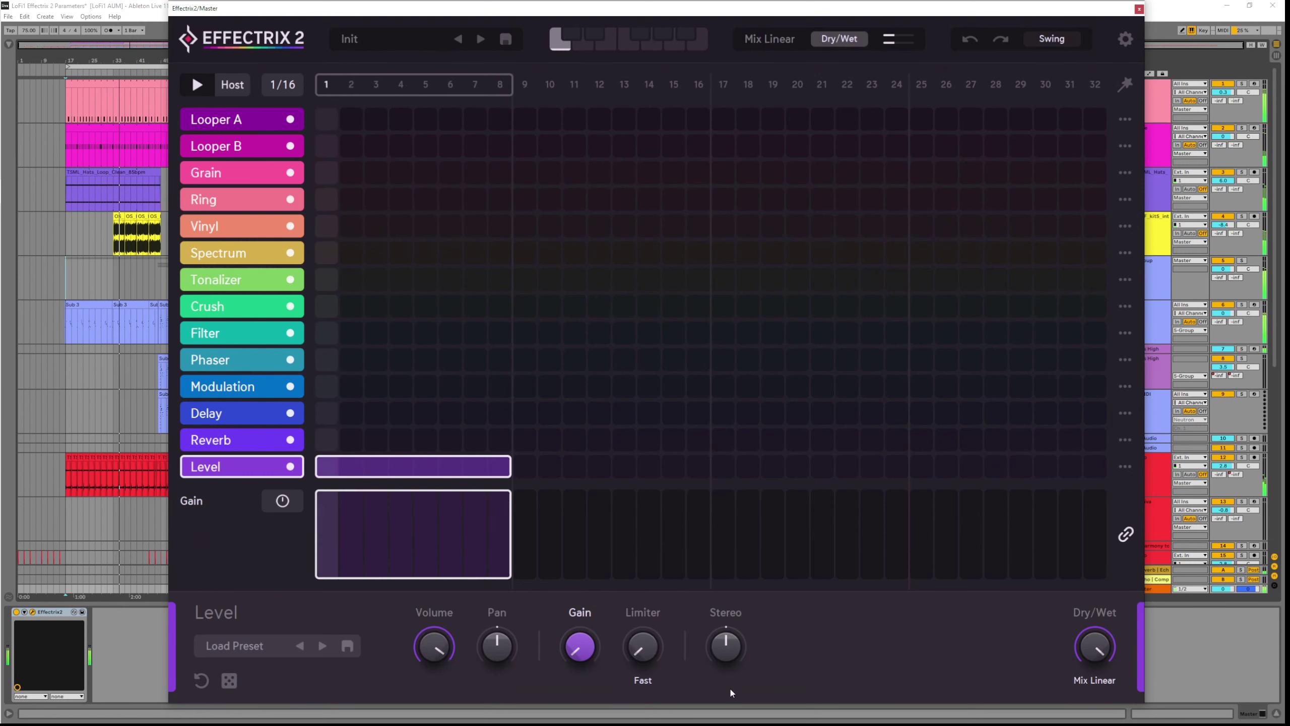
# Set limiter threshold to -2.1 dB and gain to 2.8 dB, and trigger Crush at 100% drive
pyautogui.moveTo(647, 661); pyautogui.dragTo(641, 539)
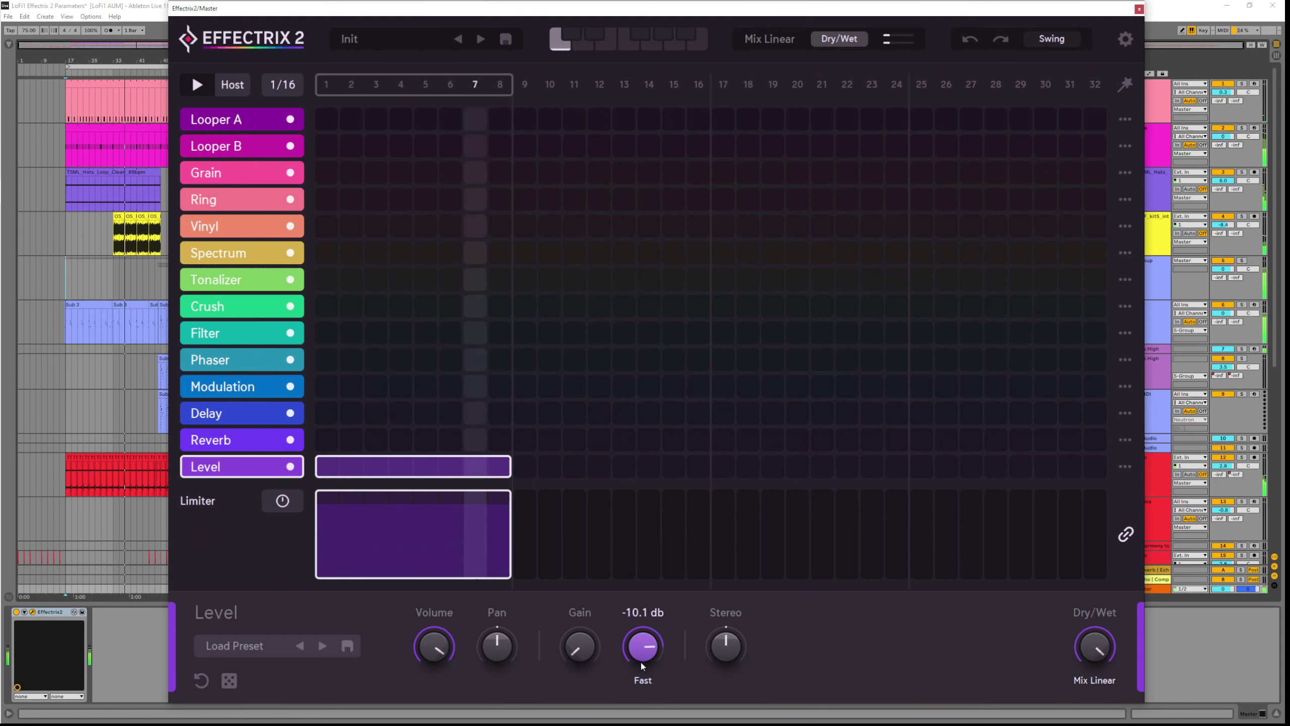
pyautogui.moveTo(596, 652); pyautogui.dragTo(600, 617)
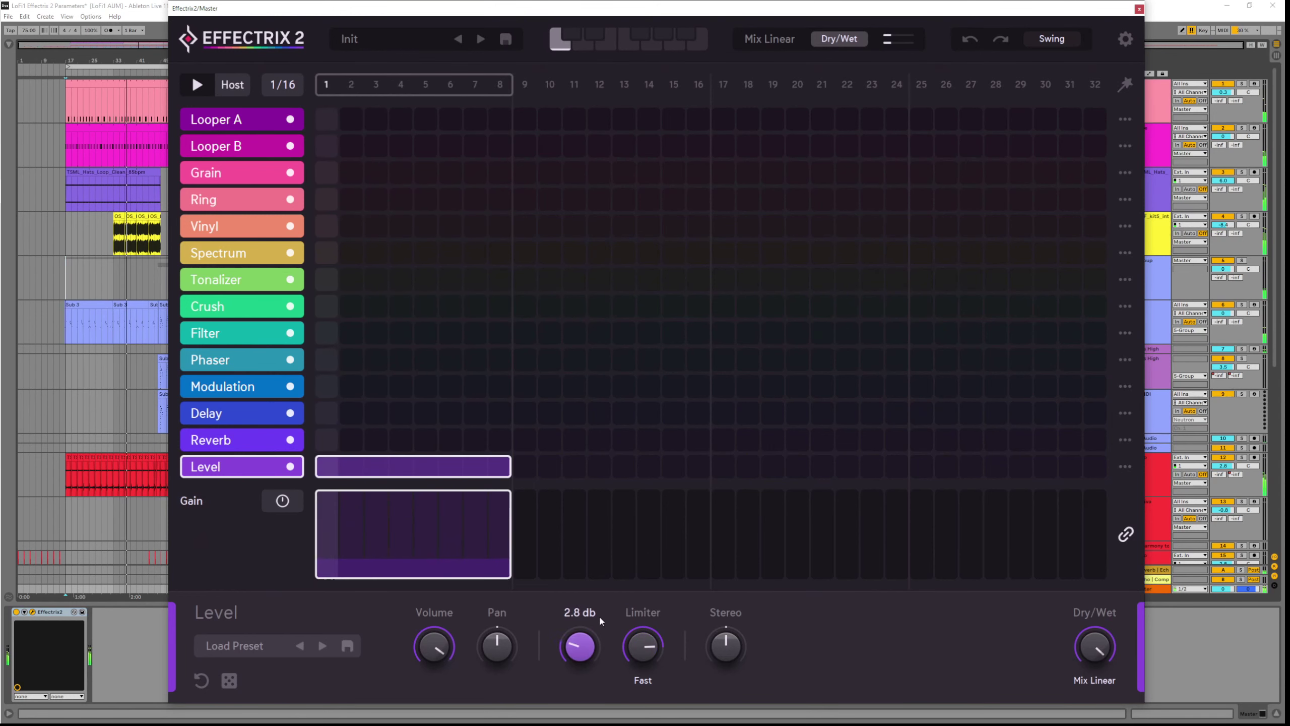
pyautogui.click(326, 305)
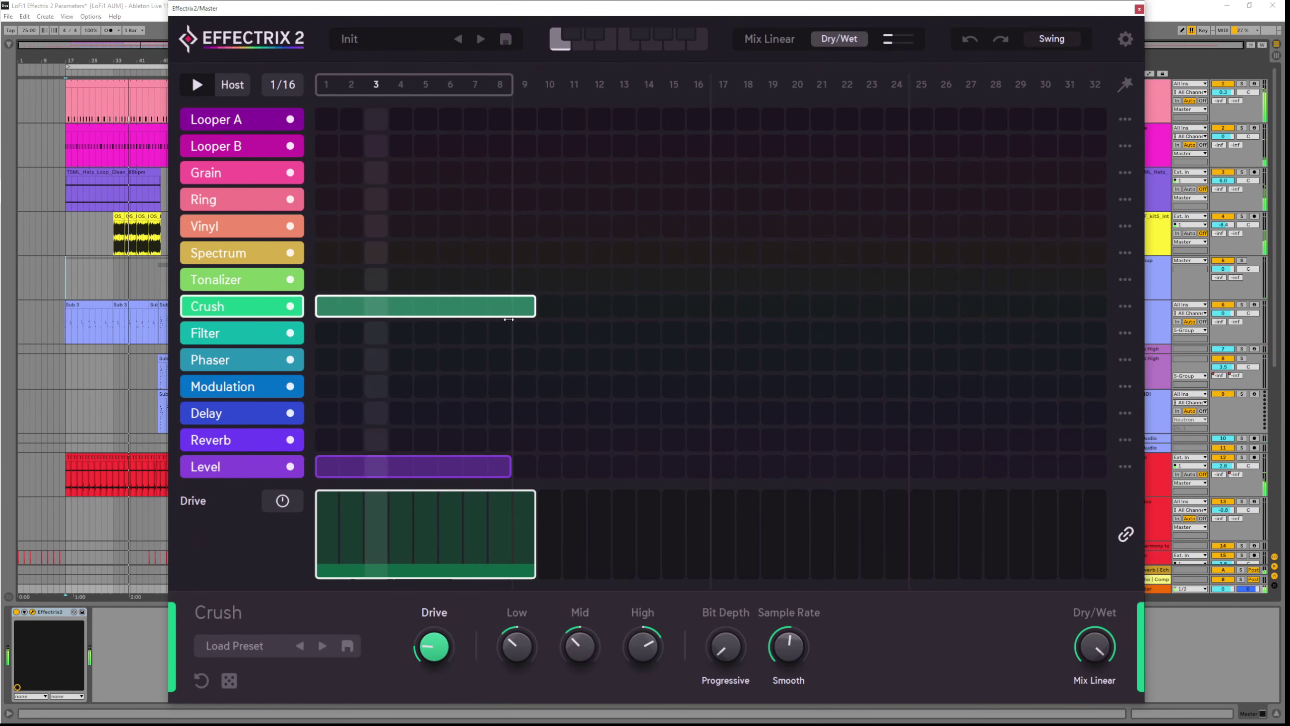
pyautogui.moveTo(435, 644); pyautogui.dragTo(440, 516)
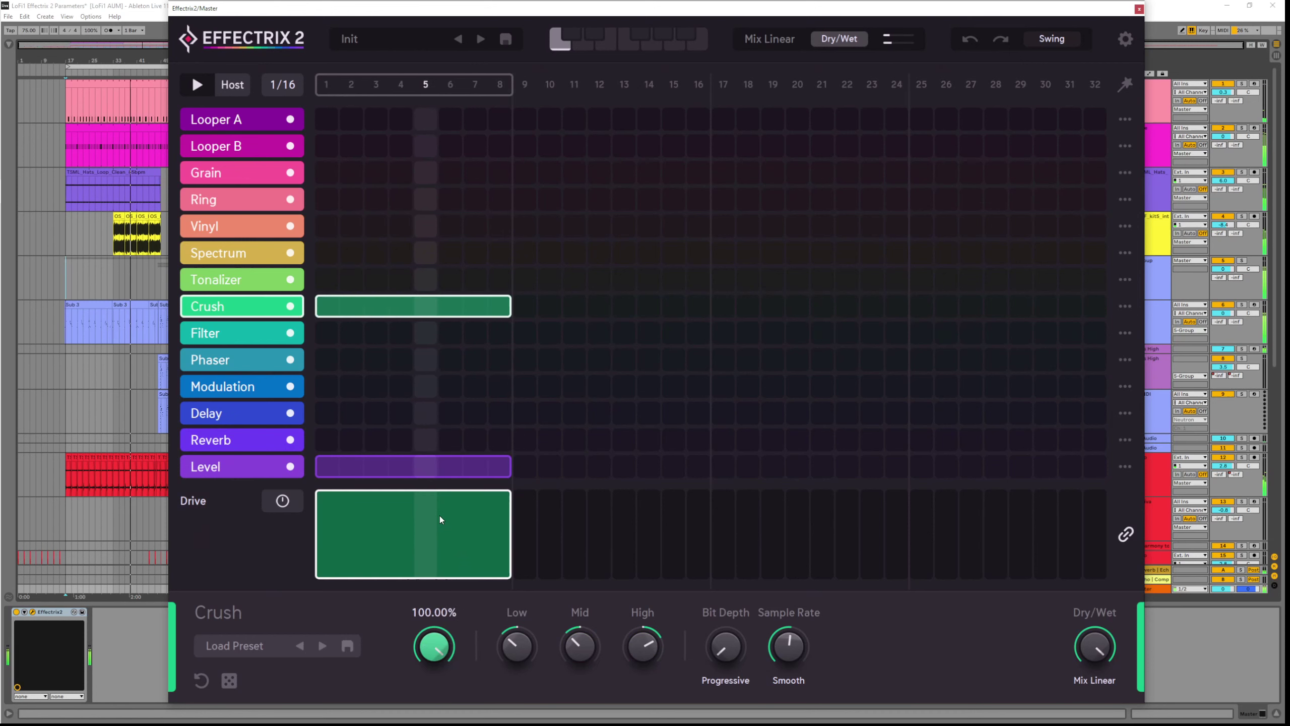
pyautogui.click(246, 467)
# Raise the limiter threshold to -5.7 dB and set limiter speed to Normal, then Slow
pyautogui.moveTo(643, 645); pyautogui.dragTo(645, 618)
pyautogui.moveTo(664, 678); pyautogui.dragTo(661, 658)
pyautogui.click(654, 684)
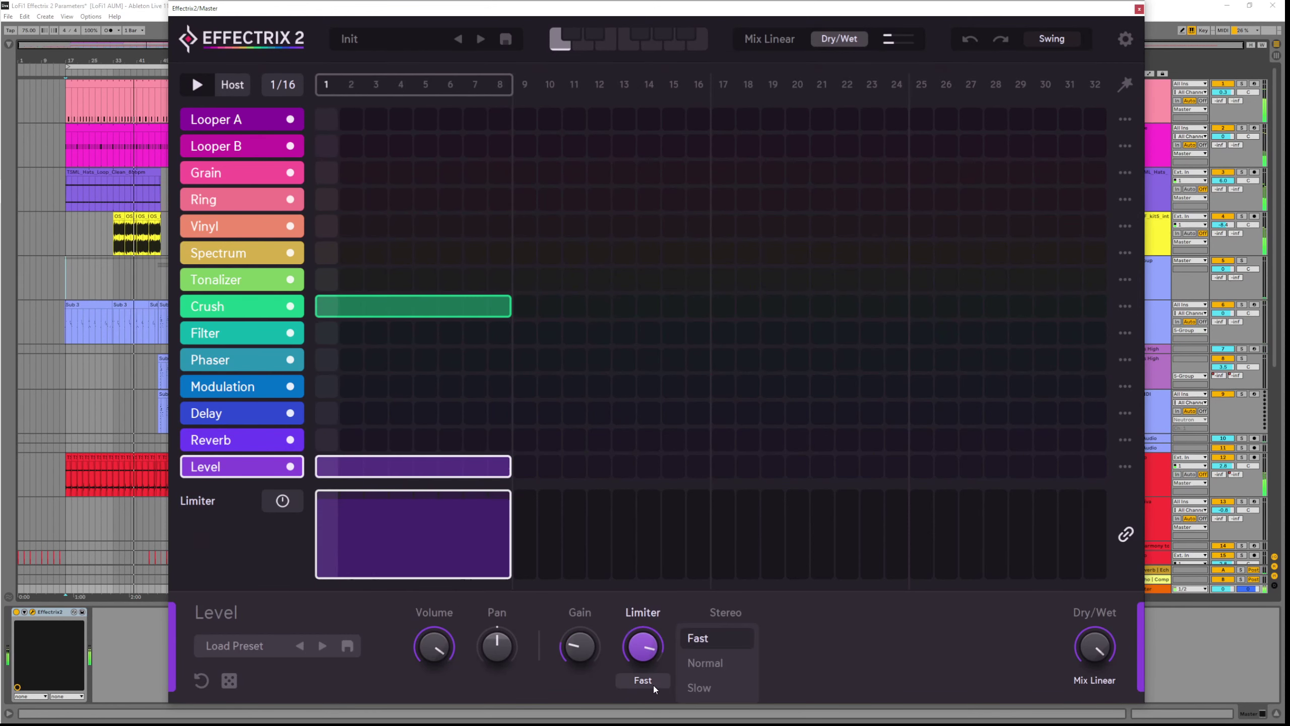
pyautogui.click(710, 667)
pyautogui.click(649, 684)
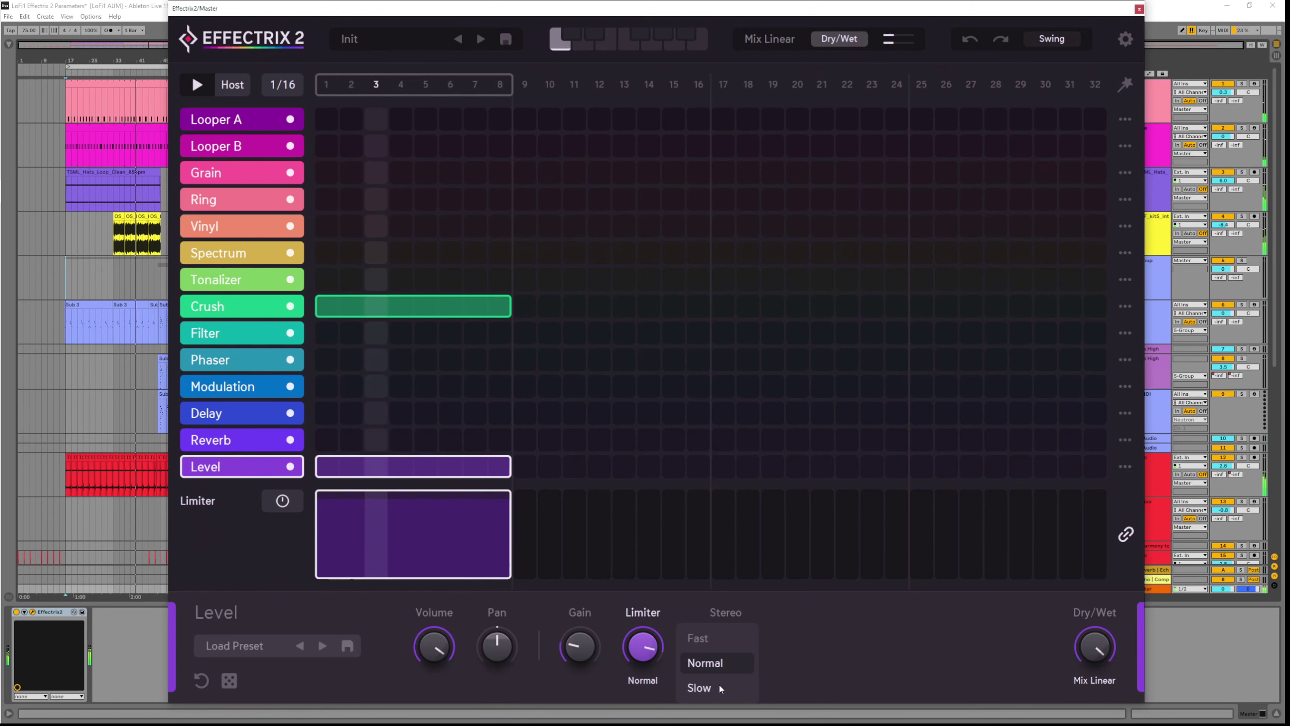
pyautogui.click(718, 686)
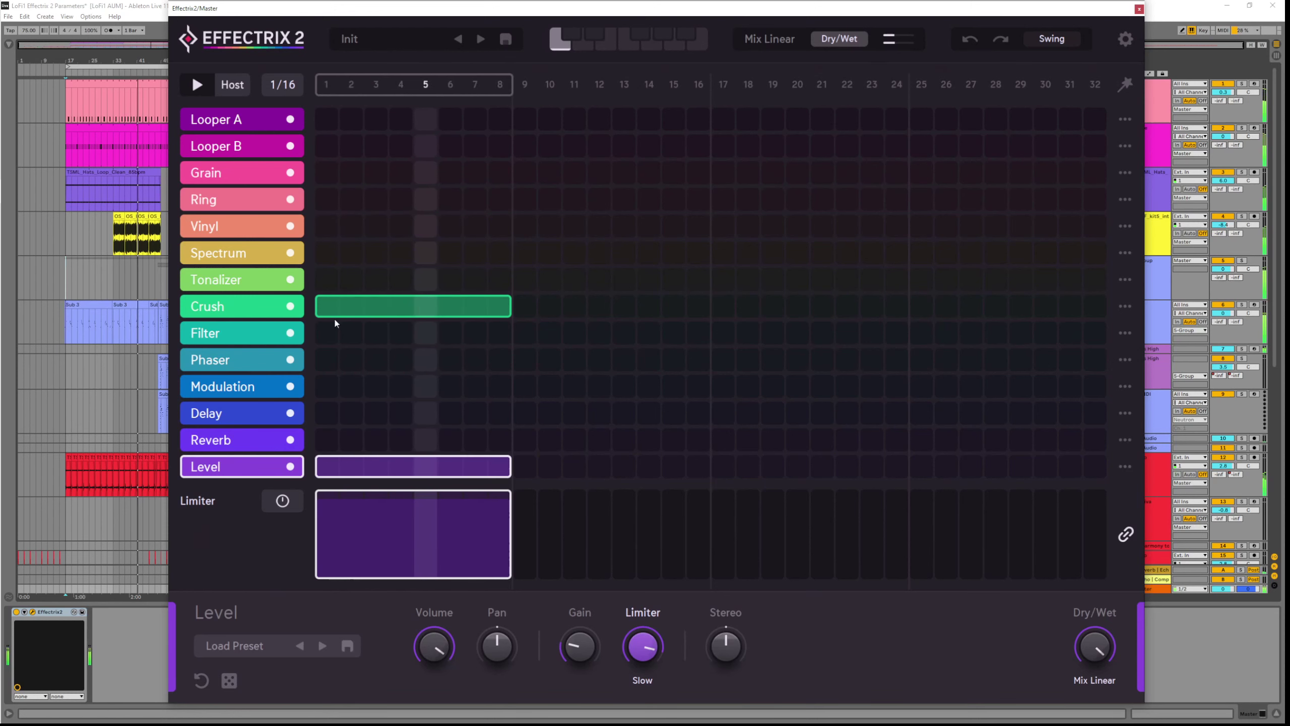
pyautogui.moveTo(655, 630); pyautogui.dragTo(667, 697)
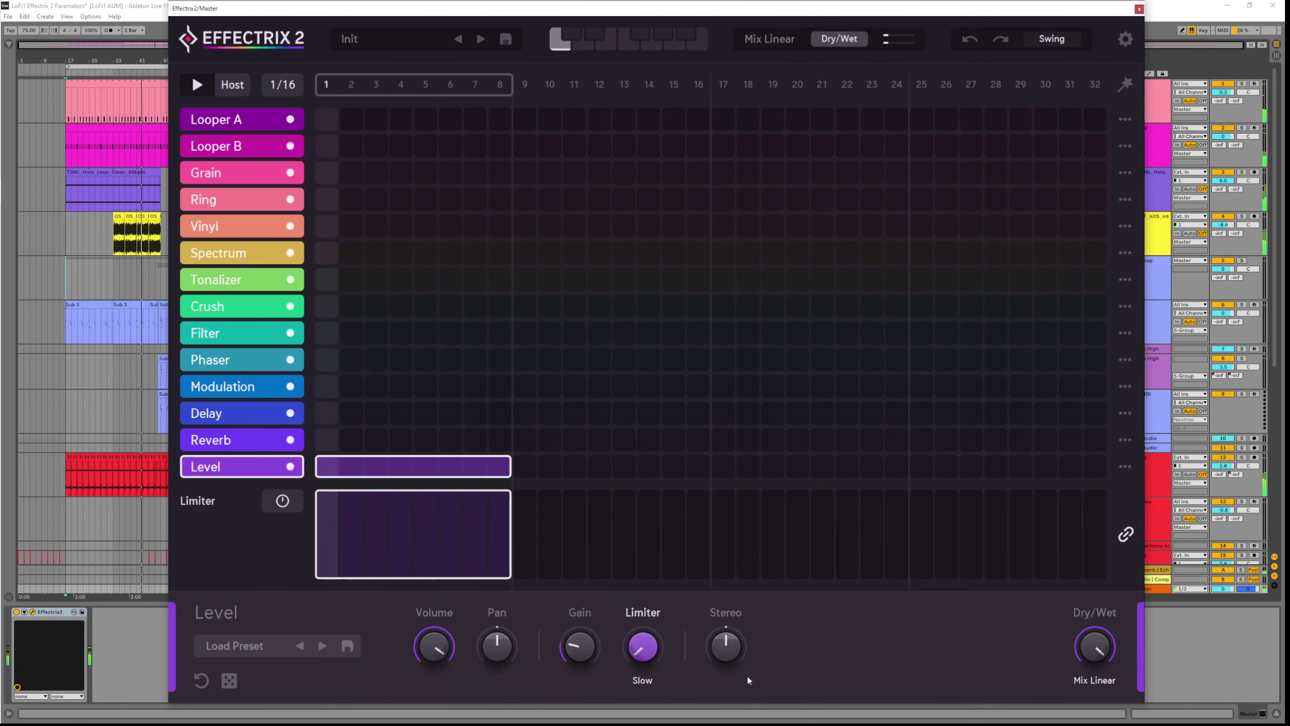
# Turn the Level gain down and narrow the Stereo width to -28.0 %
pyautogui.moveTo(727, 644)
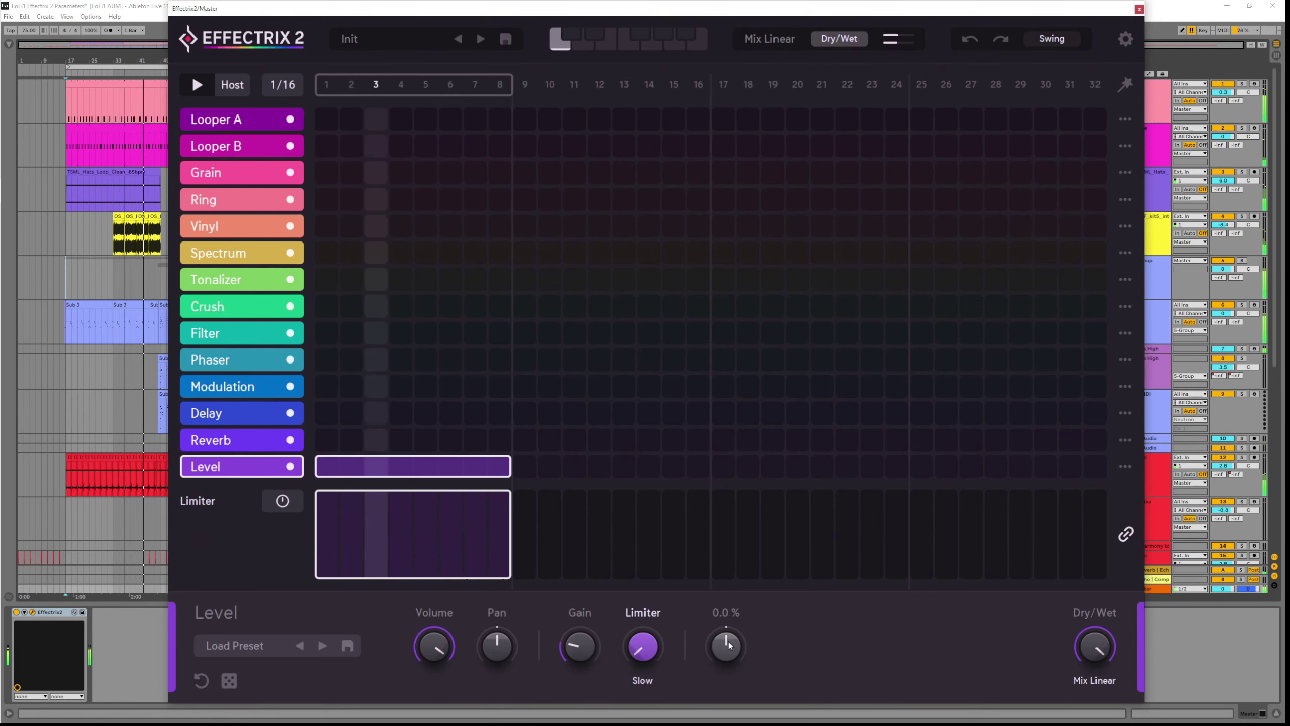
pyautogui.moveTo(580, 646); pyautogui.dragTo(593, 675)
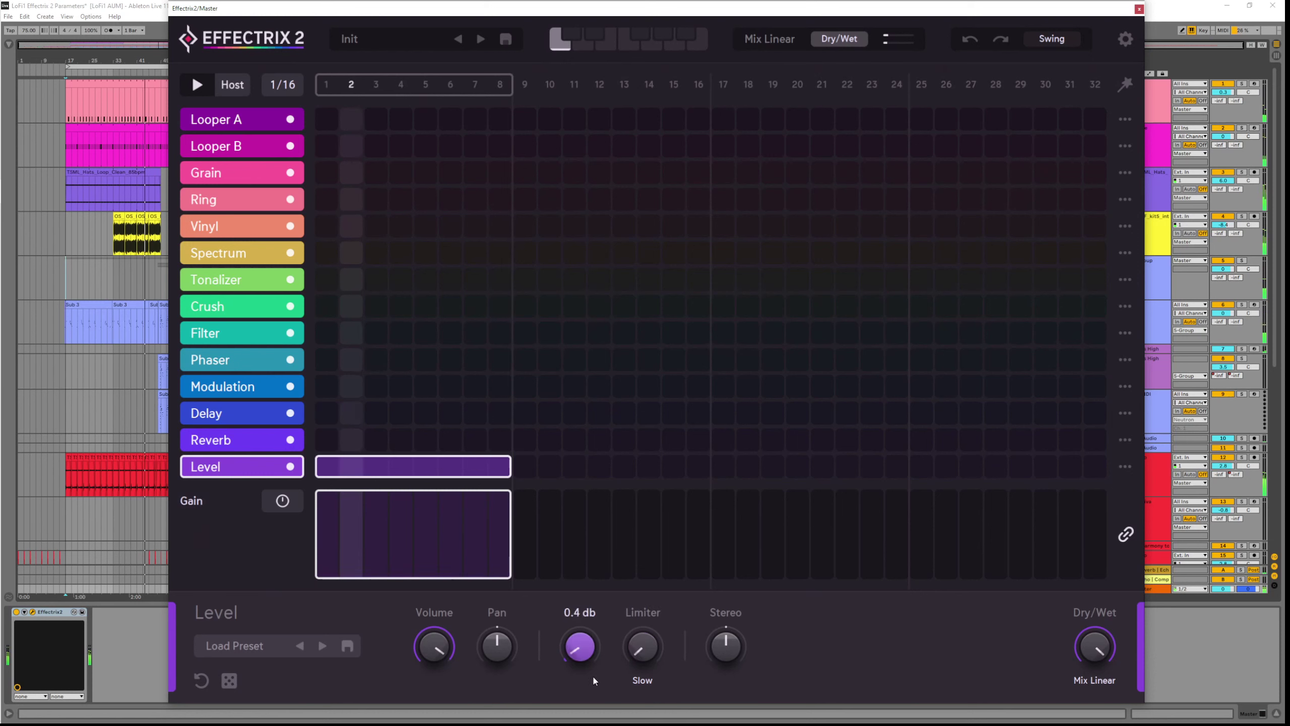
pyautogui.click(734, 640)
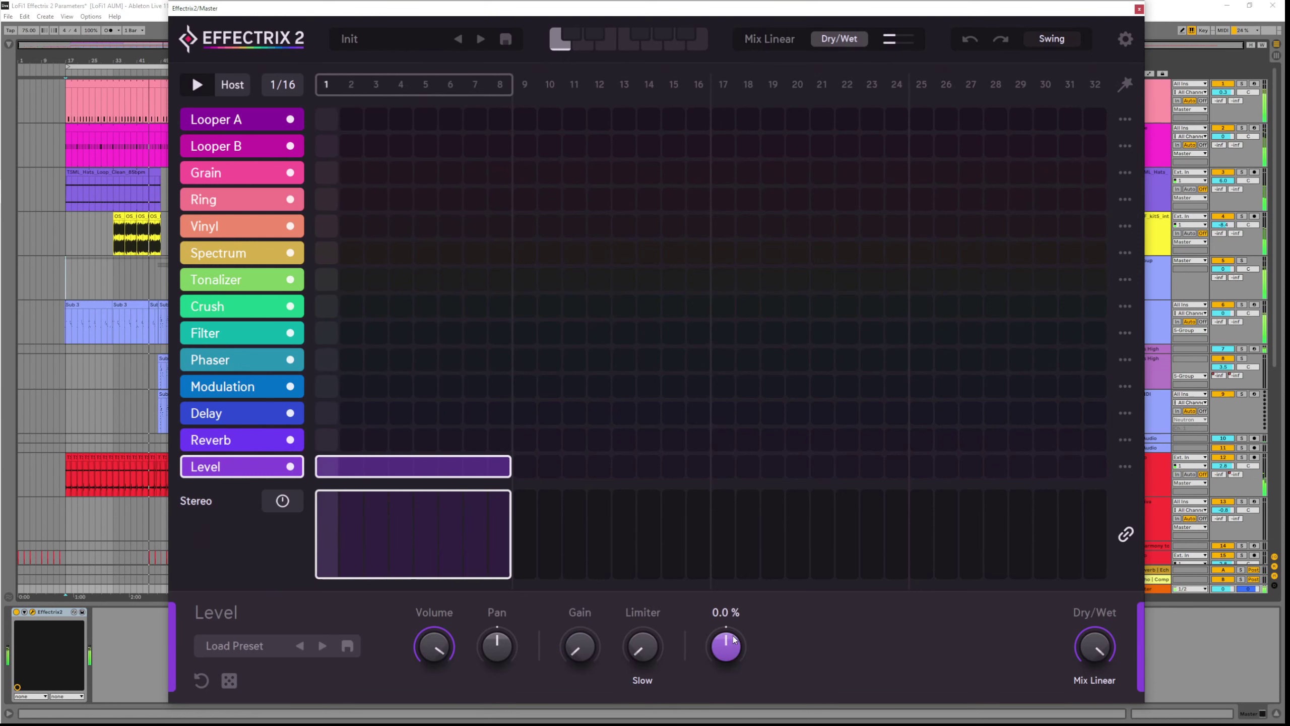
pyautogui.moveTo(734, 640); pyautogui.dragTo(740, 667)
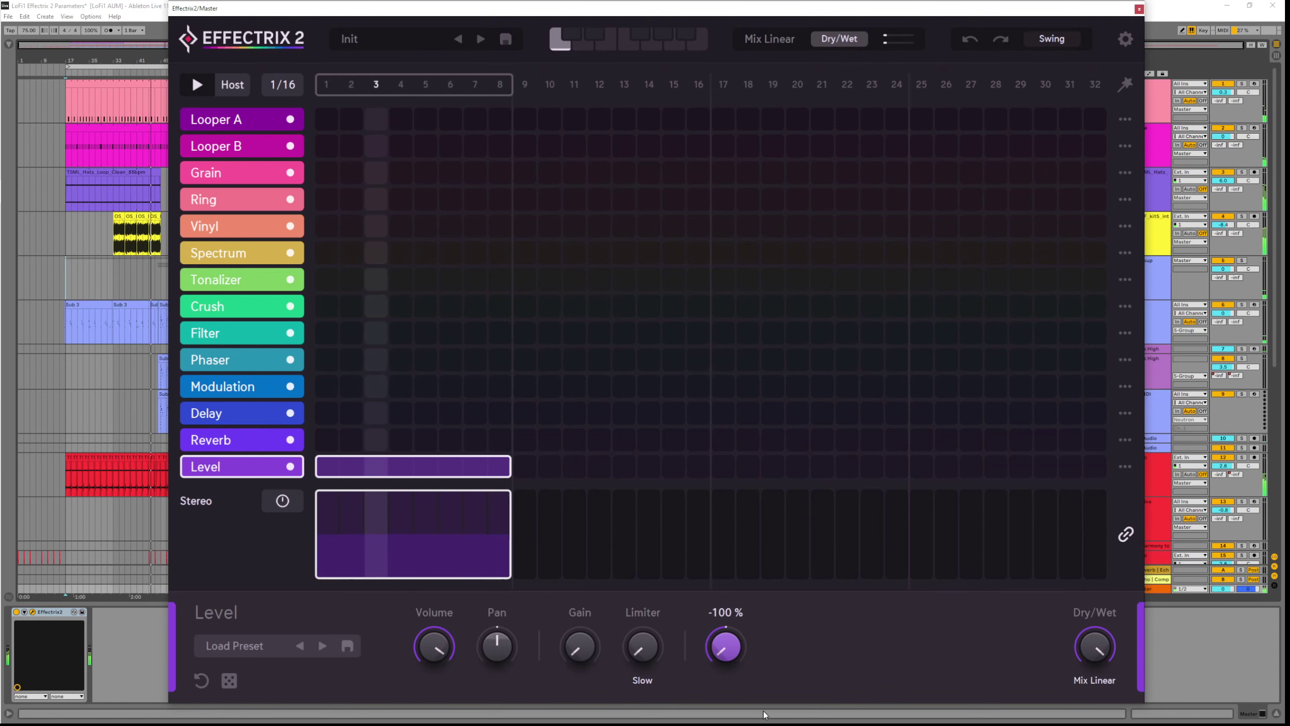